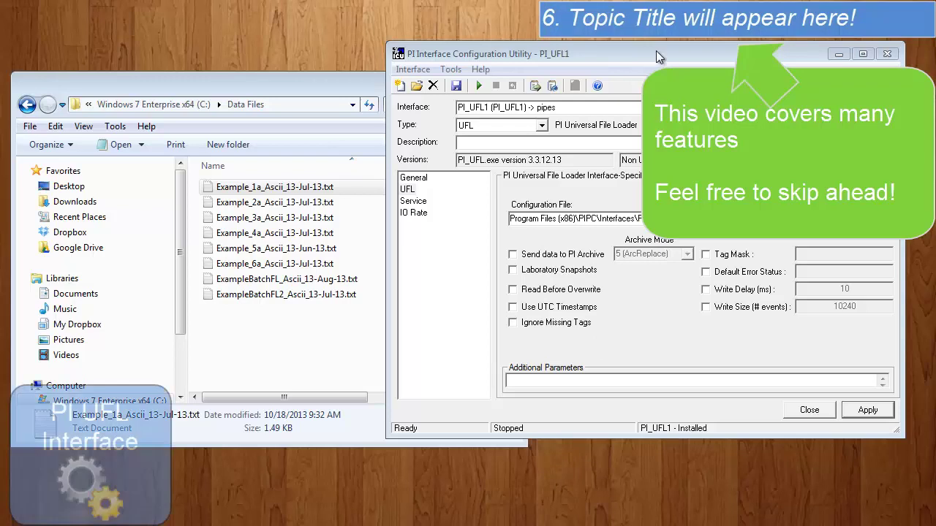
Reposition the interface configuration window and highlight its configuration file path.
{"action": "mouse_move", "coordinate": [658, 58]}
{"action": "left_mouse_down"}
{"action": "mouse_move", "coordinate": [674, 56]}
{"action": "mouse_move", "coordinate": [660, 53]}
{"action": "left_mouse_up"}
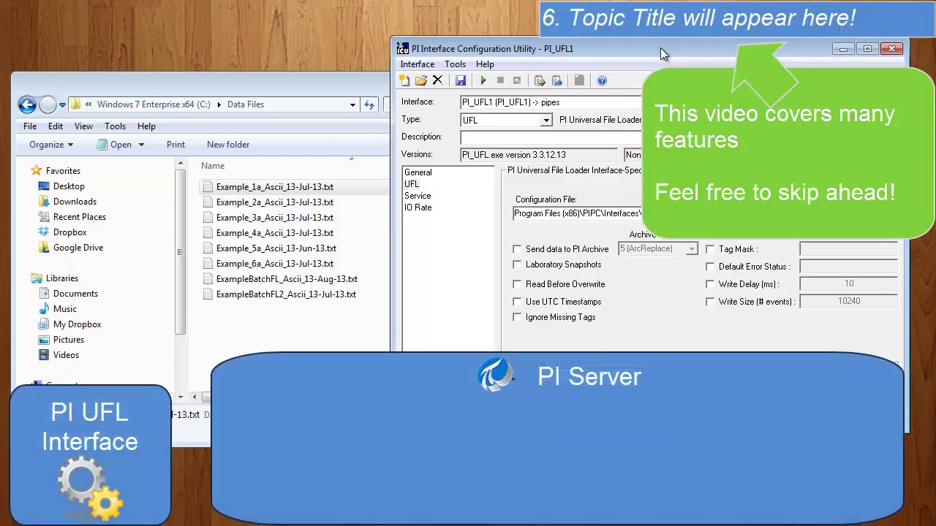
{"action": "left_click_drag", "start_coordinate": [605, 42], "coordinate": [610, 49]}
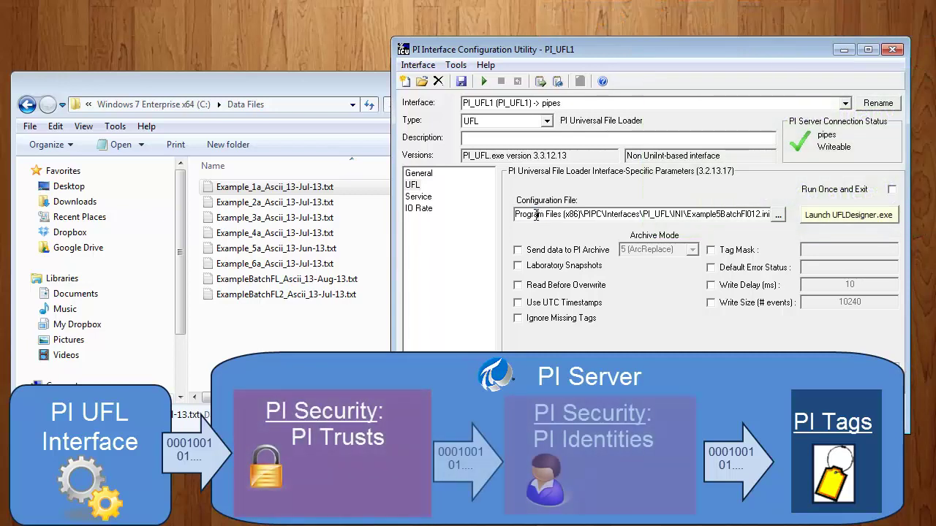
{"action": "mouse_move", "coordinate": [639, 213]}
{"action": "left_mouse_down"}
{"action": "mouse_move", "coordinate": [514, 213]}
{"action": "mouse_move", "coordinate": [775, 215]}
{"action": "left_mouse_up"}
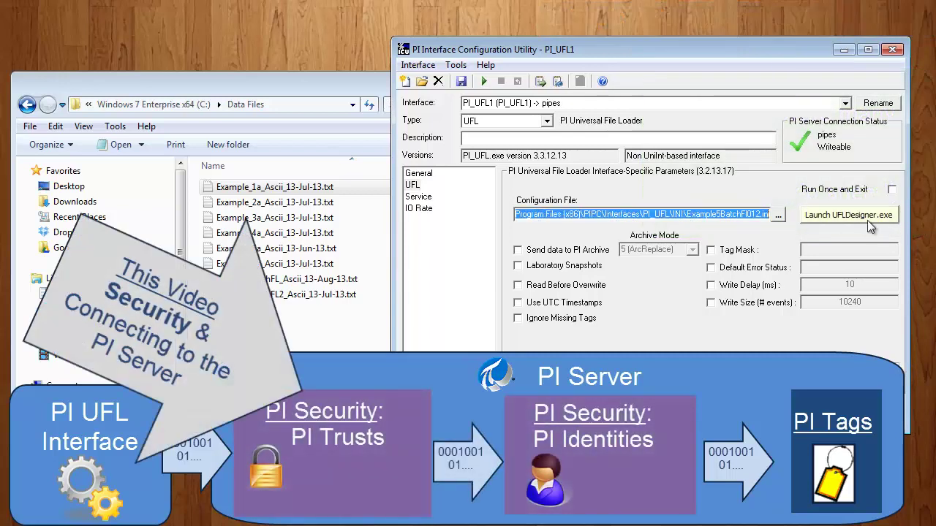
{"action": "left_click", "coordinate": [740, 218]}
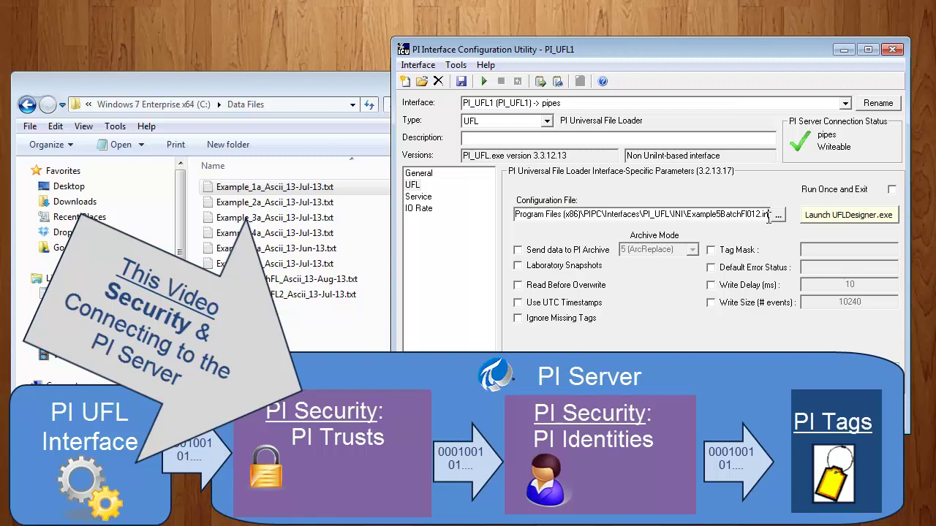
Open Example_1a_Ascii_13-Jul-13.txt, highlight the tag name PI_UFL_Example1a, then close it.
{"action": "double_click", "coordinate": [322, 189]}
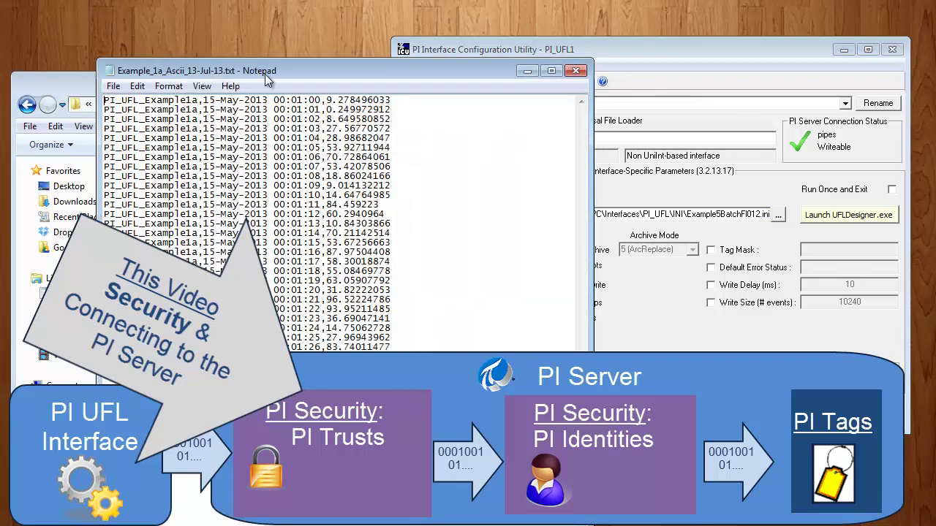
{"action": "mouse_move", "coordinate": [275, 76]}
{"action": "left_mouse_down"}
{"action": "mouse_move", "coordinate": [242, 62]}
{"action": "mouse_move", "coordinate": [257, 68]}
{"action": "left_mouse_up"}
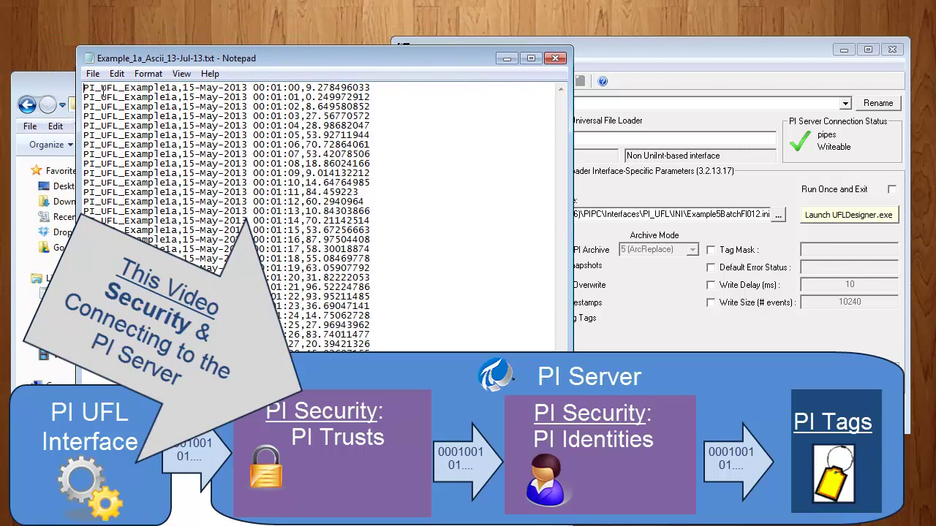
{"action": "mouse_move", "coordinate": [85, 87]}
{"action": "left_mouse_down"}
{"action": "mouse_move", "coordinate": [402, 97]}
{"action": "mouse_move", "coordinate": [402, 88]}
{"action": "left_mouse_up"}
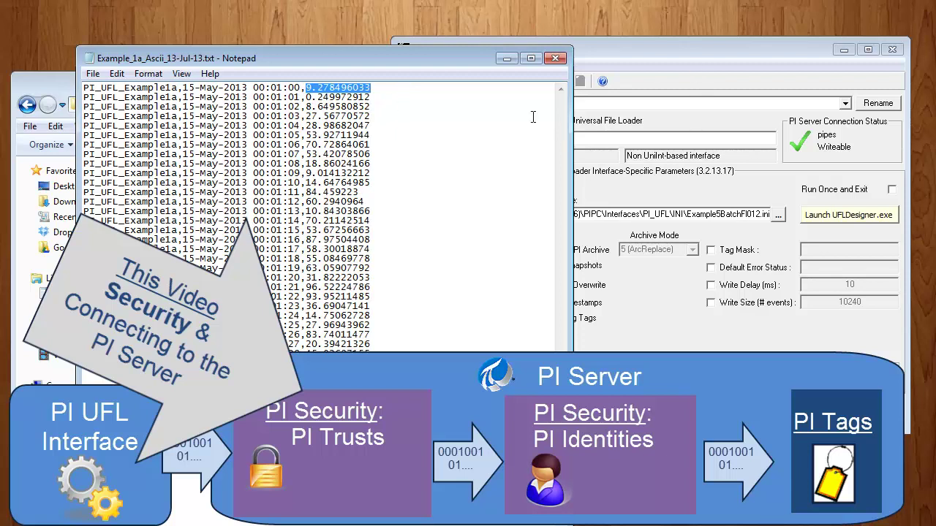
{"action": "key", "text": "ctrl+a"}
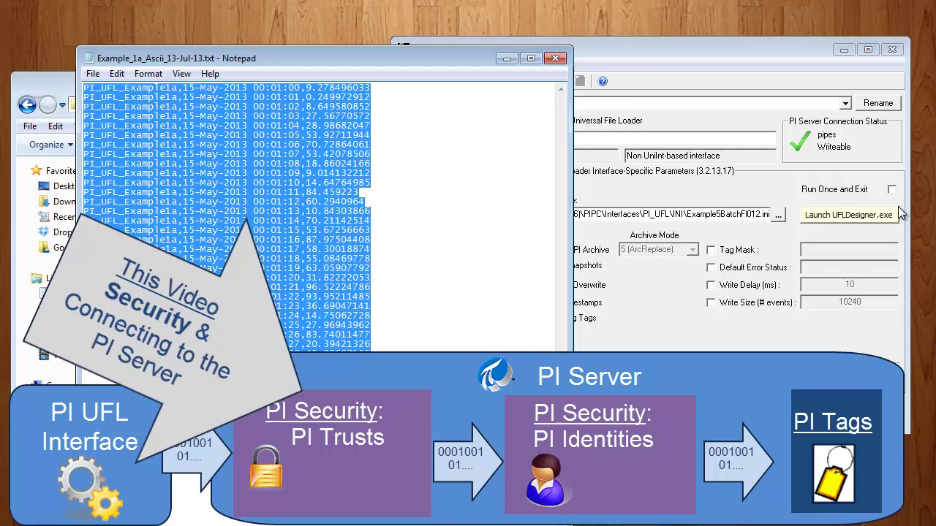
{"action": "left_click", "coordinate": [195, 136]}
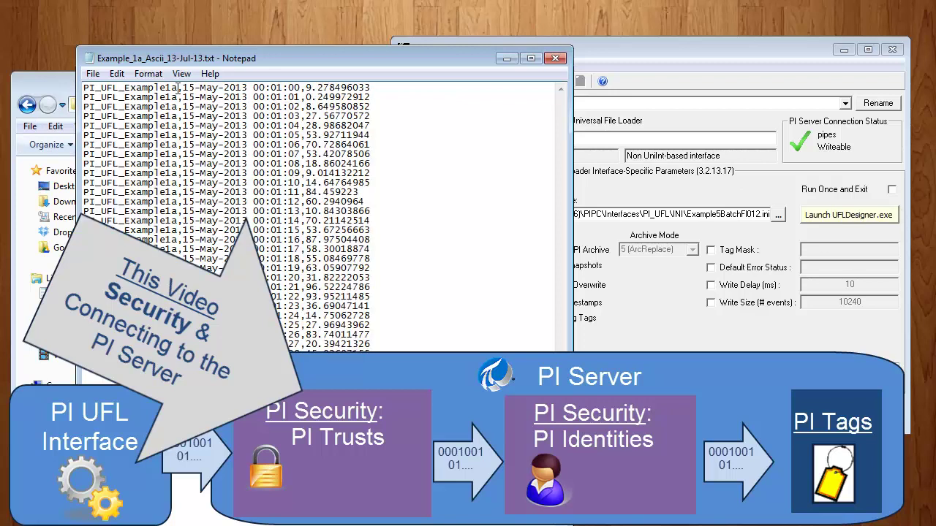
{"action": "left_click_drag", "start_coordinate": [178, 88], "coordinate": [75, 83]}
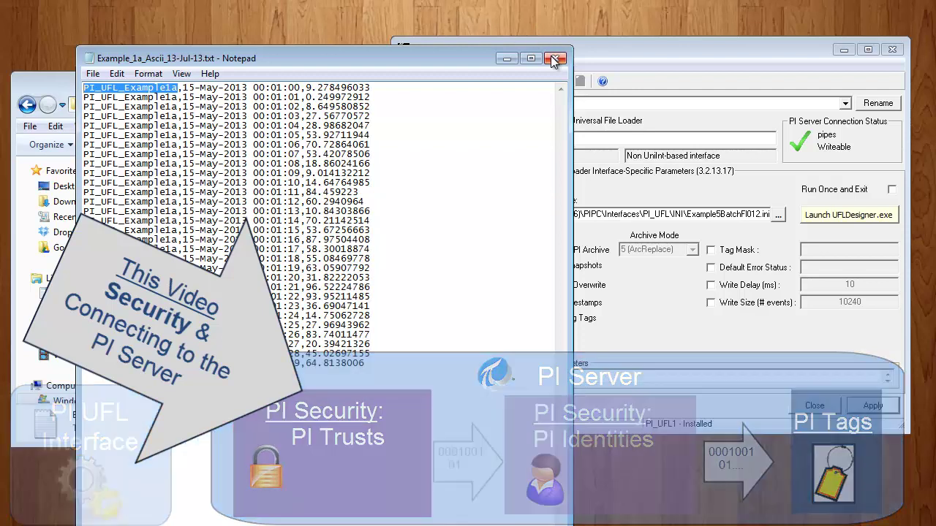
{"action": "left_click", "coordinate": [553, 60]}
Search the Start menu for 'system' and launch PI System Management Tools.
{"action": "left_click", "coordinate": [520, 48]}
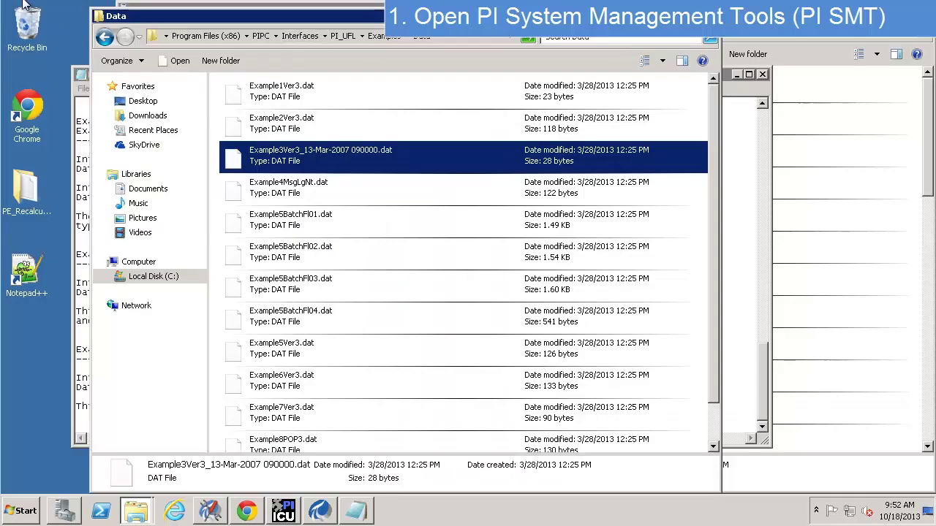
{"action": "left_click", "coordinate": [25, 512]}
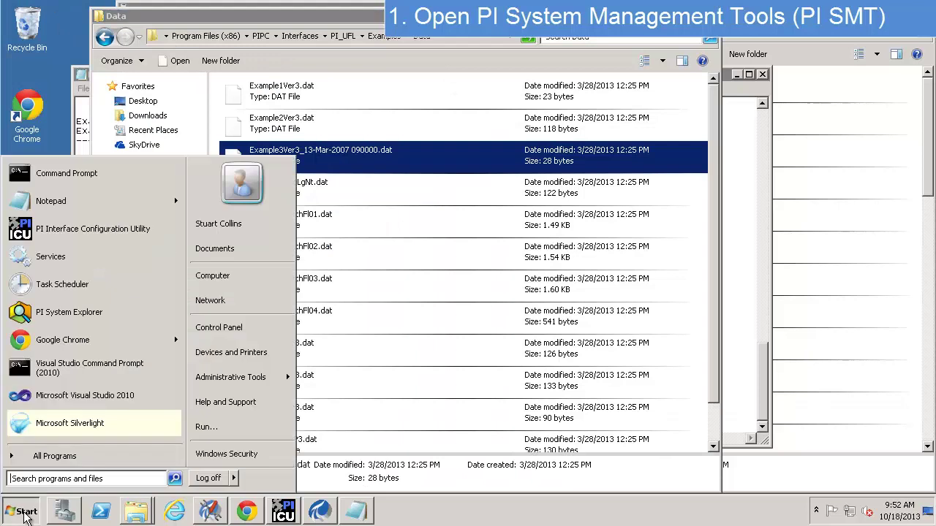
{"action": "type", "text": "syste"}
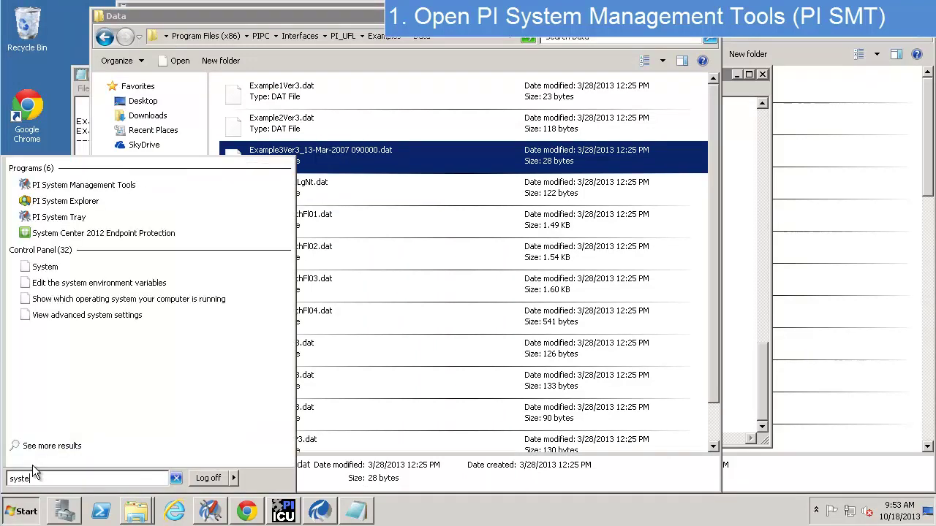
{"action": "type", "text": "m"}
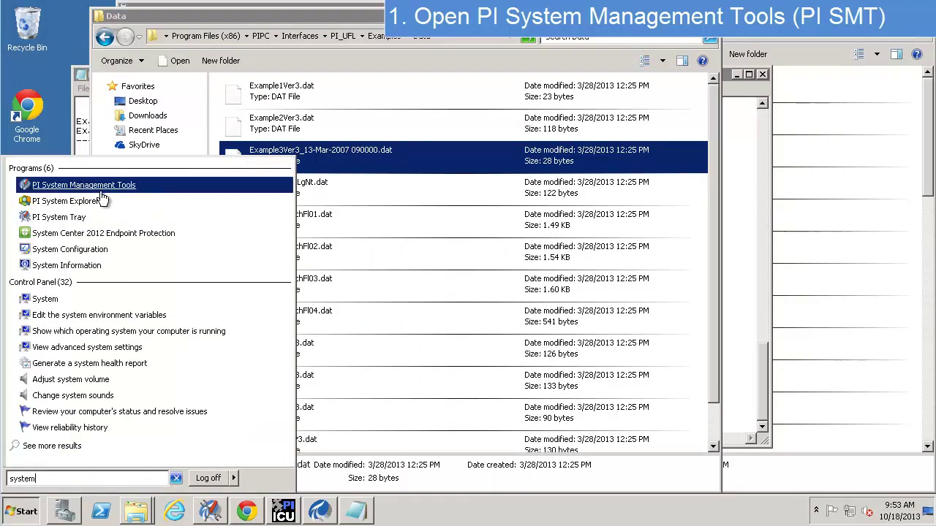
{"action": "left_click", "coordinate": [102, 188]}
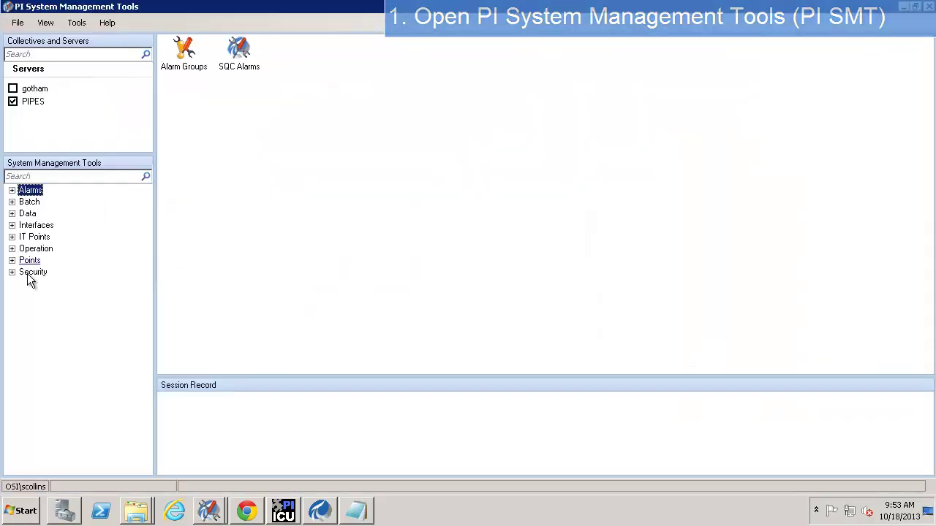
Show Database Security and review the PIPOINT, PIUSER, PITRUST, PIAFLINK, PIARCADMIN and PIAUDIT tables.
{"action": "left_click", "coordinate": [12, 272]}
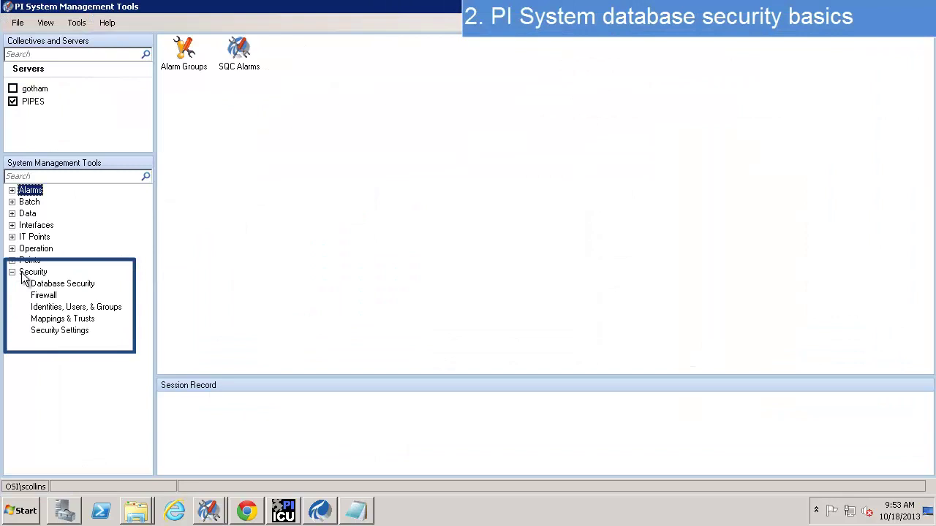
{"action": "left_click", "coordinate": [73, 286]}
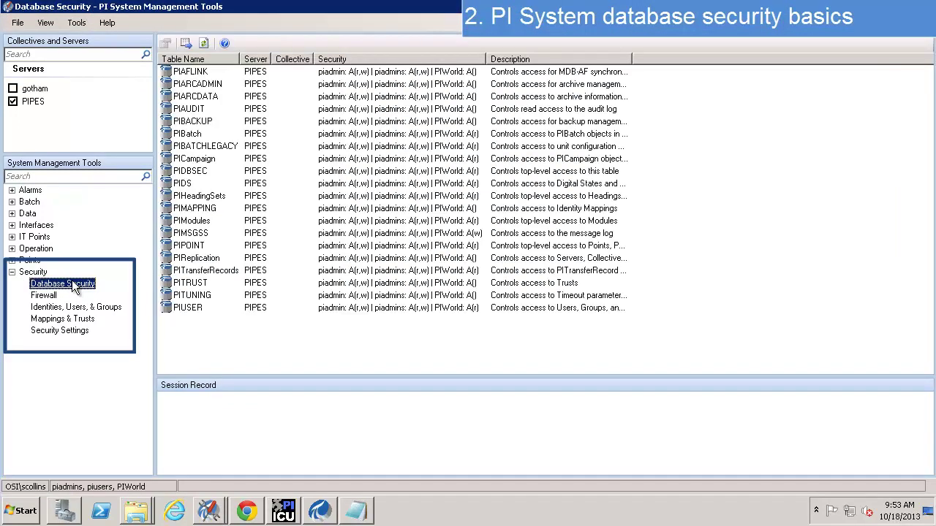
{"action": "left_click", "coordinate": [186, 72]}
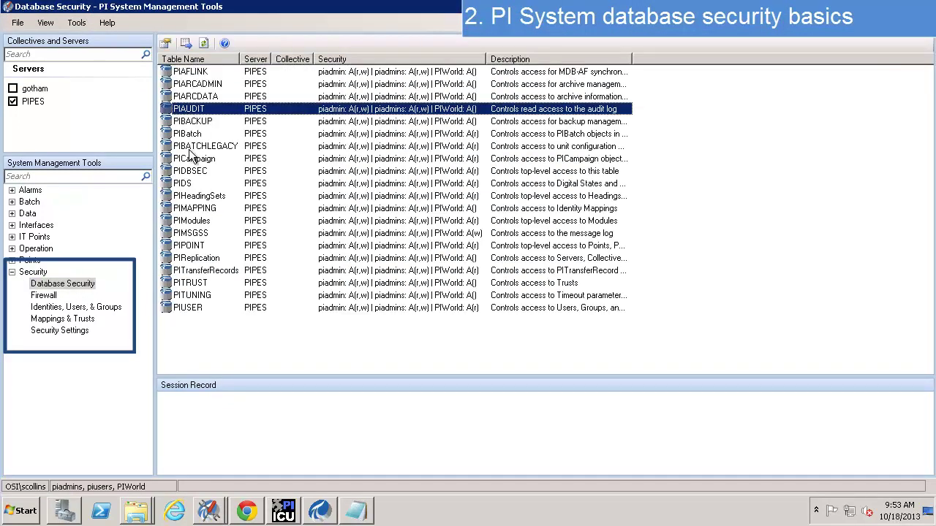
{"action": "left_click", "coordinate": [196, 308]}
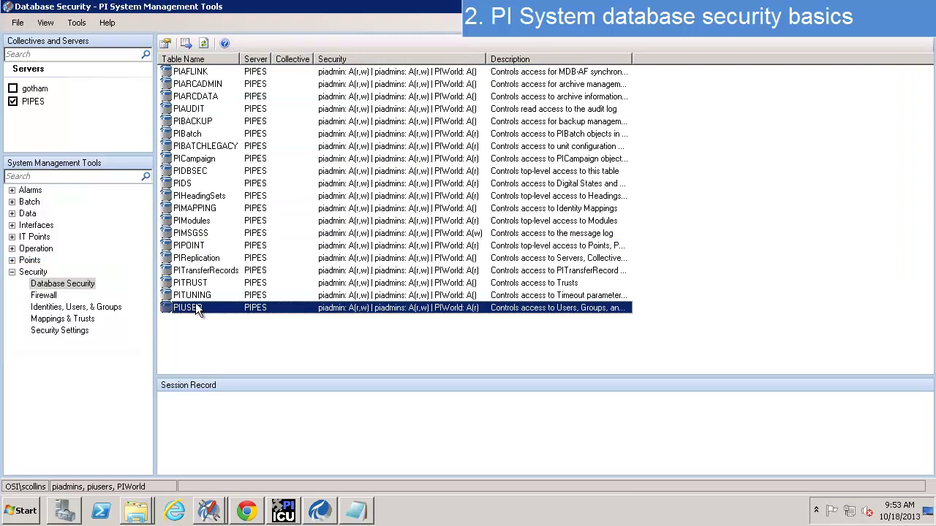
{"action": "left_click", "coordinate": [205, 284]}
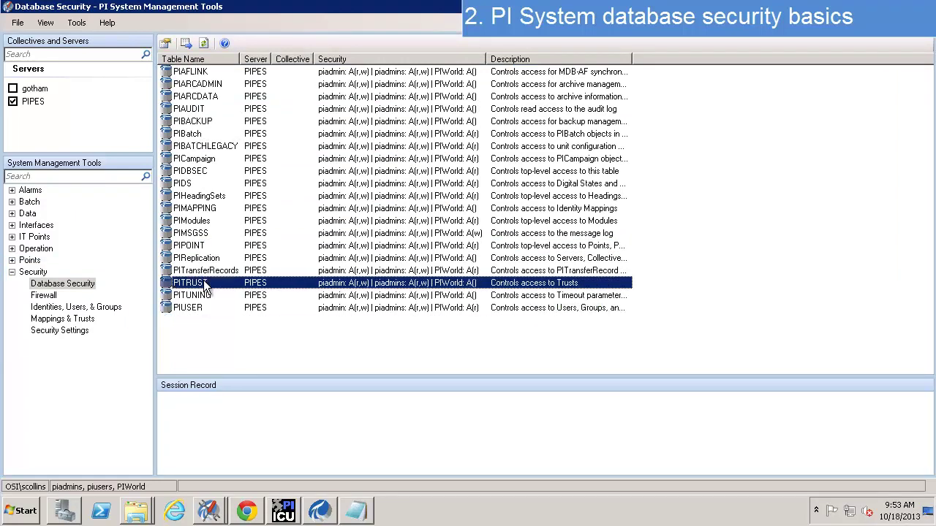
{"action": "left_click", "coordinate": [216, 73]}
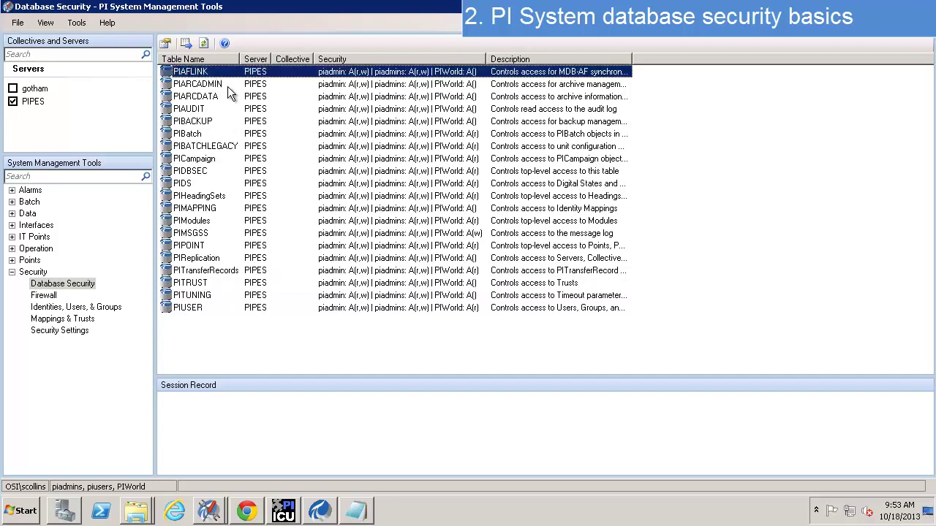
{"action": "left_click", "coordinate": [227, 86]}
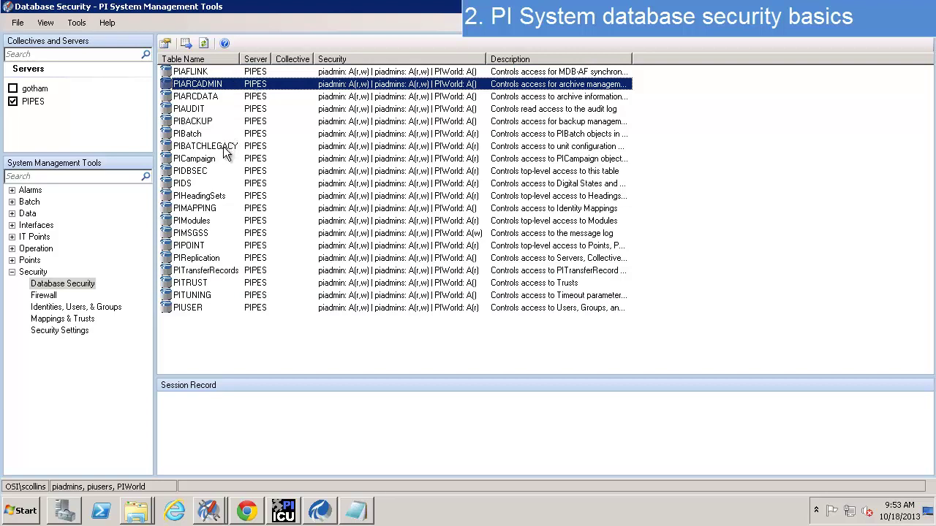
{"action": "left_click", "coordinate": [225, 110]}
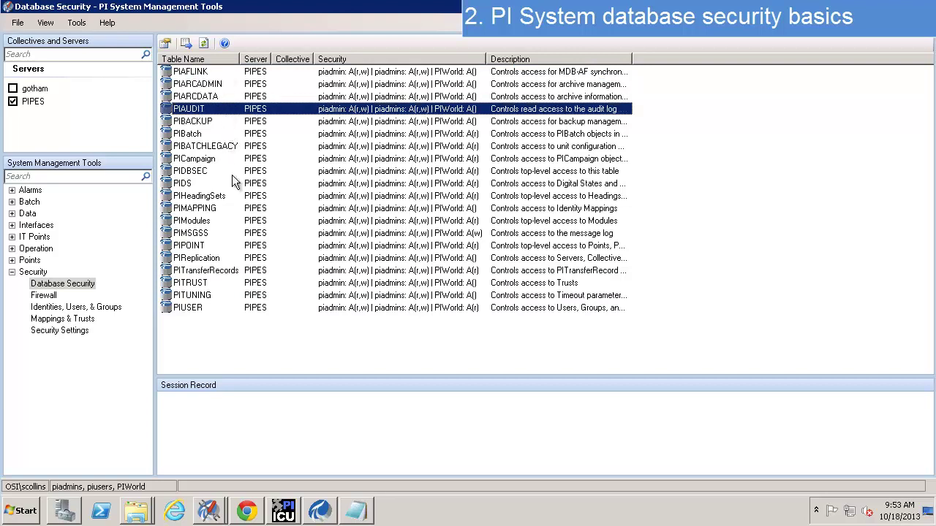
{"action": "left_click", "coordinate": [232, 285]}
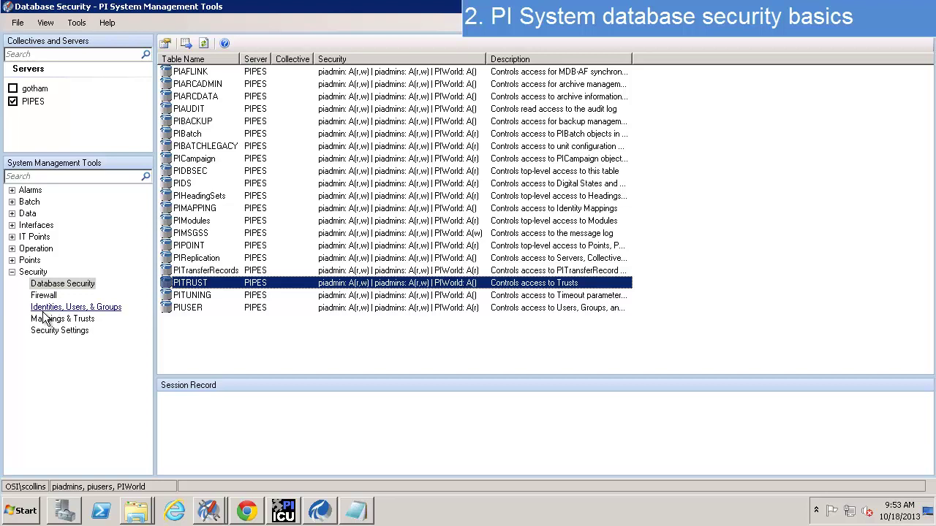
Create a 'PI Interfaces' identity on PIPES, described as letting interfaces write data and create tags.
{"action": "left_click", "coordinate": [114, 310]}
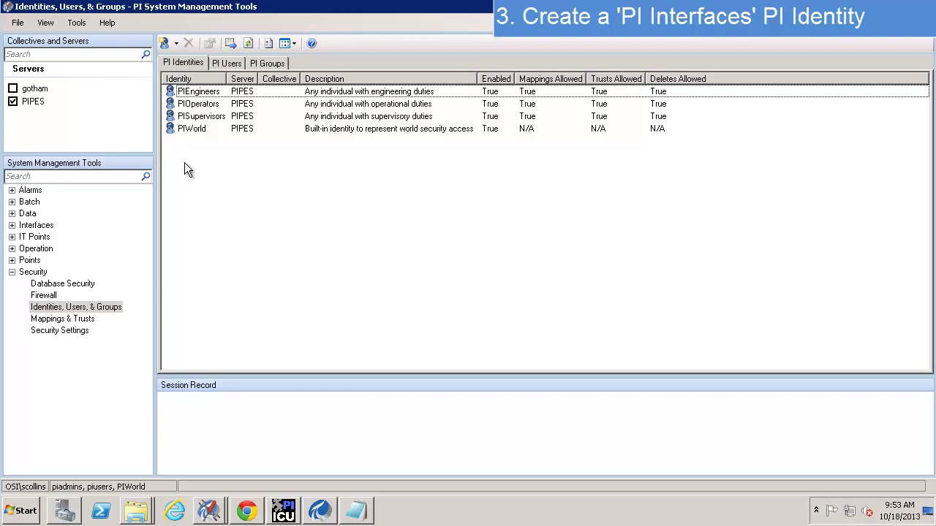
{"action": "right_click", "coordinate": [205, 160]}
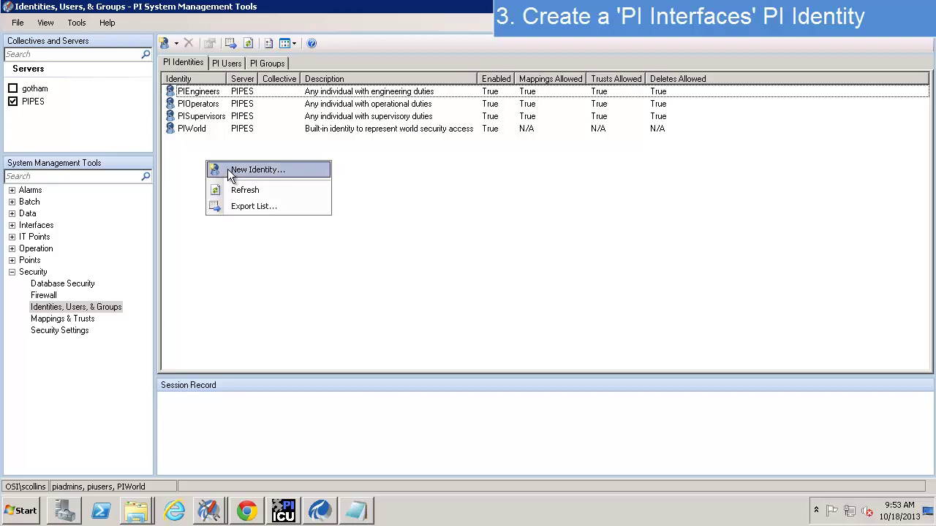
{"action": "left_click", "coordinate": [228, 171]}
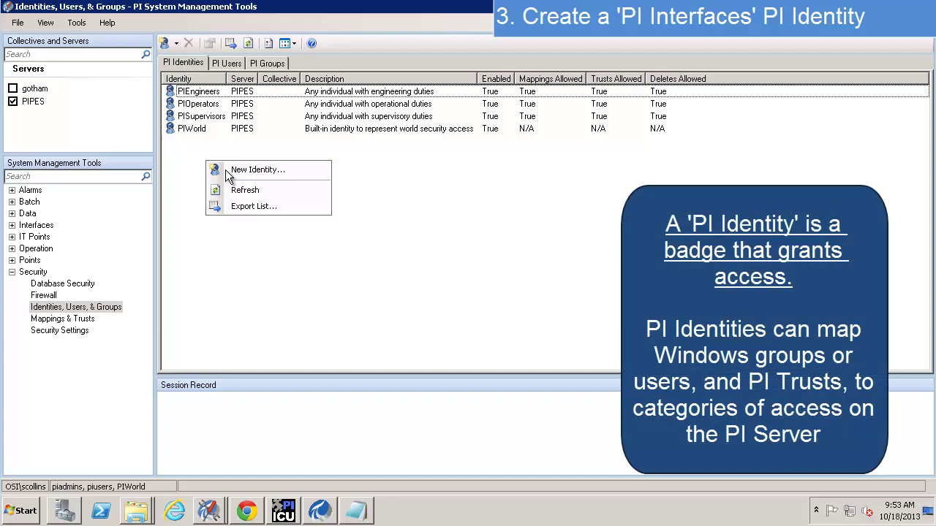
{"action": "type", "text": "PI I"}
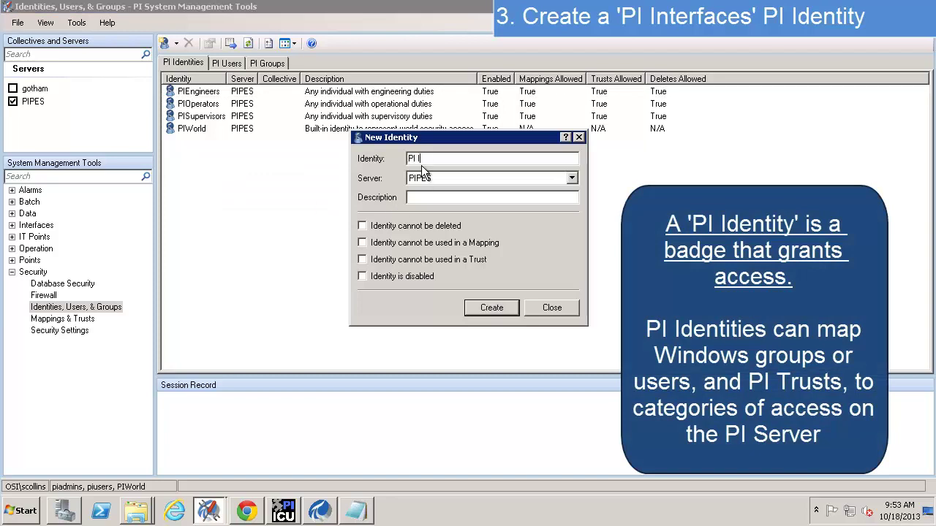
{"action": "type", "text": "nterfaces"}
{"action": "key", "text": "Tab"}
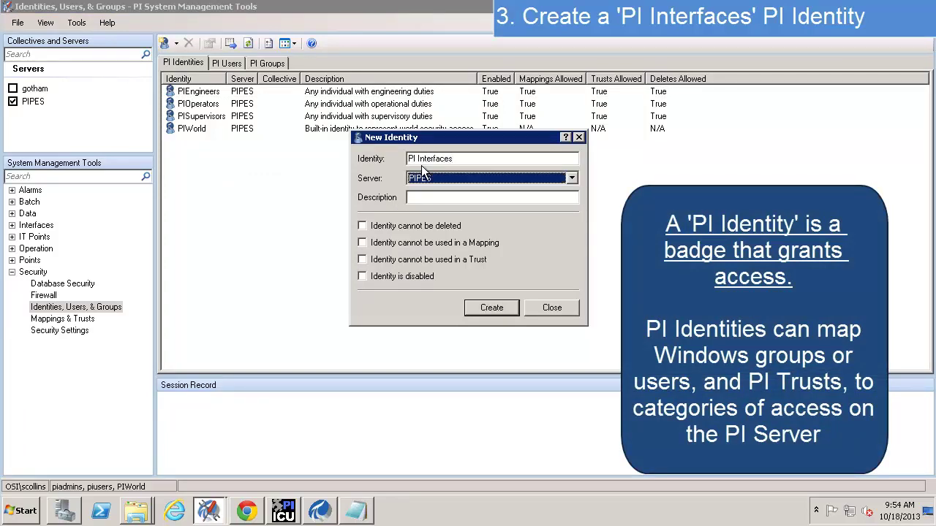
{"action": "key", "text": "Tab"}
{"action": "left_click", "coordinate": [420, 200]}
{"action": "type", "text": "An identity for P"}
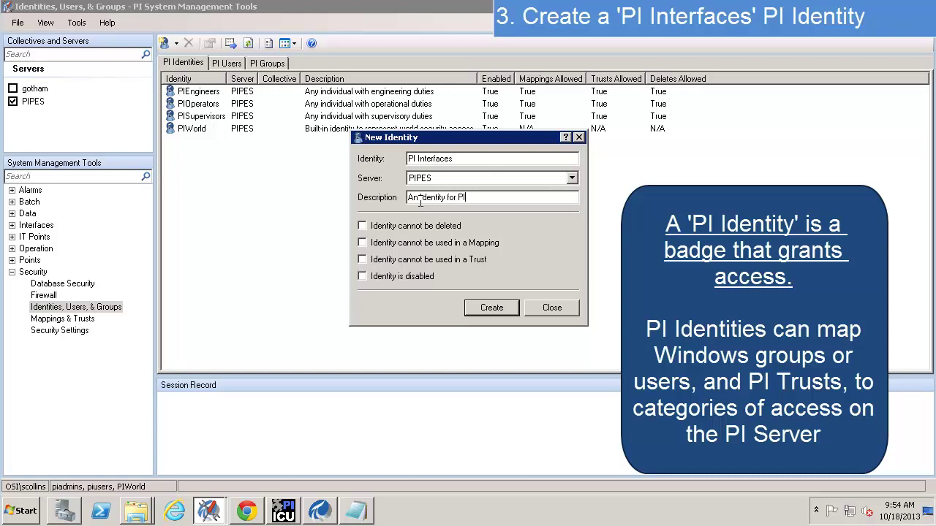
{"action": "type", "text": "Inter"}
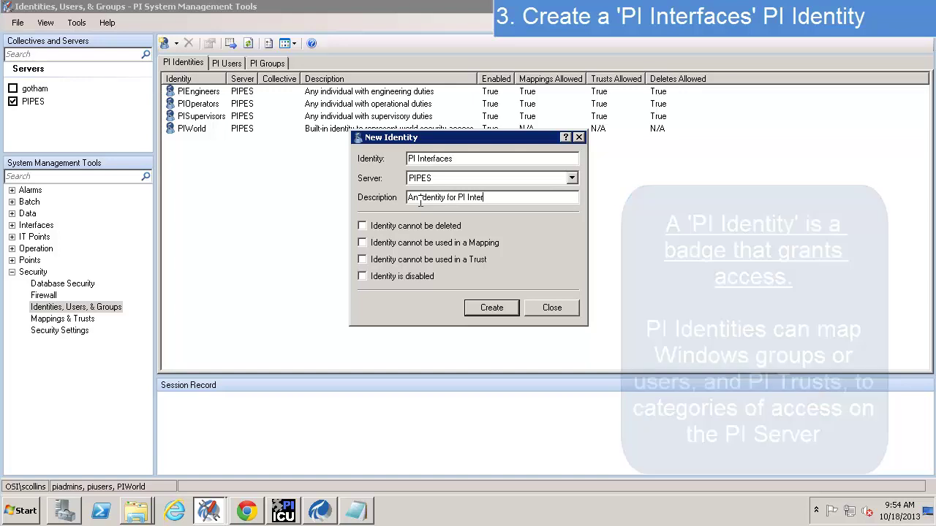
{"action": "type", "text": "faces to write data"}
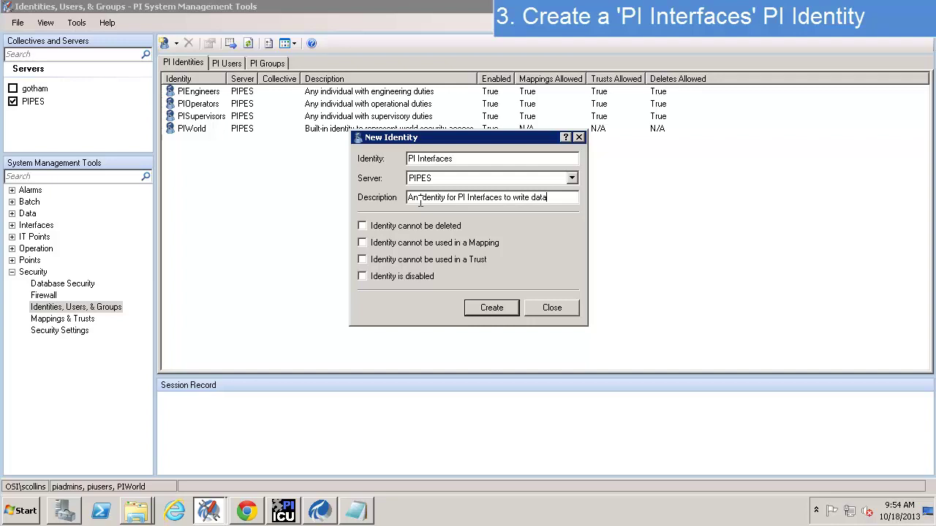
{"action": "type", "text": "te tags"}
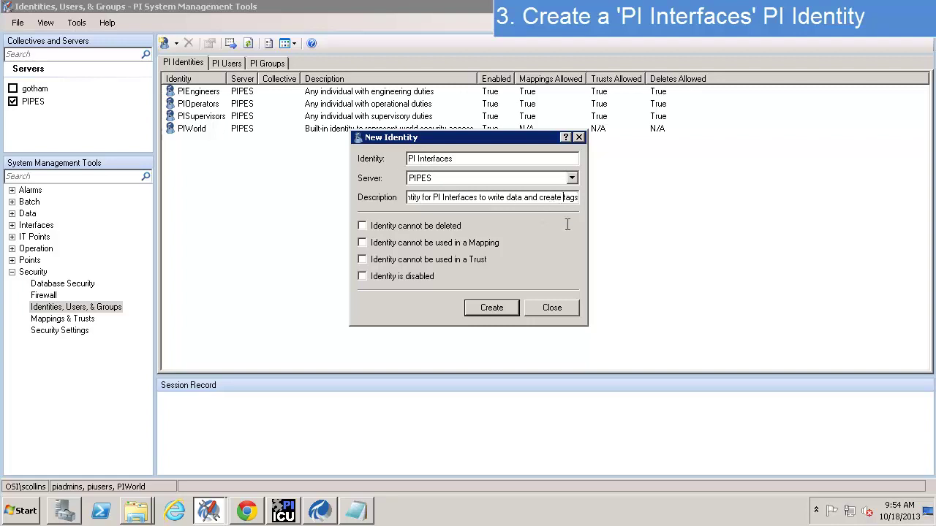
{"action": "left_click", "coordinate": [497, 310]}
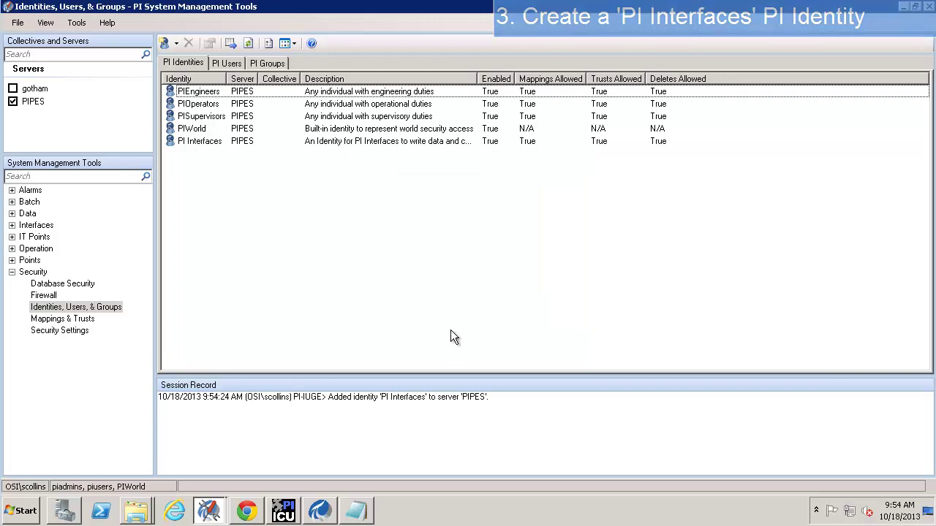
Select the new PI Interfaces identity and adjust a list column.
{"action": "left_click", "coordinate": [213, 145]}
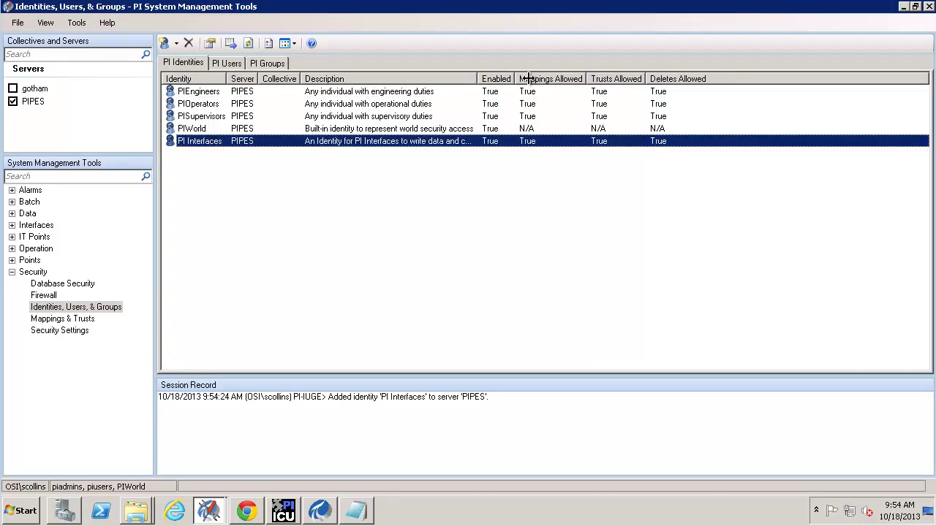
{"action": "mouse_move", "coordinate": [516, 78]}
{"action": "left_mouse_down"}
{"action": "mouse_move", "coordinate": [529, 79]}
{"action": "mouse_move", "coordinate": [504, 78]}
{"action": "left_mouse_up"}
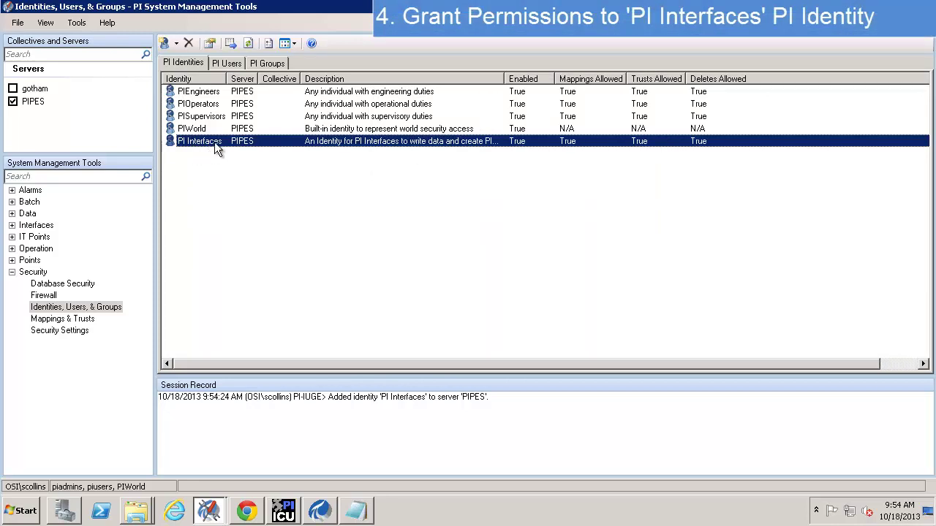
Grant PI Interfaces read/write access on the PIDS table.
{"action": "left_click", "coordinate": [69, 290]}
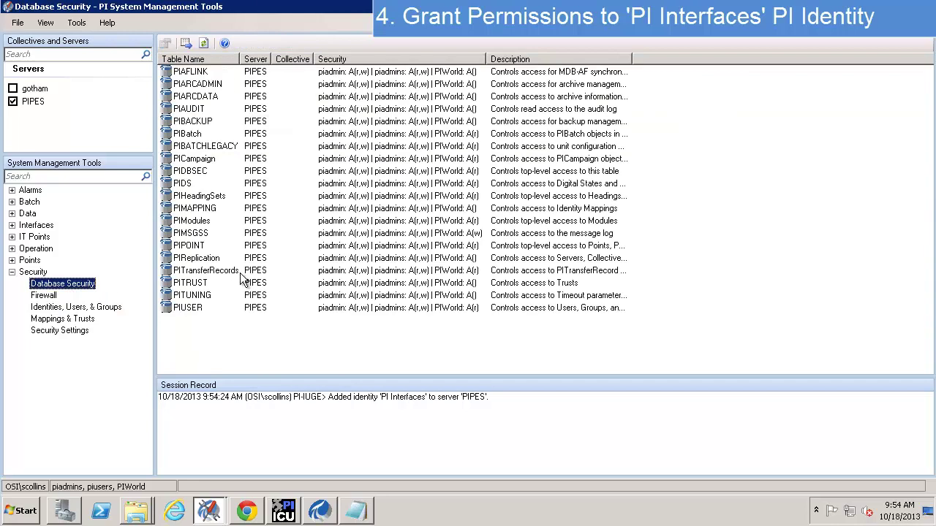
{"action": "left_click", "coordinate": [402, 75]}
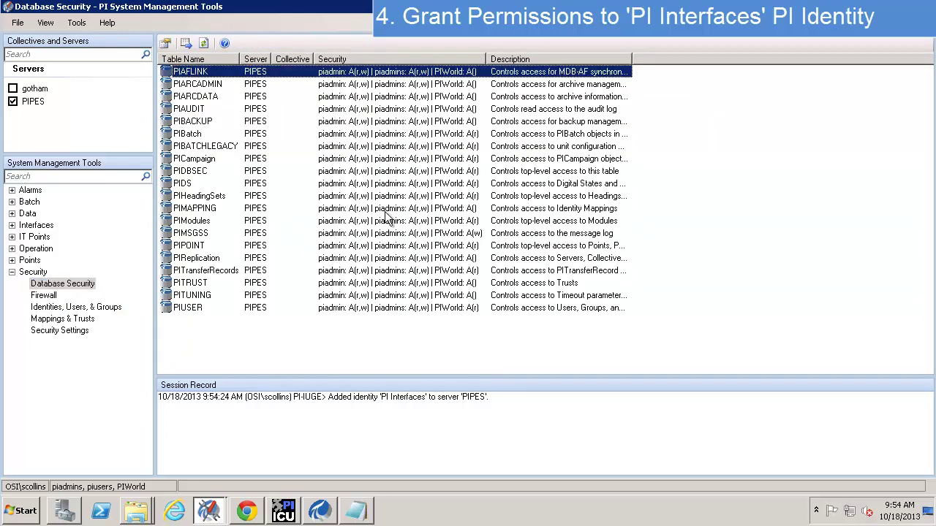
{"action": "left_click", "coordinate": [237, 102]}
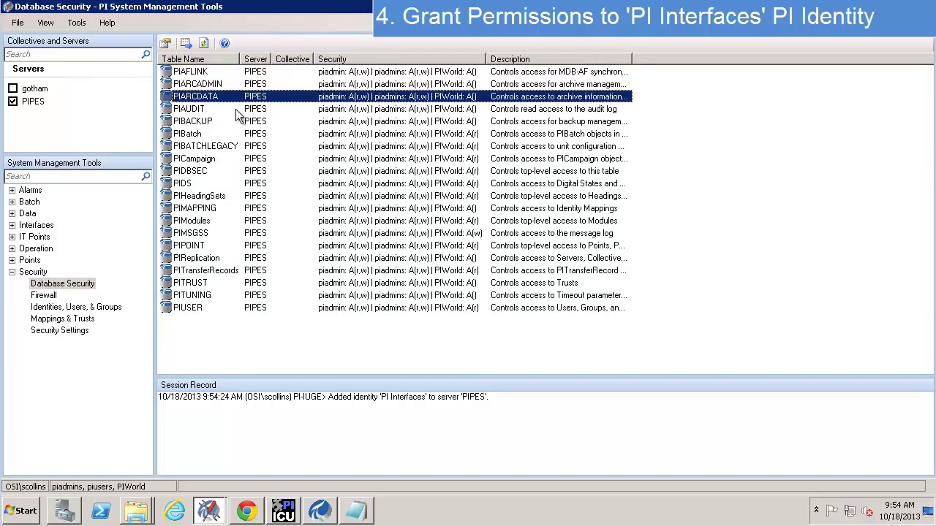
{"action": "left_click", "coordinate": [220, 175]}
{"action": "left_click", "coordinate": [190, 185]}
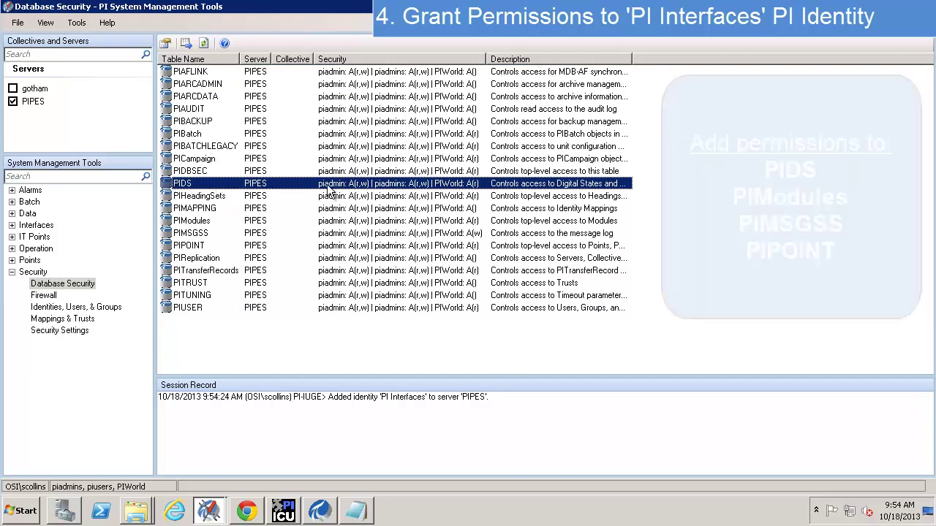
{"action": "double_click", "coordinate": [607, 190]}
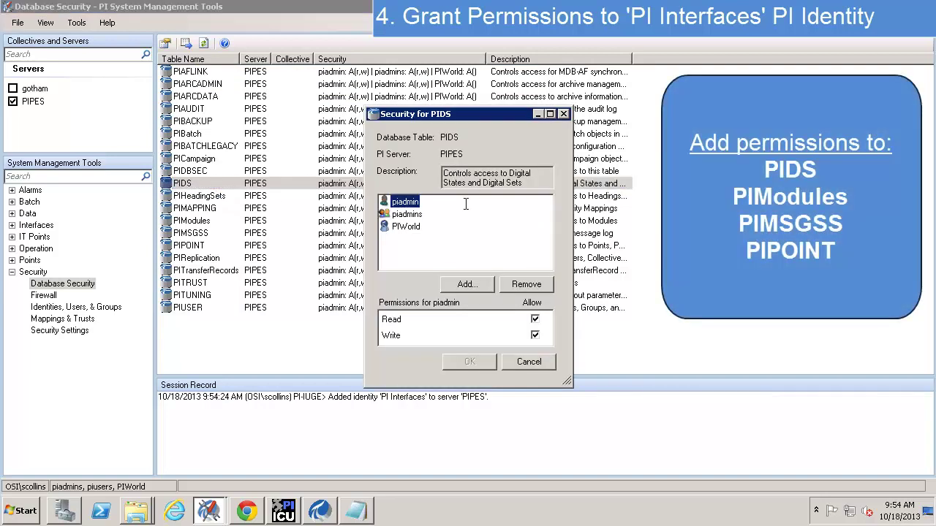
{"action": "left_click", "coordinate": [475, 281]}
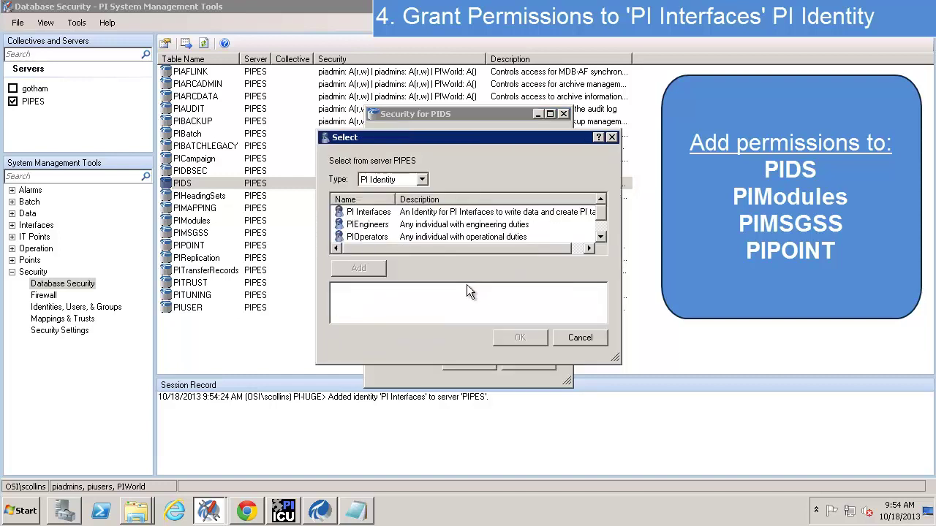
{"action": "double_click", "coordinate": [543, 211]}
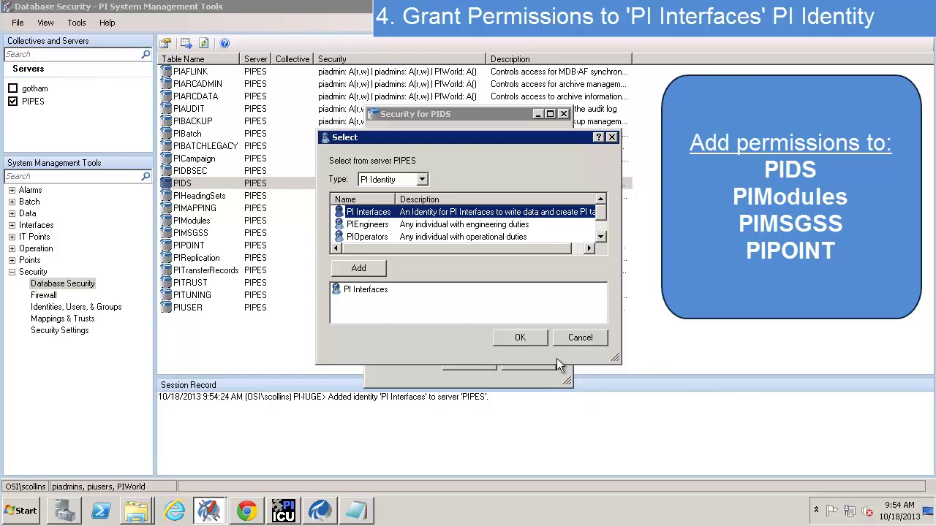
{"action": "left_click", "coordinate": [520, 337]}
{"action": "left_click", "coordinate": [481, 359]}
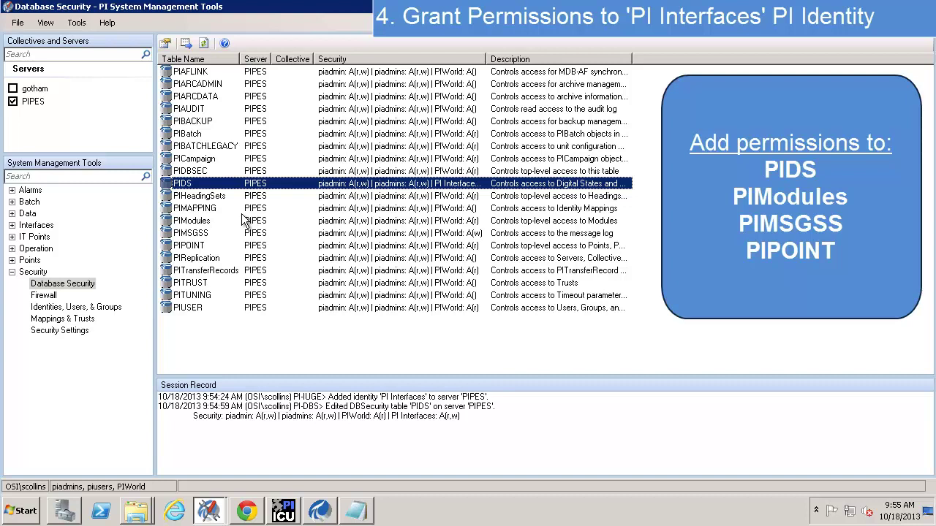
Grant PI Interfaces read/write access on the PIMSGSS table.
{"action": "left_click", "coordinate": [553, 222]}
{"action": "double_click", "coordinate": [531, 235]}
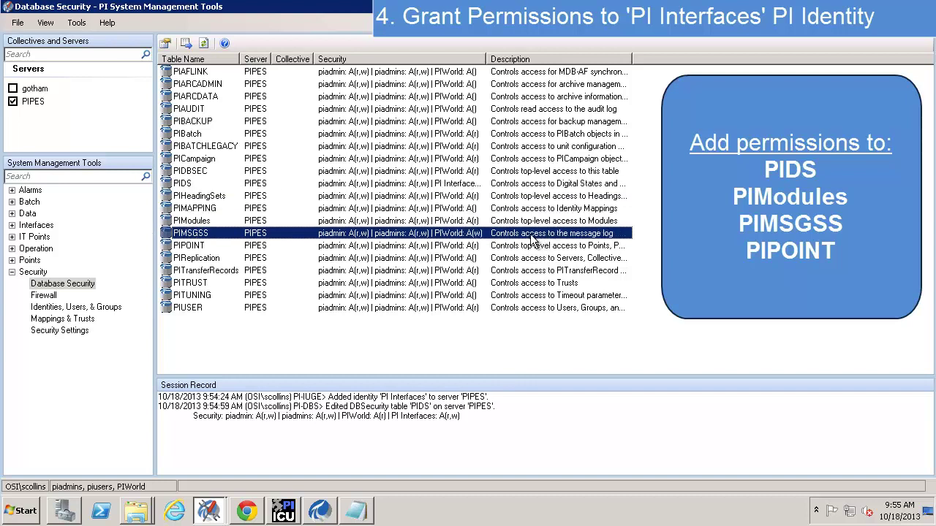
{"action": "left_click", "coordinate": [462, 285]}
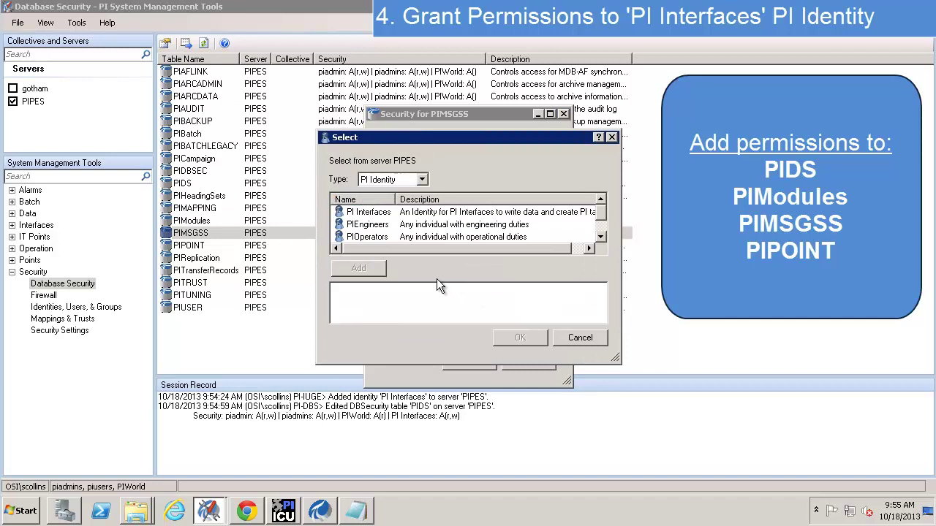
{"action": "double_click", "coordinate": [391, 213]}
{"action": "left_click", "coordinate": [523, 338]}
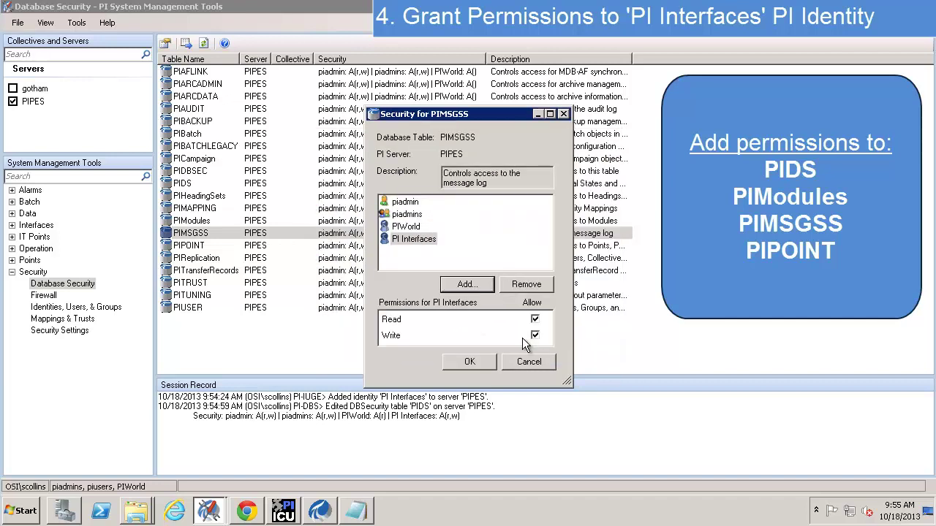
{"action": "left_click", "coordinate": [457, 360]}
Grant PI Interfaces read/write on PIPOINT and begin adding it to PIModules.
{"action": "left_click", "coordinate": [207, 246]}
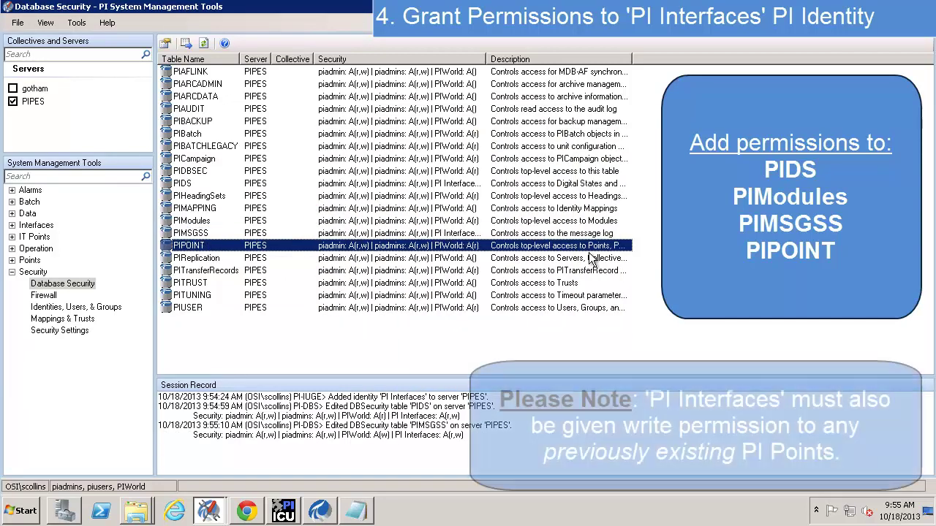
{"action": "left_click_drag", "start_coordinate": [724, 72], "coordinate": [776, 72]}
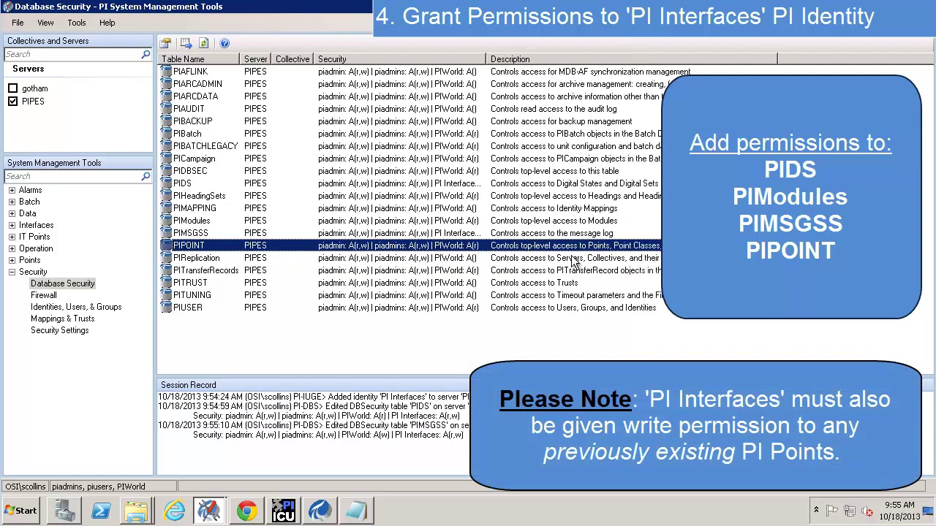
{"action": "double_click", "coordinate": [606, 249]}
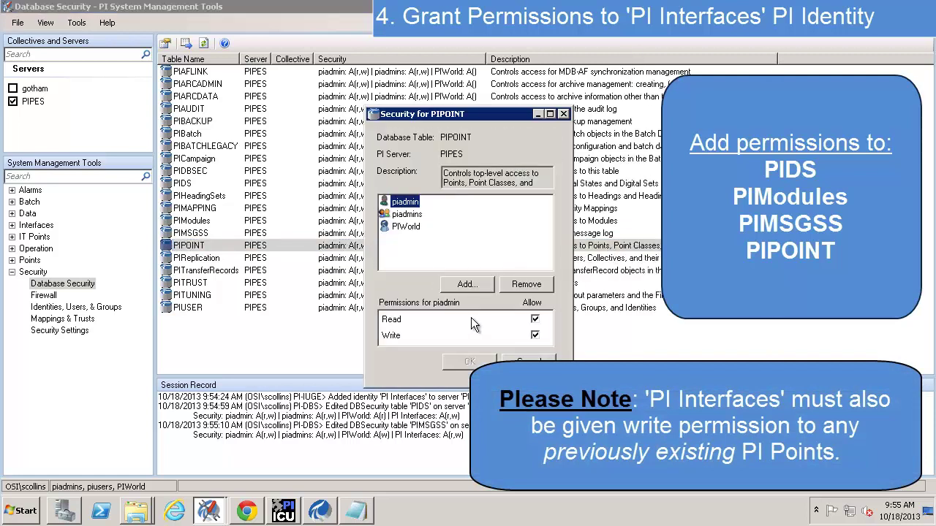
{"action": "left_click", "coordinate": [458, 282]}
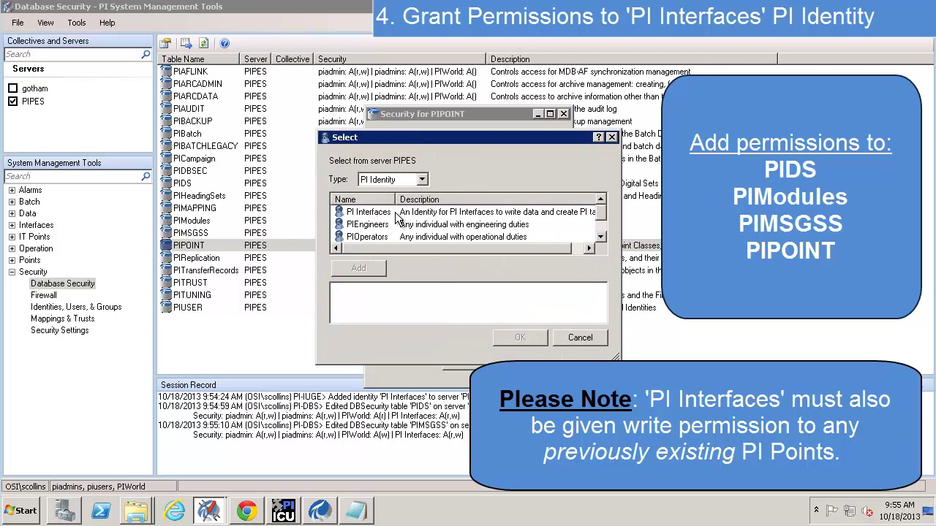
{"action": "left_click", "coordinate": [368, 212]}
{"action": "left_click", "coordinate": [358, 268]}
{"action": "left_click", "coordinate": [521, 338]}
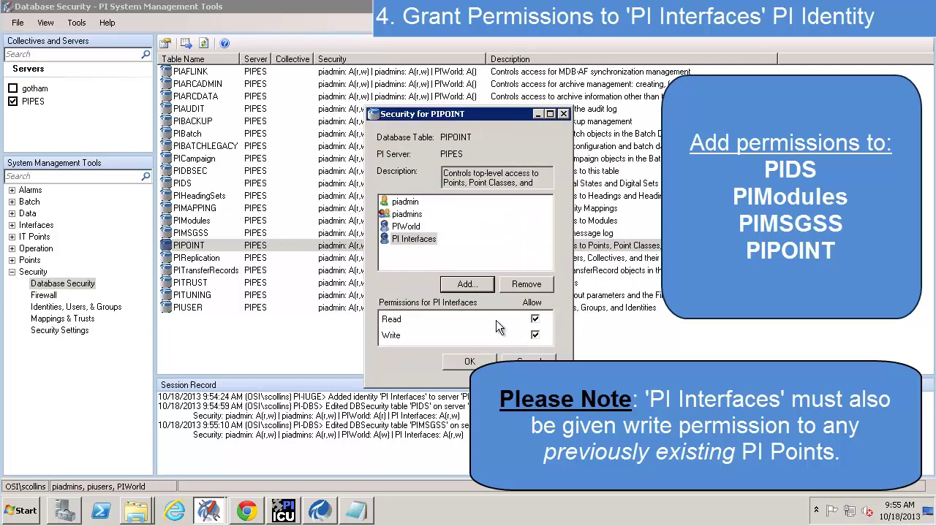
{"action": "left_click", "coordinate": [469, 361]}
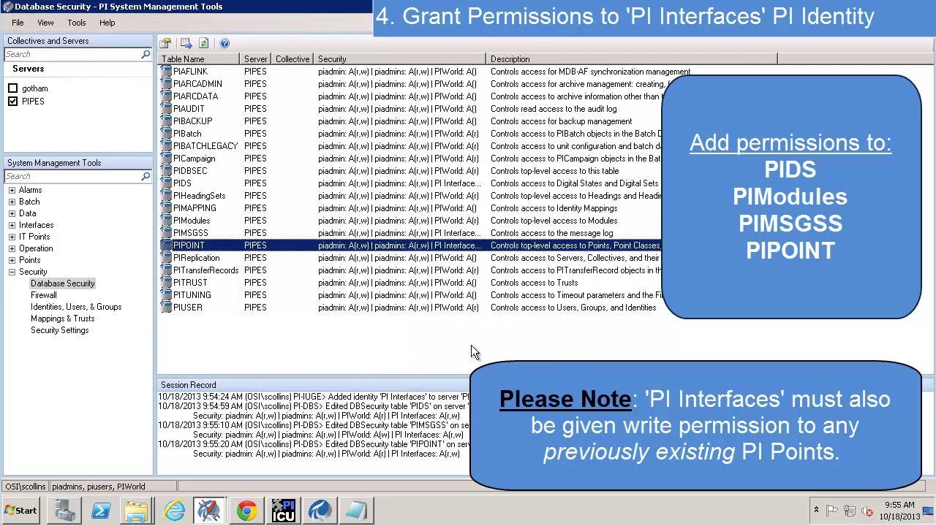
{"action": "double_click", "coordinate": [554, 221]}
{"action": "left_click", "coordinate": [466, 285]}
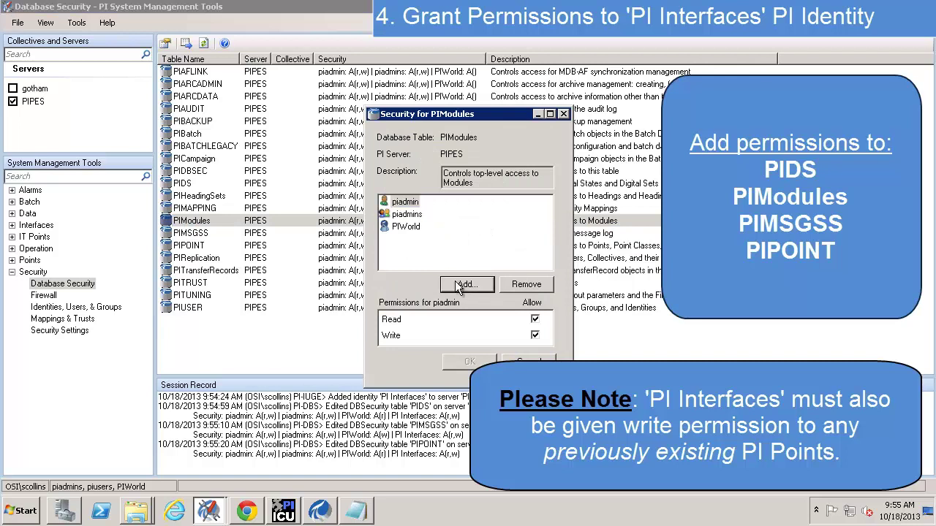
{"action": "double_click", "coordinate": [441, 212]}
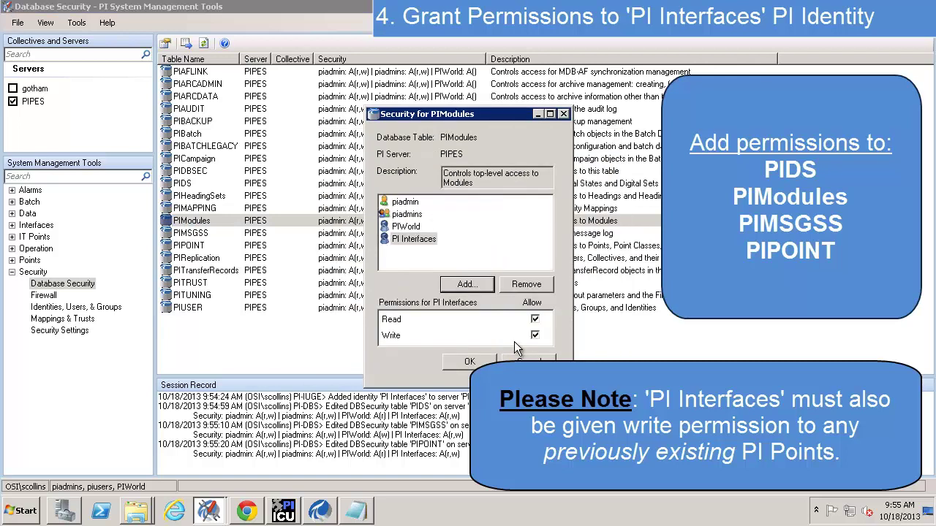
Try saving PI Interfaces on PIModules, hit the unmapped Windows principal error, and cancel.
{"action": "left_click", "coordinate": [469, 361]}
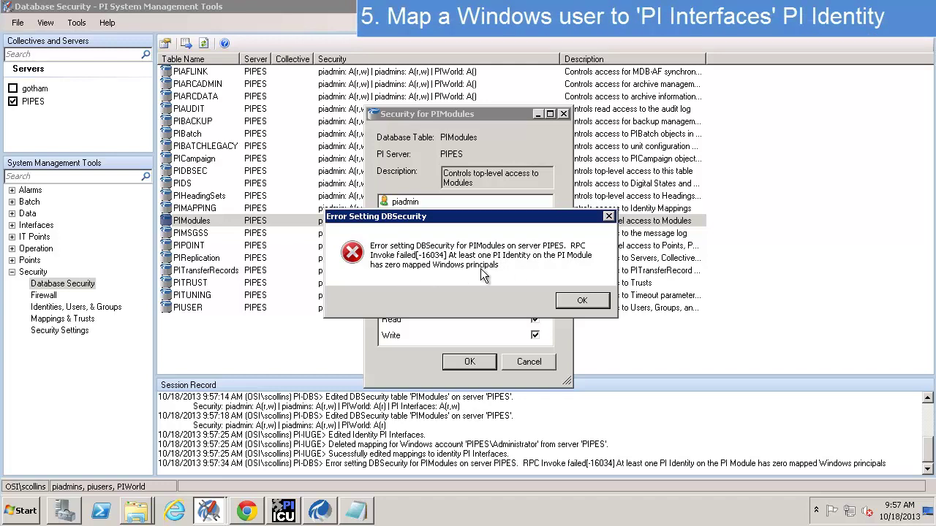
{"action": "left_click", "coordinate": [582, 301]}
{"action": "left_click", "coordinate": [474, 362]}
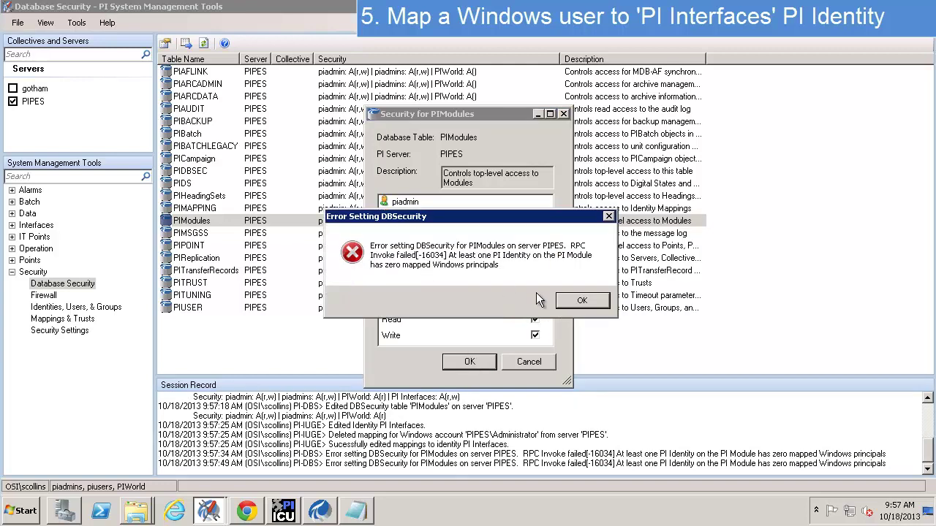
{"action": "left_click", "coordinate": [584, 299]}
{"action": "key", "text": "Escape"}
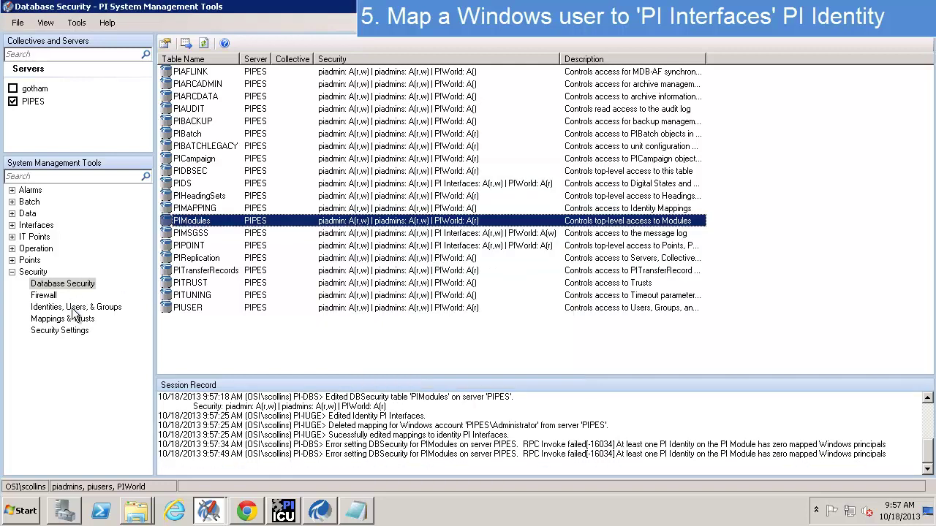
Start a new Windows mapping for PI Interfaces on PIPES; the name 'Admi' isn't found.
{"action": "left_click", "coordinate": [76, 307]}
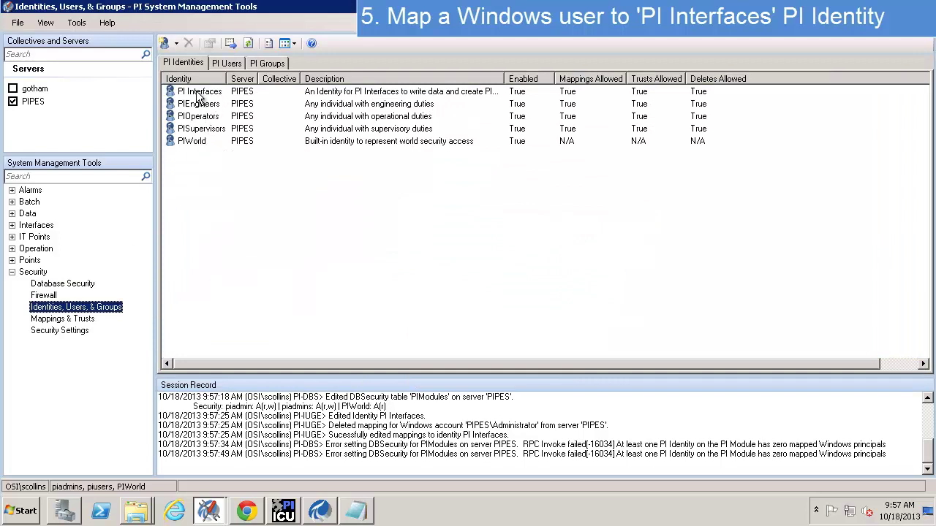
{"action": "double_click", "coordinate": [223, 93]}
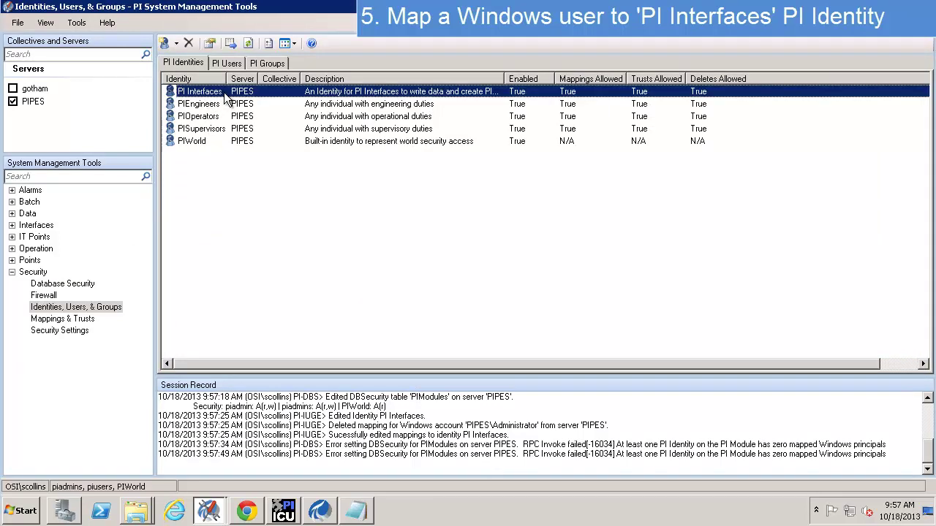
{"action": "left_click", "coordinate": [402, 119]}
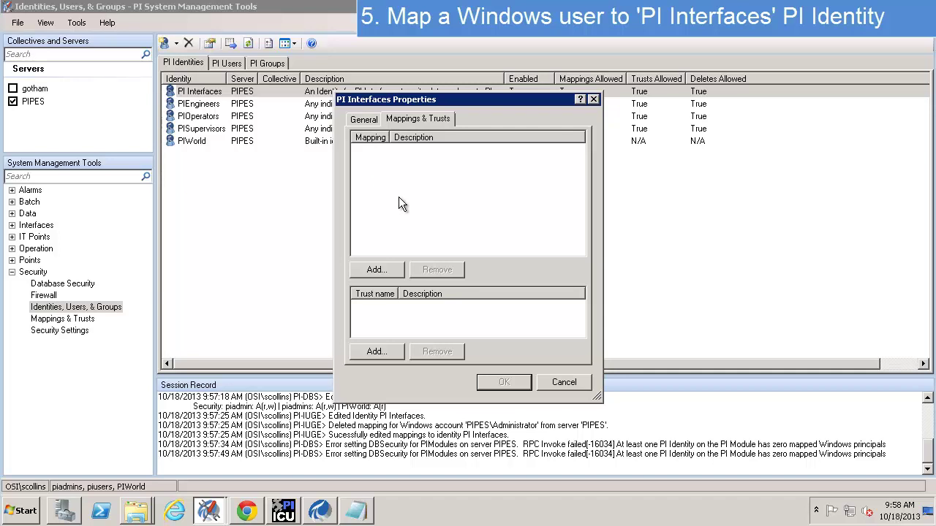
{"action": "left_click", "coordinate": [385, 270]}
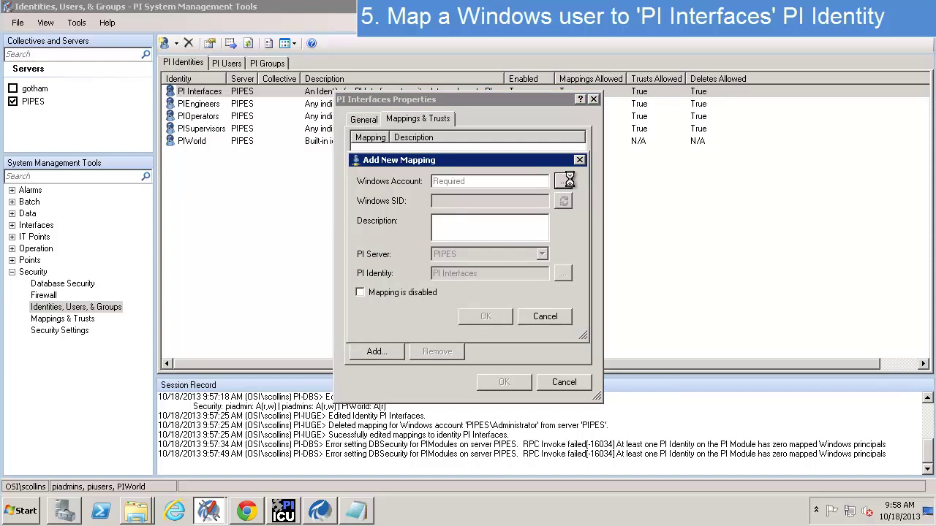
{"action": "left_click", "coordinate": [631, 249]}
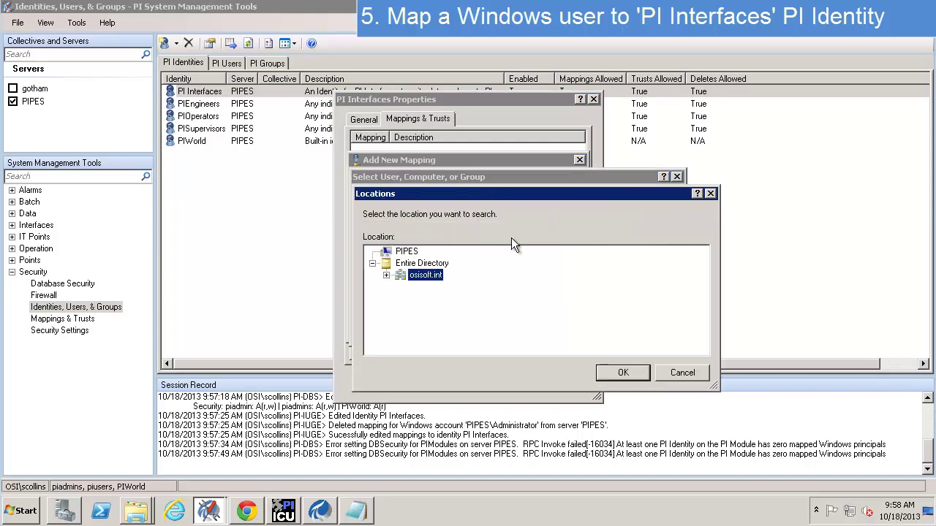
{"action": "left_click", "coordinate": [407, 253]}
{"action": "left_click", "coordinate": [620, 375]}
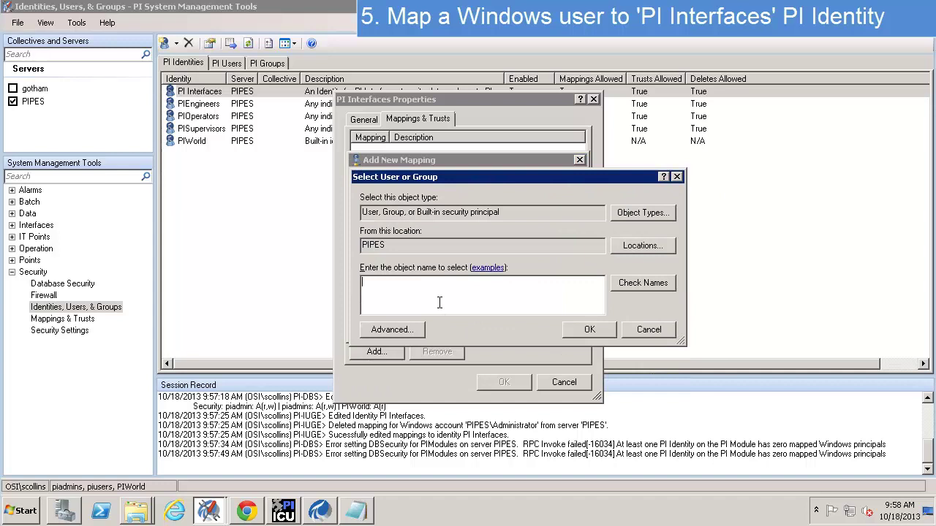
{"action": "type", "text": "Adm"}
{"action": "type", "text": "ini"}
{"action": "left_click", "coordinate": [643, 283]}
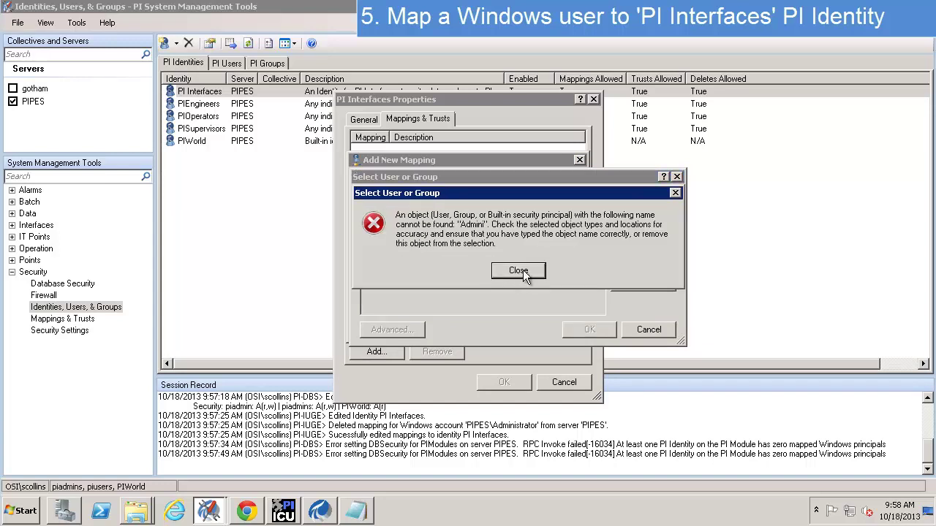
{"action": "left_click", "coordinate": [518, 271]}
Find PIPES\Administrator via advanced search and save it as PI Interfaces' mapping.
{"action": "left_click", "coordinate": [394, 327]}
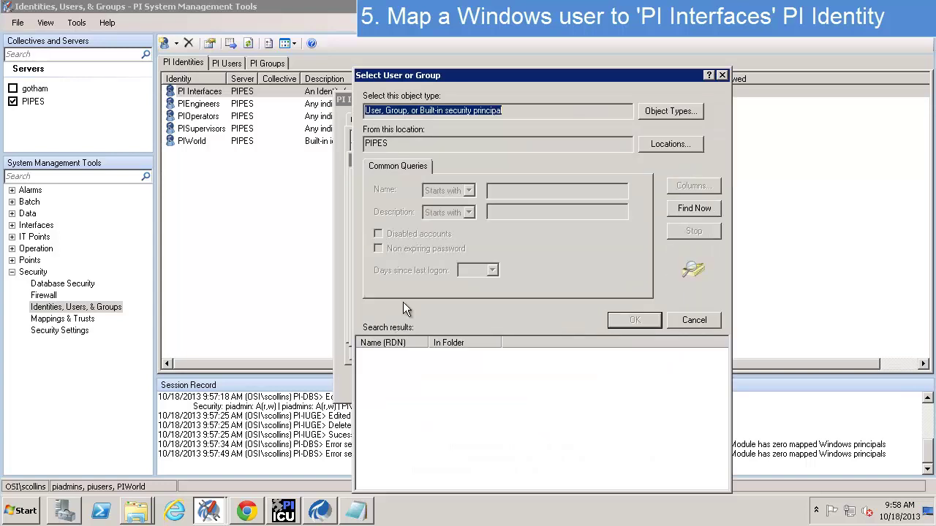
{"action": "left_click", "coordinate": [698, 210]}
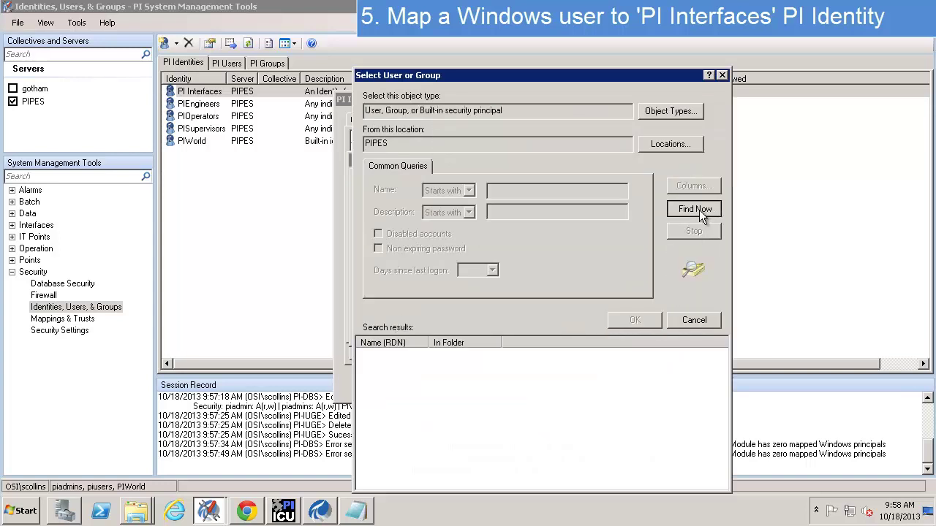
{"action": "double_click", "coordinate": [410, 355]}
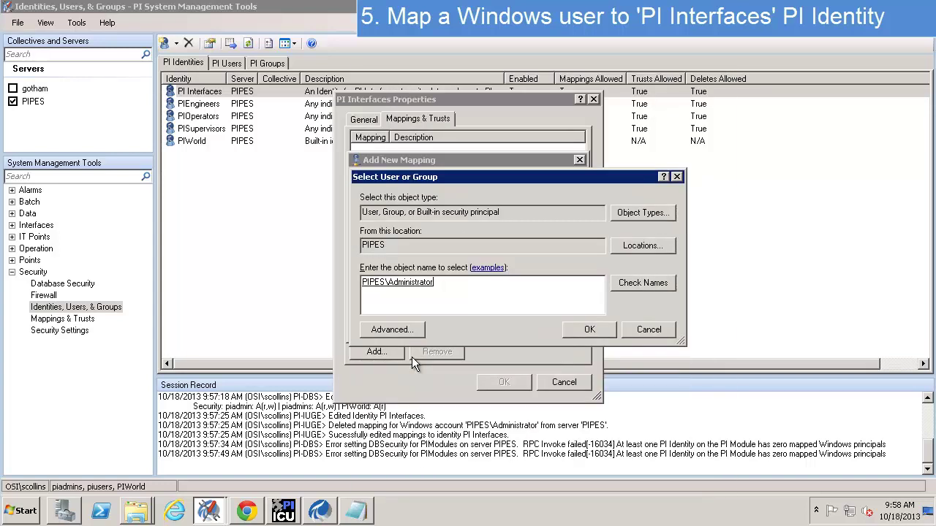
{"action": "left_click", "coordinate": [589, 330]}
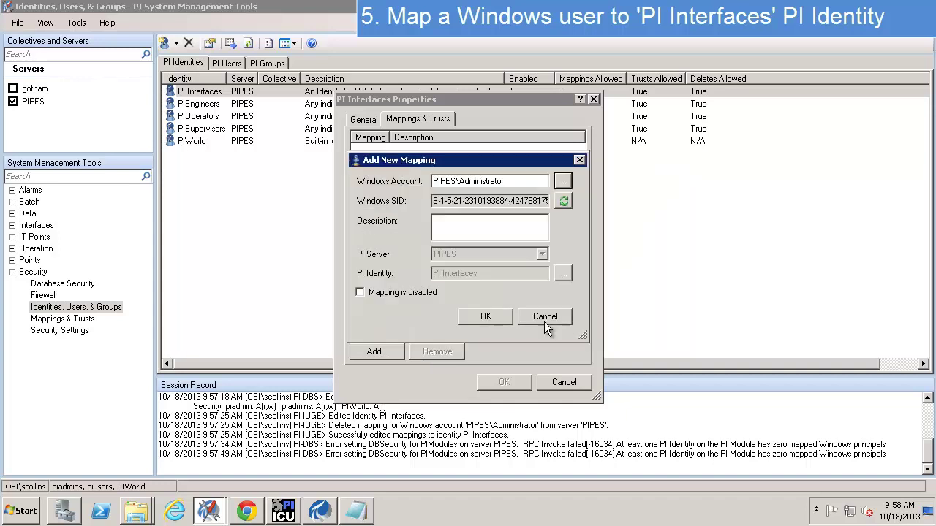
{"action": "left_click", "coordinate": [484, 315]}
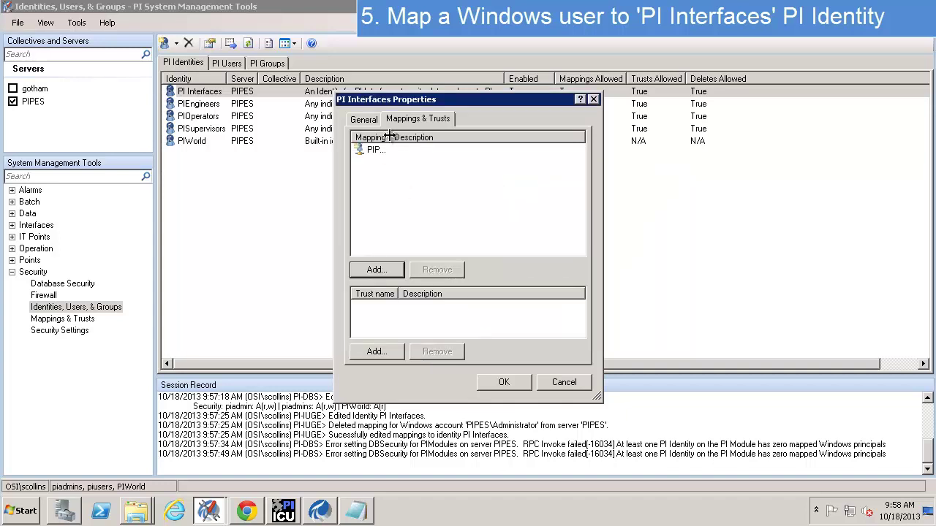
{"action": "left_click", "coordinate": [502, 382]}
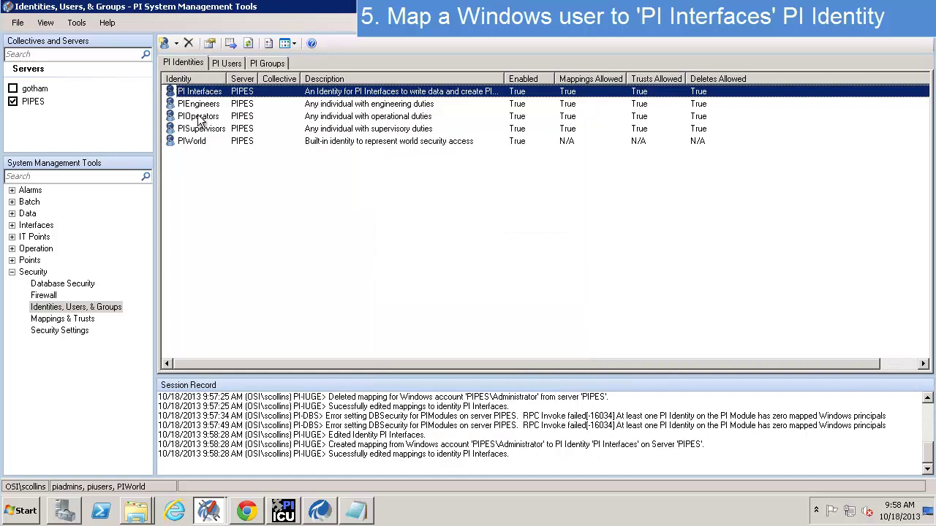
Add PI Interfaces with read/write to PIModules security and save successfully.
{"action": "left_click", "coordinate": [63, 284]}
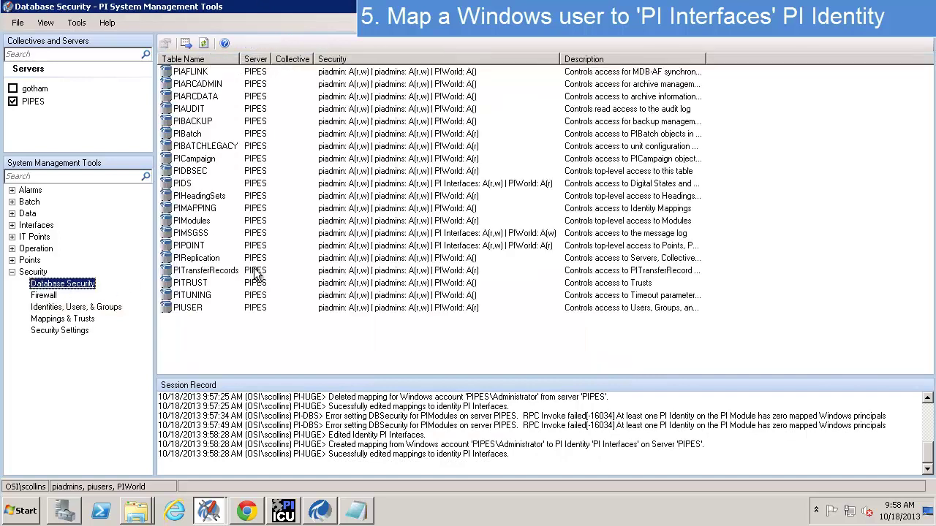
{"action": "left_click", "coordinate": [406, 221]}
{"action": "double_click", "coordinate": [406, 221]}
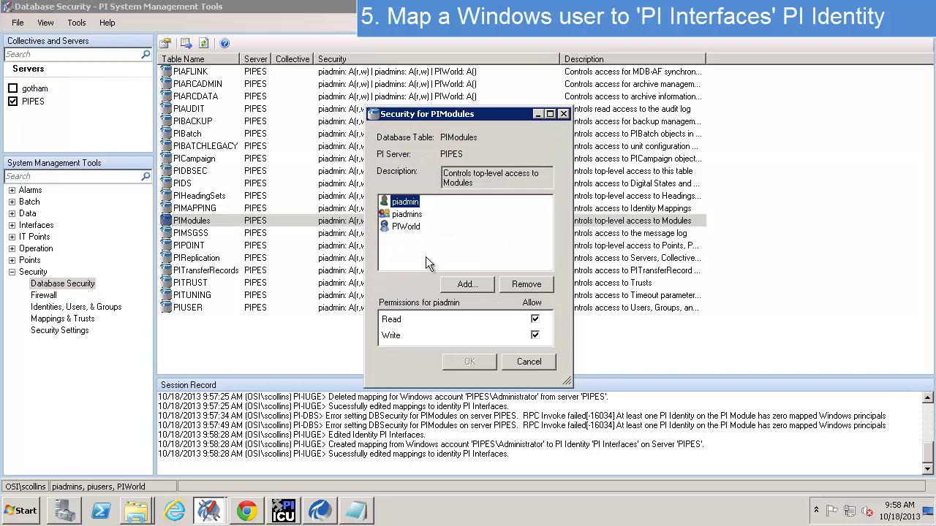
{"action": "left_click", "coordinate": [482, 282]}
{"action": "double_click", "coordinate": [402, 212]}
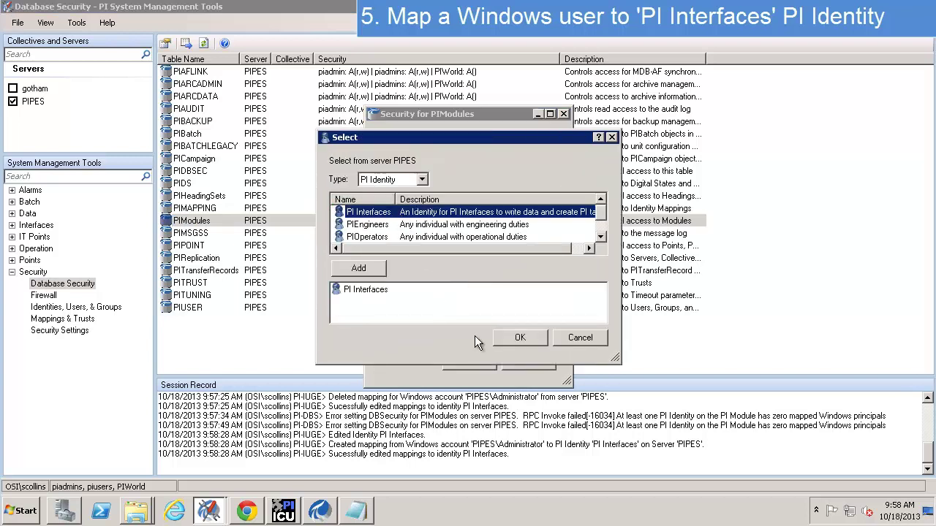
{"action": "left_click", "coordinate": [519, 338]}
{"action": "left_click", "coordinate": [476, 361]}
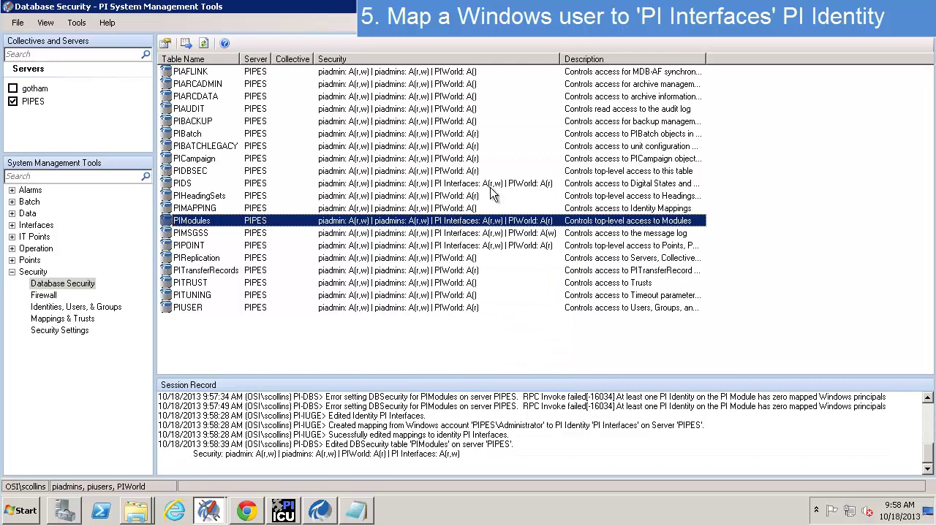
Return to the identities list and select PI Interfaces.
{"action": "left_click", "coordinate": [428, 234]}
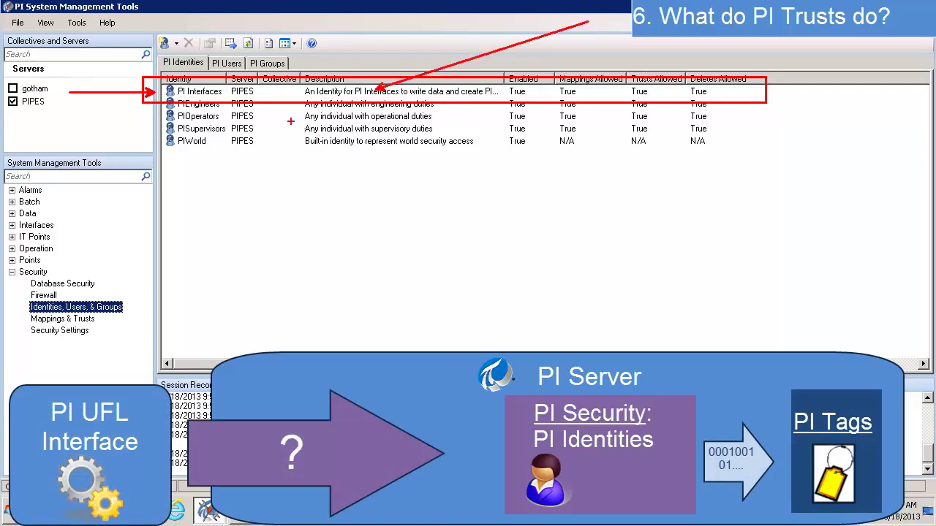
{"action": "left_click", "coordinate": [278, 95]}
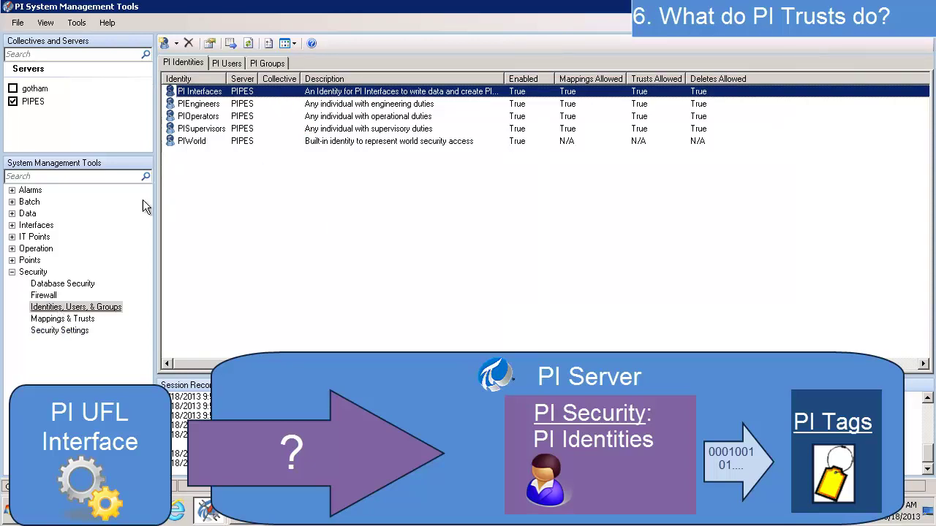
View the PIPES trusts list showing !Proxy_127! and PICoresight.
{"action": "left_click", "coordinate": [60, 320]}
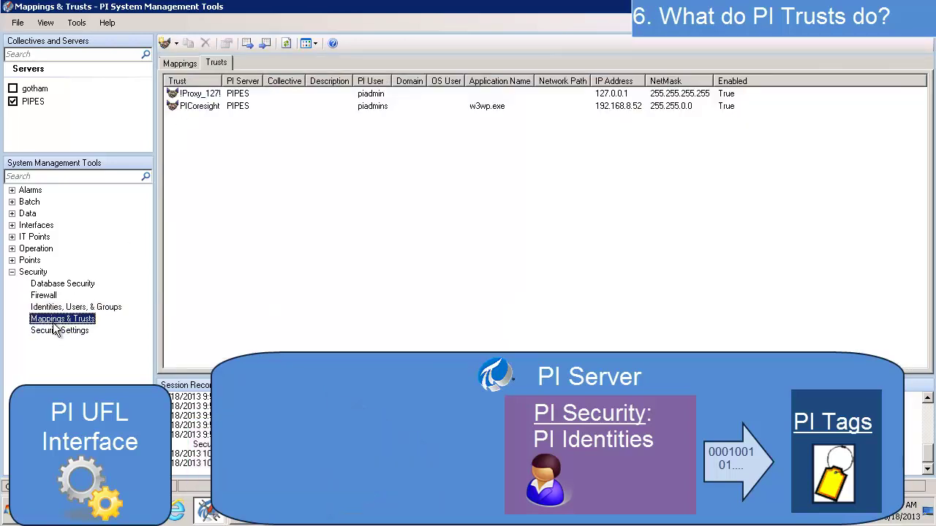
{"action": "left_click", "coordinate": [181, 63]}
{"action": "left_click", "coordinate": [217, 65]}
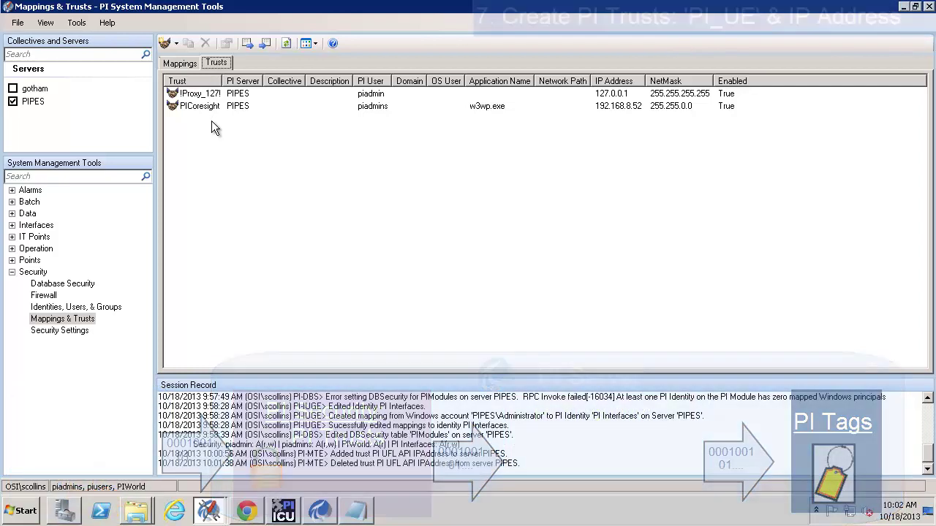
Create a new trust with the full settings form, named PI UFL PI_UE IPAddress with an interface API description.
{"action": "right_click", "coordinate": [210, 123]}
{"action": "left_click", "coordinate": [244, 129]}
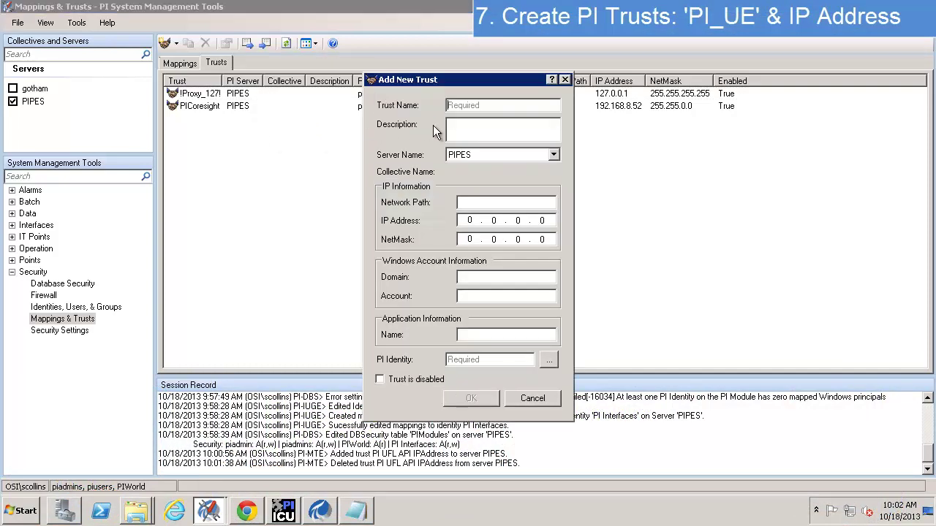
{"action": "left_click", "coordinate": [565, 79]}
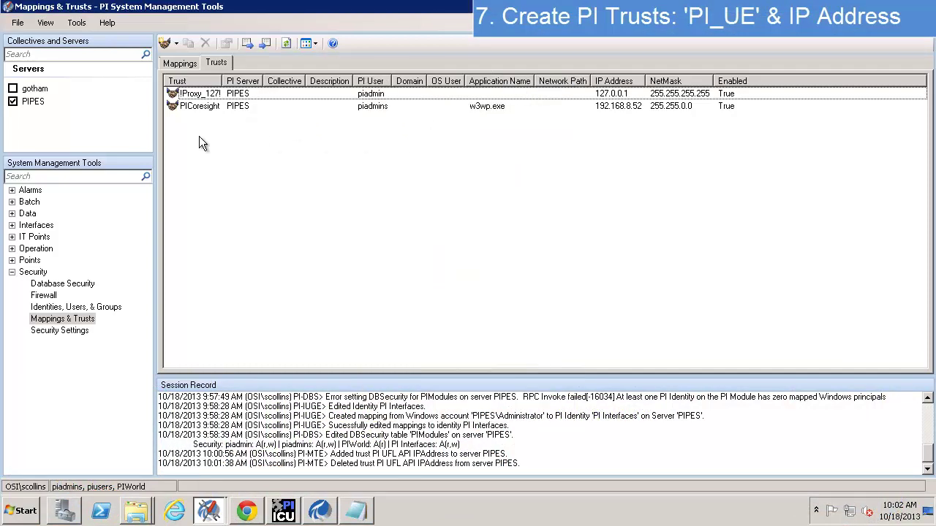
{"action": "right_click", "coordinate": [202, 129]}
{"action": "left_click", "coordinate": [175, 43]}
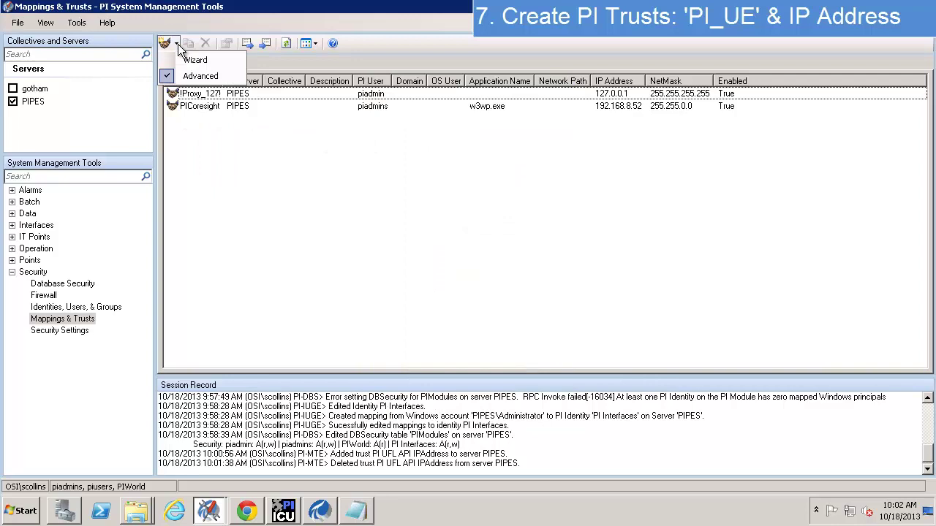
{"action": "left_click", "coordinate": [184, 77]}
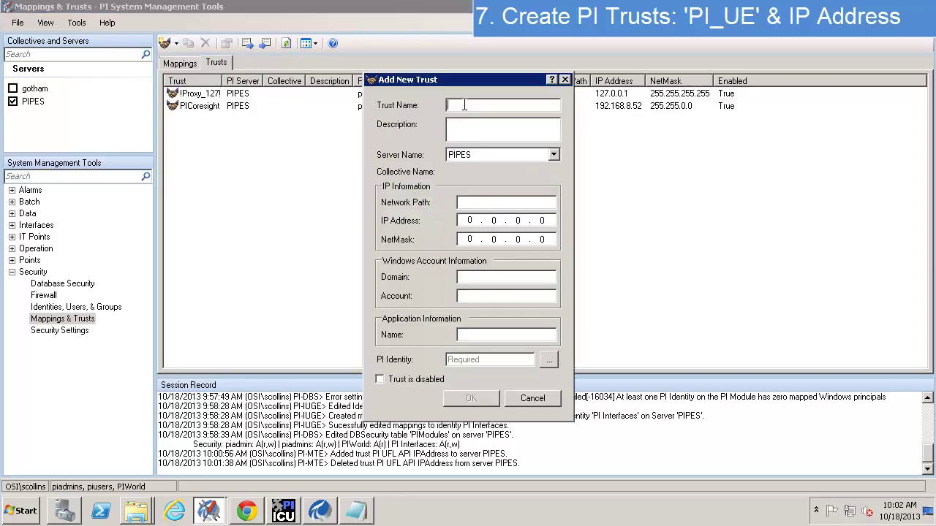
{"action": "type", "text": "PI_UE"}
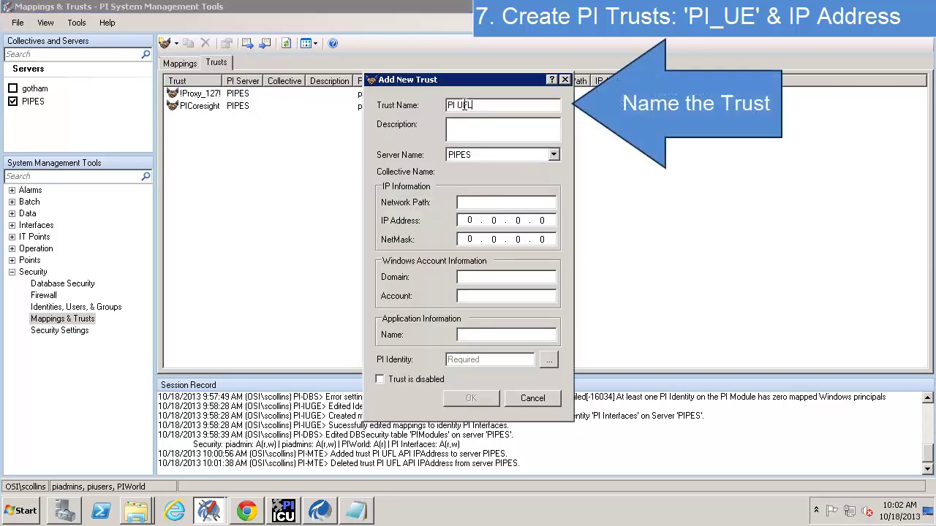
{"action": "type", "text": "PI_UE"}
{"action": "type", "text": " IPA"}
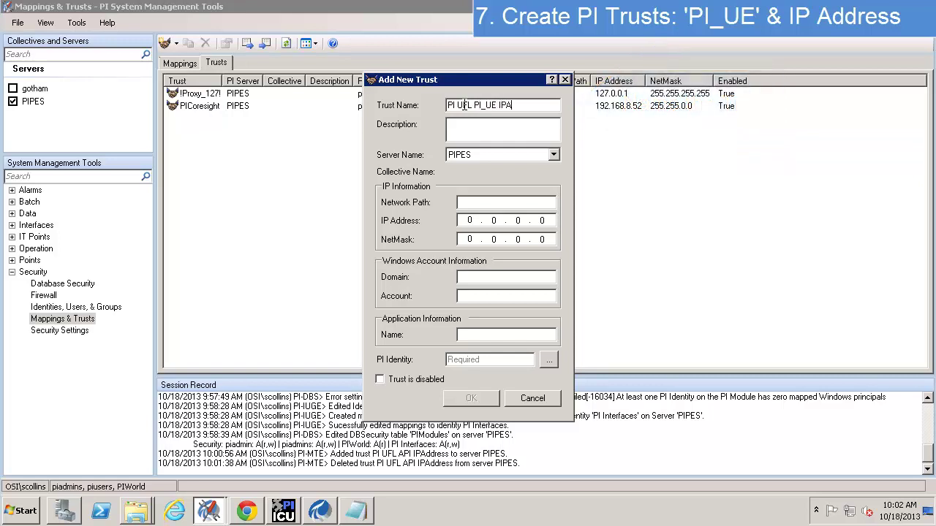
{"action": "type", "text": "ddress"}
{"action": "double_click", "coordinate": [493, 106]}
{"action": "left_click", "coordinate": [479, 128]}
{"action": "type", "text": "terfa"}
{"action": "type", "text": "API/IP"}
{"action": "type", "text": "add"}
{"action": "type", "text": "res"}
Set IP 10.32.128.84 and netmask 255.255.255.255, map to PI Interfaces, and save the trust.
{"action": "left_click", "coordinate": [470, 220]}
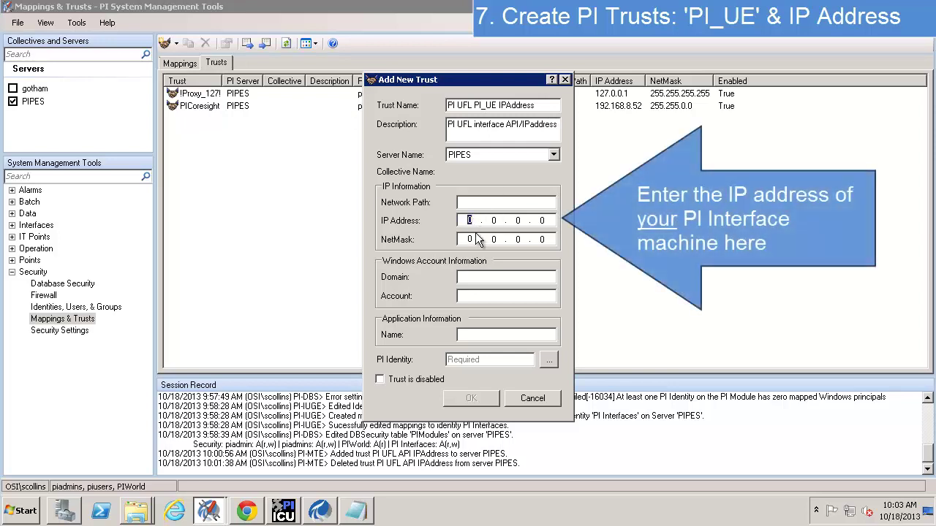
{"action": "type", "text": "10"}
{"action": "type", "text": ".3"}
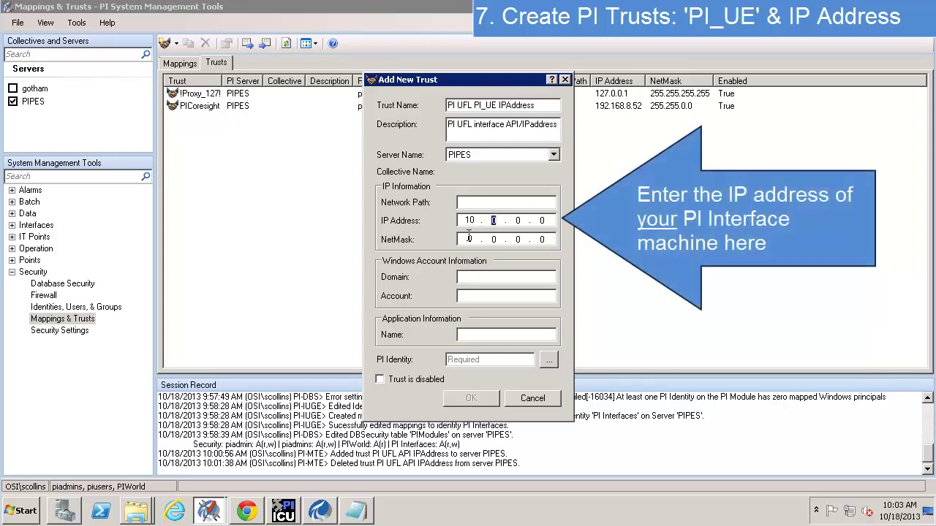
{"action": "type", "text": "2.1"}
{"action": "type", "text": "28.8"}
{"action": "type", "text": "4"}
{"action": "key", "text": "Tab"}
{"action": "type", "text": "255."}
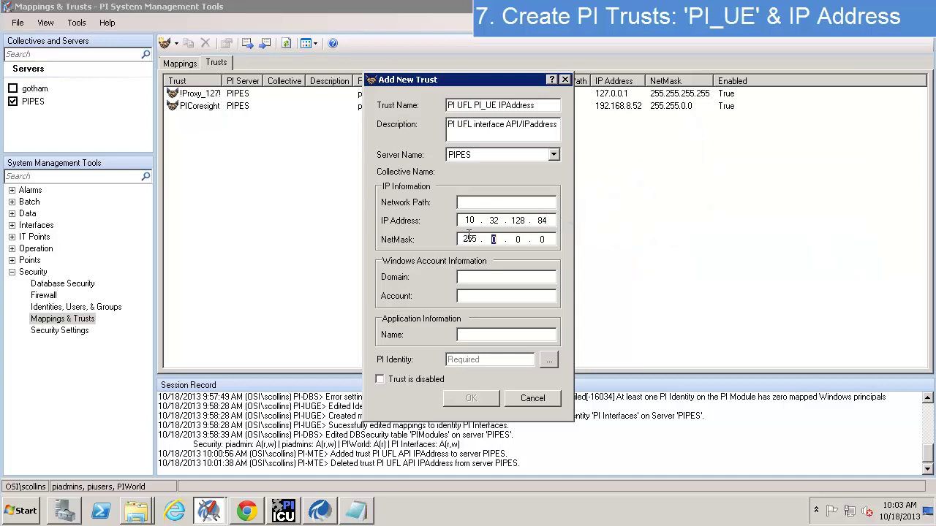
{"action": "type", "text": "255.255.255"}
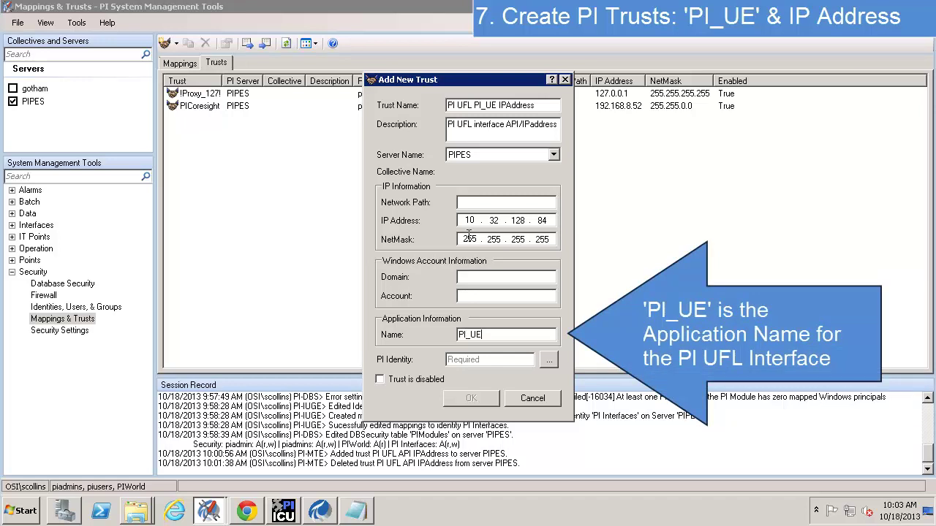
{"action": "left_click", "coordinate": [548, 359]}
{"action": "double_click", "coordinate": [351, 253]}
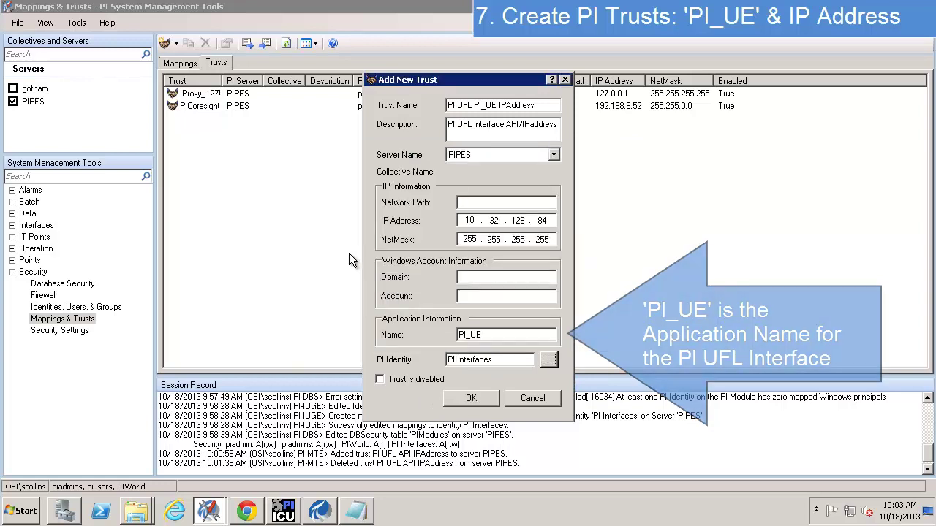
{"action": "left_click", "coordinate": [468, 401]}
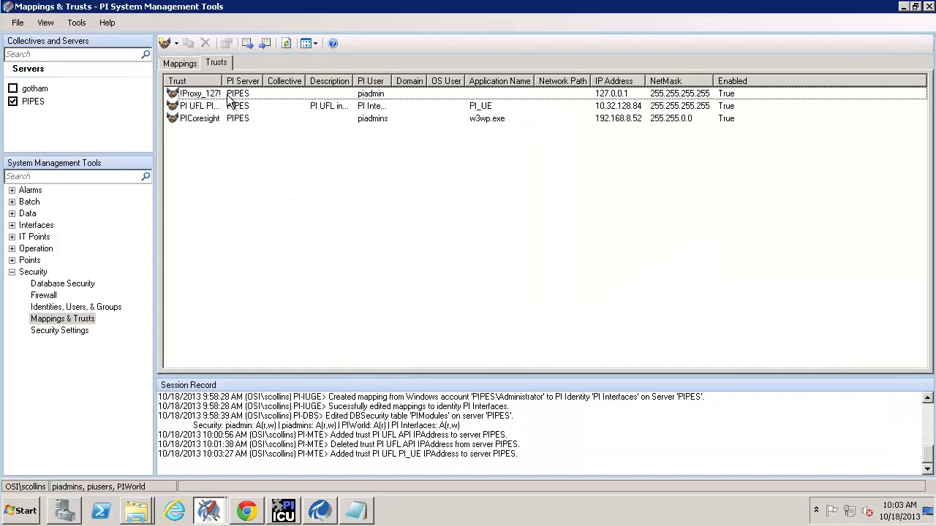
Widen the Trust column and copy the PI UFL PI_UE IPAddress trust.
{"action": "left_click_drag", "start_coordinate": [223, 80], "coordinate": [299, 77]}
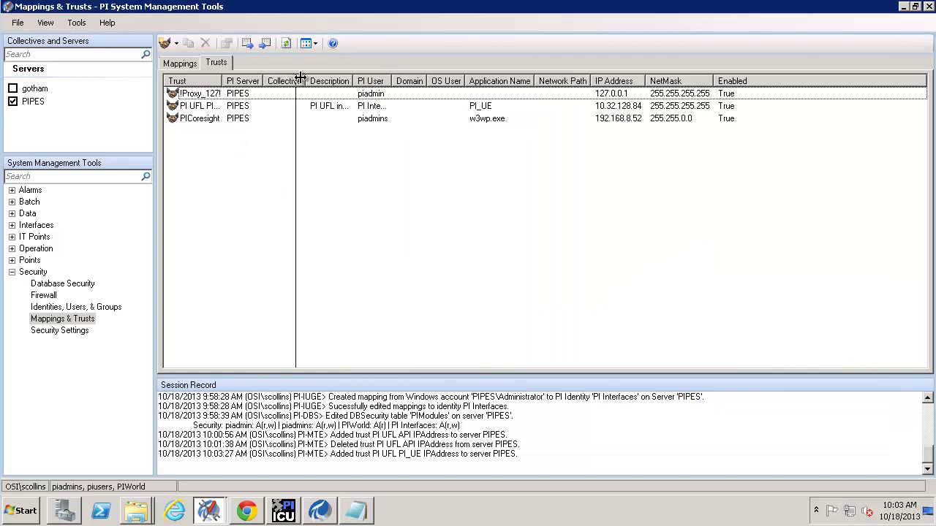
{"action": "left_click", "coordinate": [240, 106]}
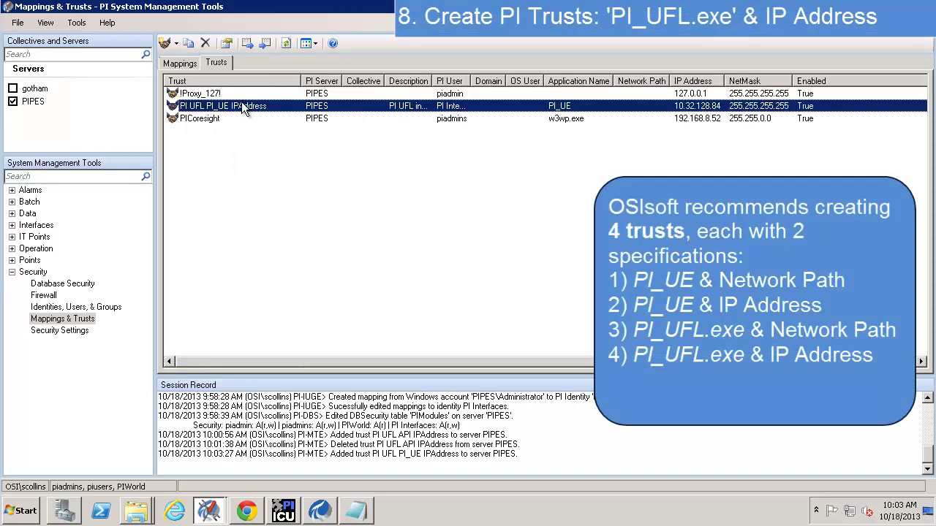
{"action": "right_click", "coordinate": [220, 135]}
{"action": "right_click", "coordinate": [222, 106]}
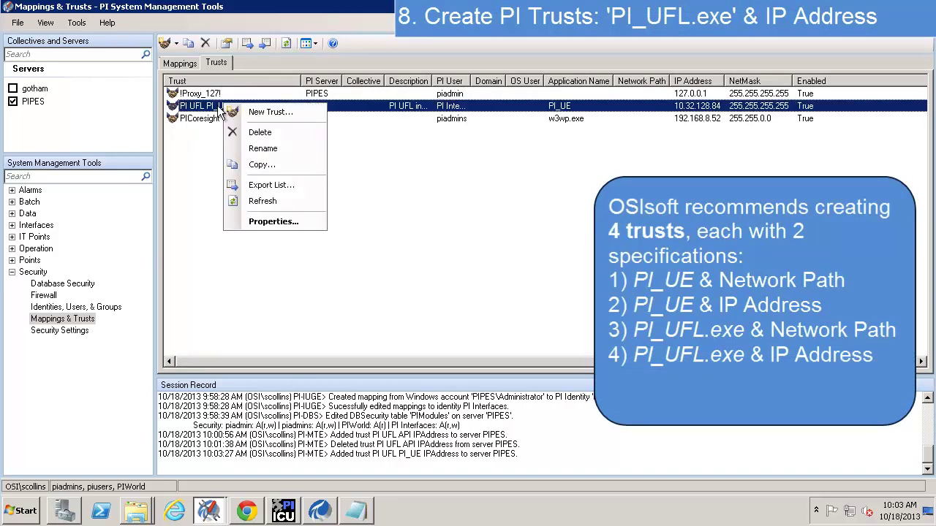
{"action": "left_click", "coordinate": [252, 165]}
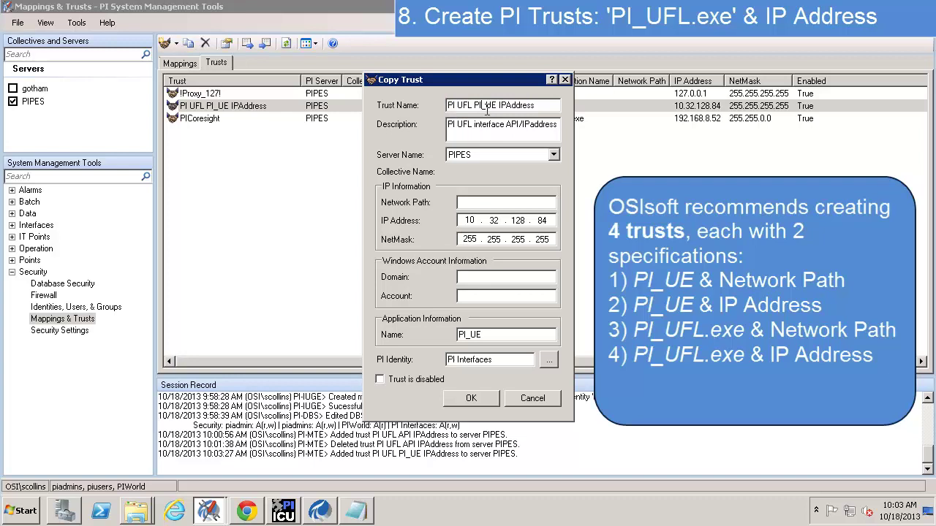
Rename the copy for PIUFL.exe, change the description to SDK, and set application PIUFL.exe.
{"action": "double_click", "coordinate": [488, 106]}
{"action": "key", "text": "Delete"}
{"action": "type", "text": "PI_UFL"}
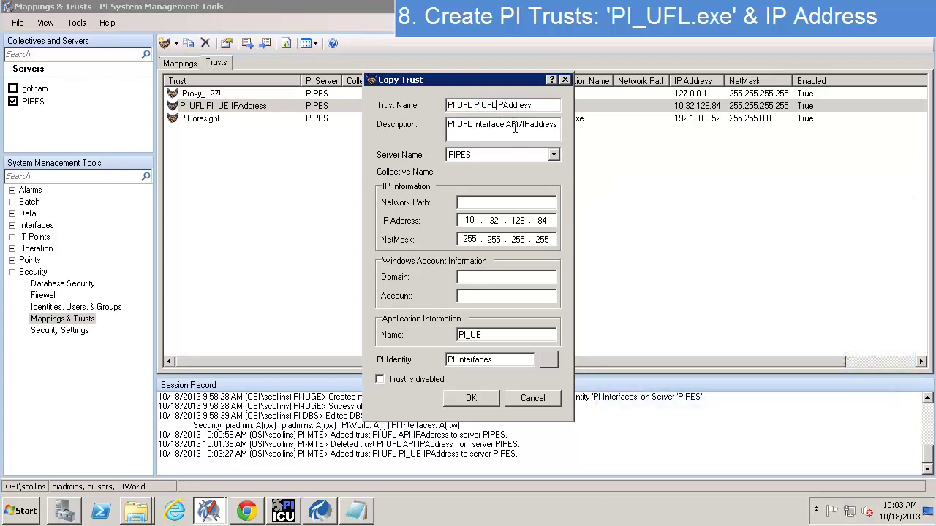
{"action": "type", "text": ".exe"}
{"action": "double_click", "coordinate": [533, 125]}
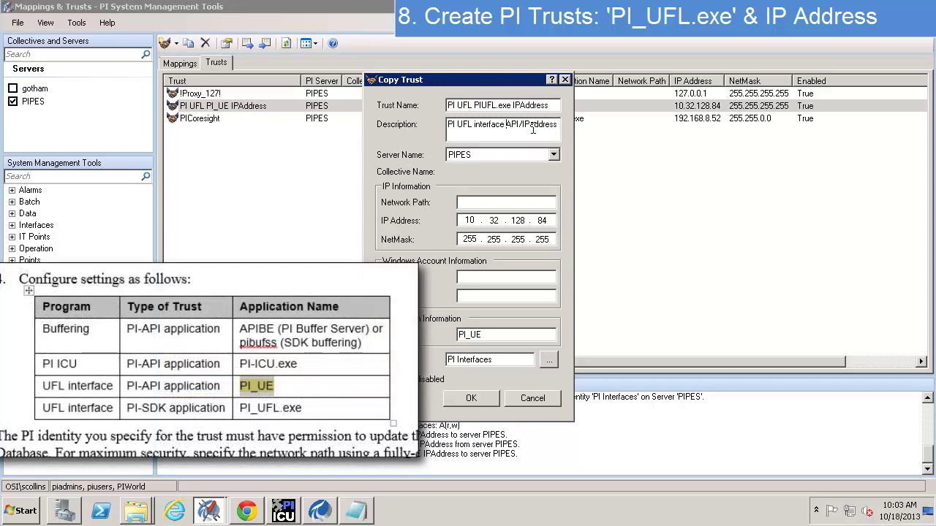
{"action": "key", "text": "Delete"}
{"action": "key", "text": "Delete"}
{"action": "key", "text": "Delete"}
{"action": "type", "text": "SDK"}
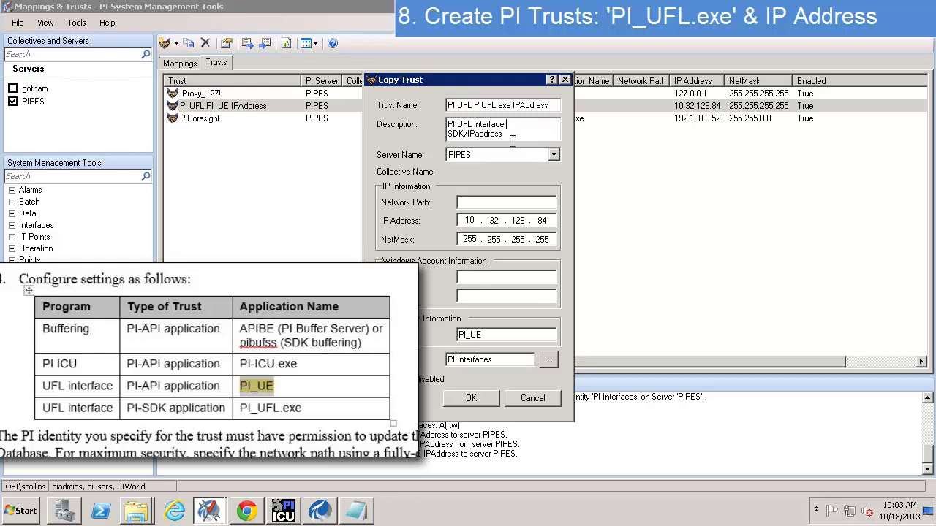
{"action": "double_click", "coordinate": [497, 335]}
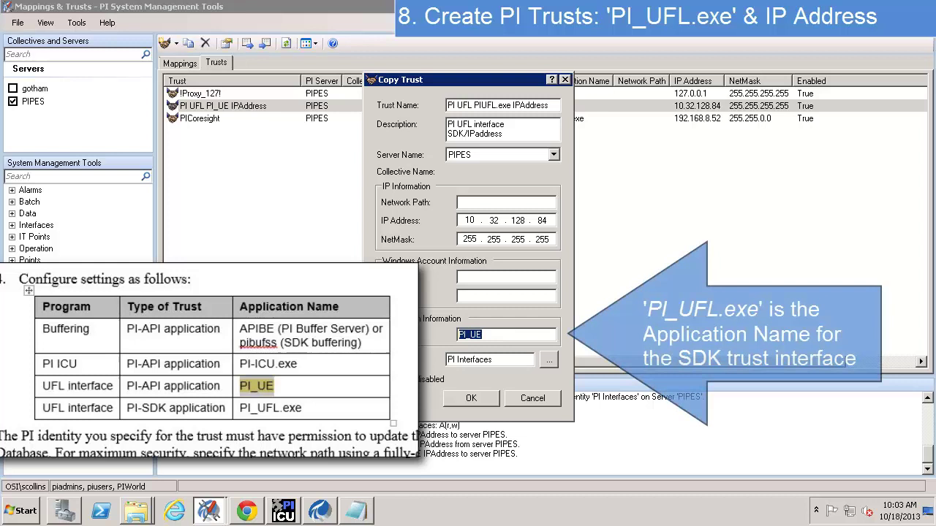
{"action": "type", "text": "PIUFL"}
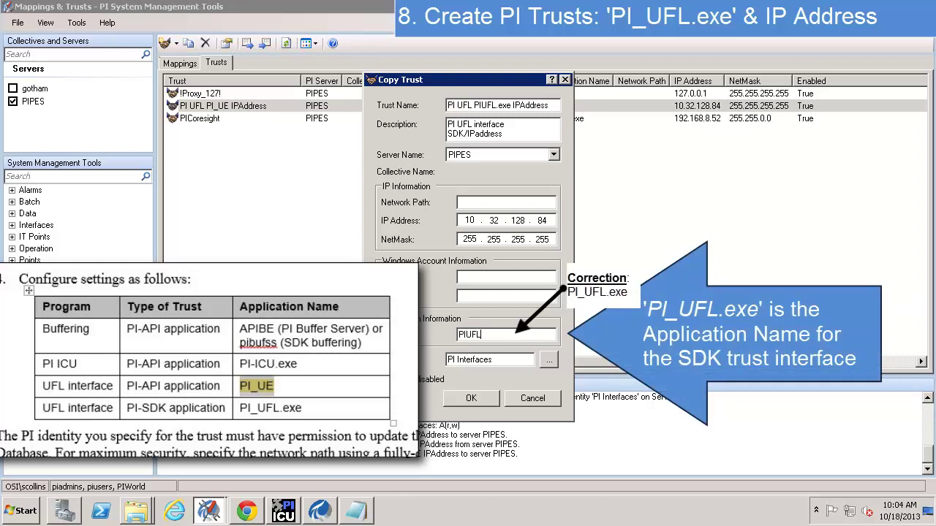
{"action": "type", "text": ".exe"}
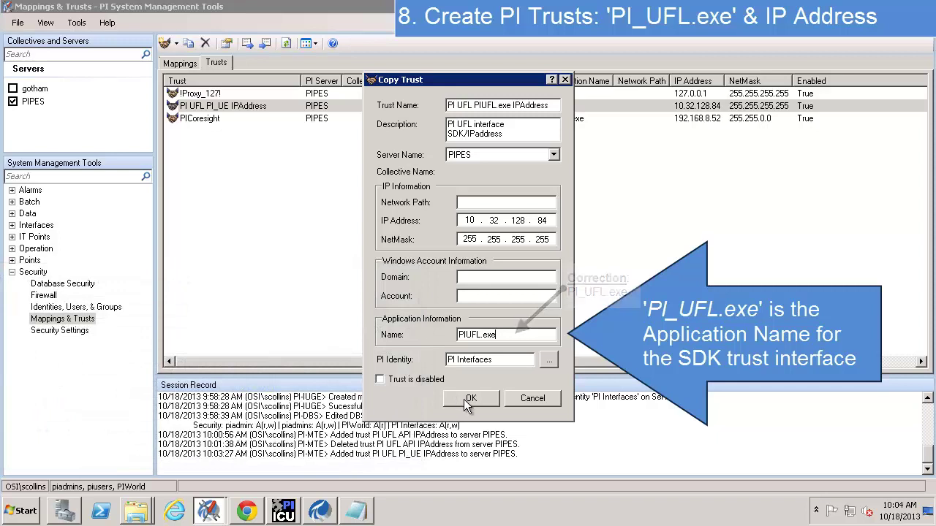
{"action": "left_click", "coordinate": [468, 399]}
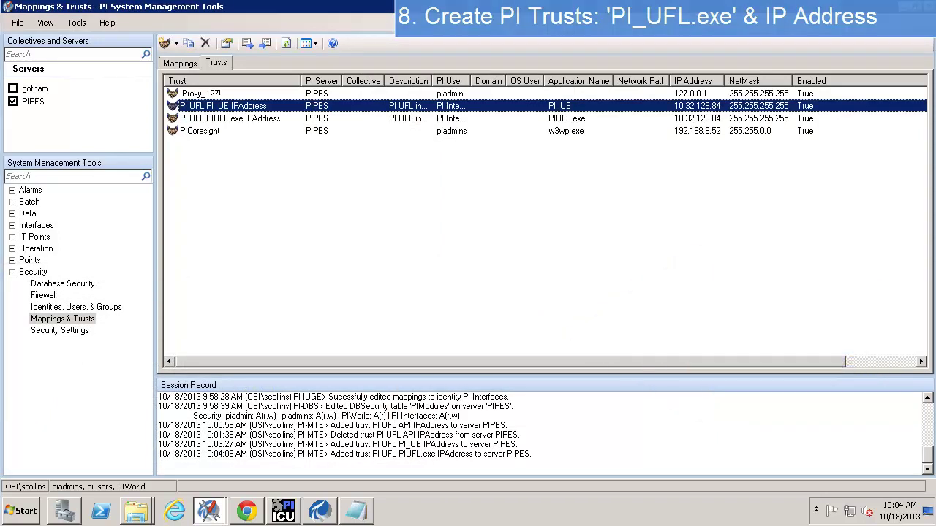
Copy the PI_UE IPAddress trust, renaming it PI UFL PI_UE Network Name with a NetworkName description.
{"action": "right_click", "coordinate": [226, 105]}
{"action": "left_click", "coordinate": [254, 168]}
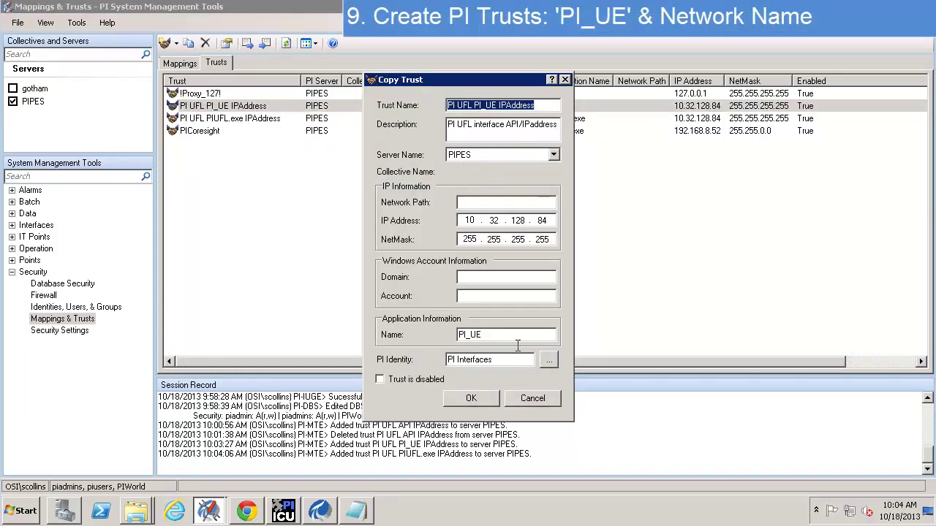
{"action": "left_click", "coordinate": [506, 118]}
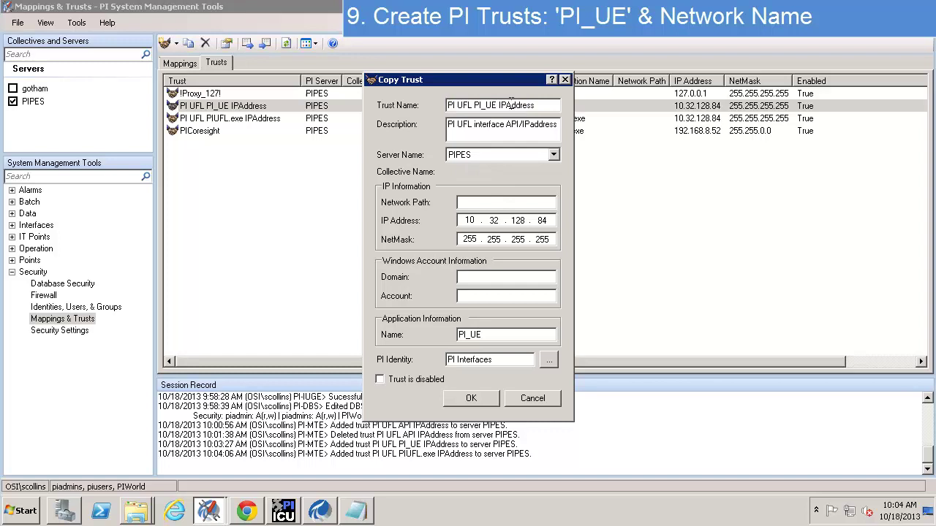
{"action": "double_click", "coordinate": [512, 105]}
{"action": "type", "text": "N"}
{"action": "type", "text": "Name"}
{"action": "key", "text": "shift+End"}
{"action": "type", "text": "NetworkN"}
{"action": "type", "text": "ame"}
{"action": "key", "text": "Tab"}
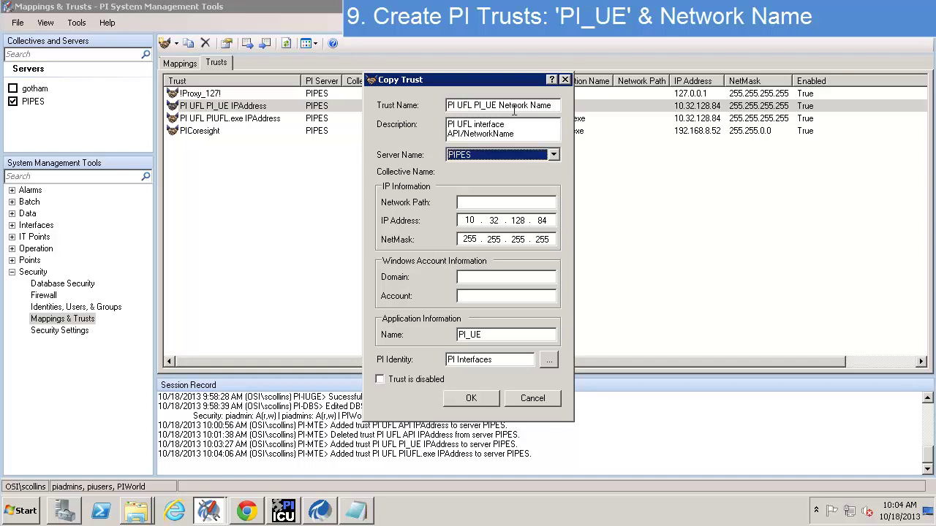
Zero the IP address and netmask, and enter network path 6430.osisoft.int.
{"action": "double_click", "coordinate": [470, 220]}
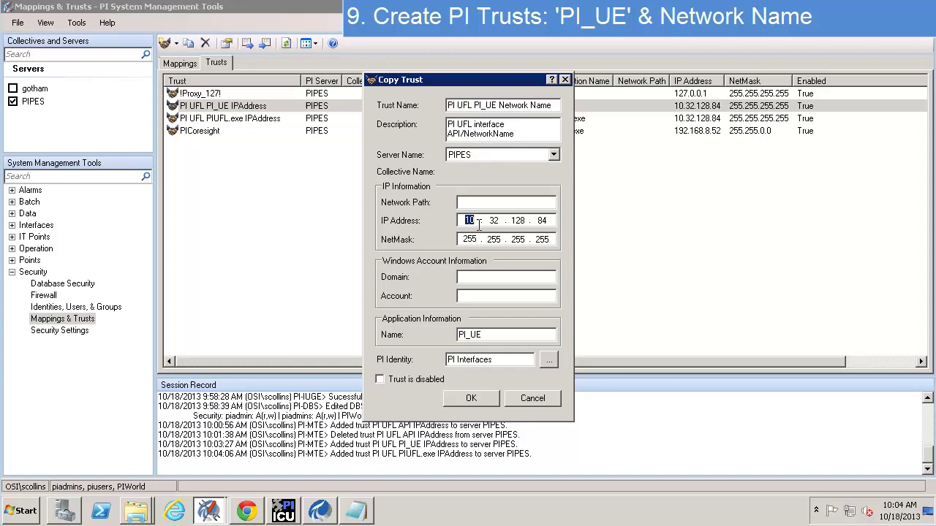
{"action": "type", "text": "0"}
{"action": "double_click", "coordinate": [493, 220]}
{"action": "type", "text": "0"}
{"action": "double_click", "coordinate": [518, 220]}
{"action": "type", "text": "0.0"}
{"action": "double_click", "coordinate": [542, 239]}
{"action": "type", "text": "0"}
{"action": "double_click", "coordinate": [511, 239]}
{"action": "type", "text": "0"}
{"action": "double_click", "coordinate": [493, 239]}
{"action": "type", "text": "0.0"}
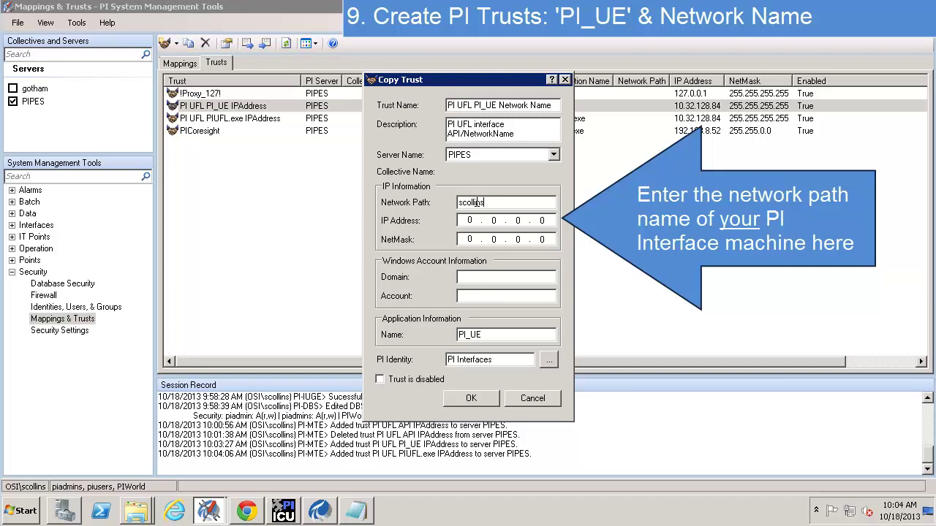
{"action": "type", "text": "6430.osisoft."}
{"action": "type", "text": "int"}
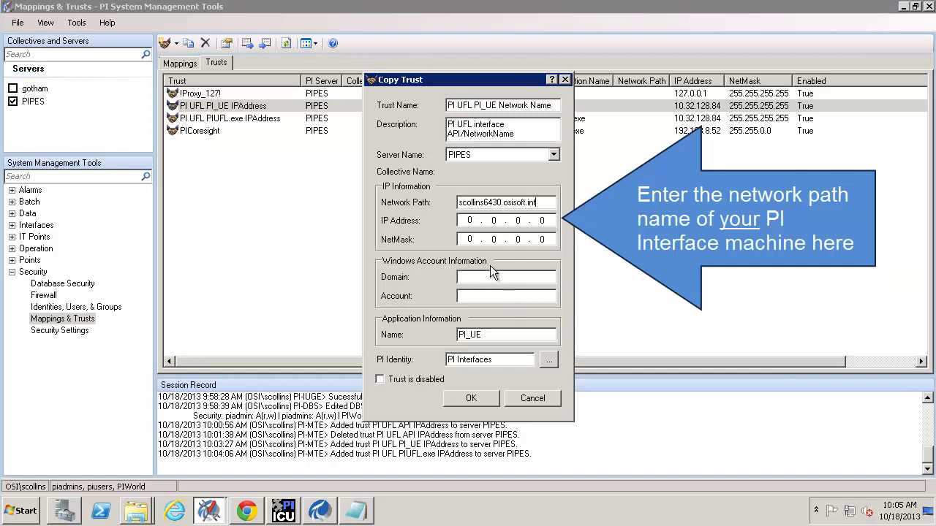
{"action": "double_click", "coordinate": [467, 335]}
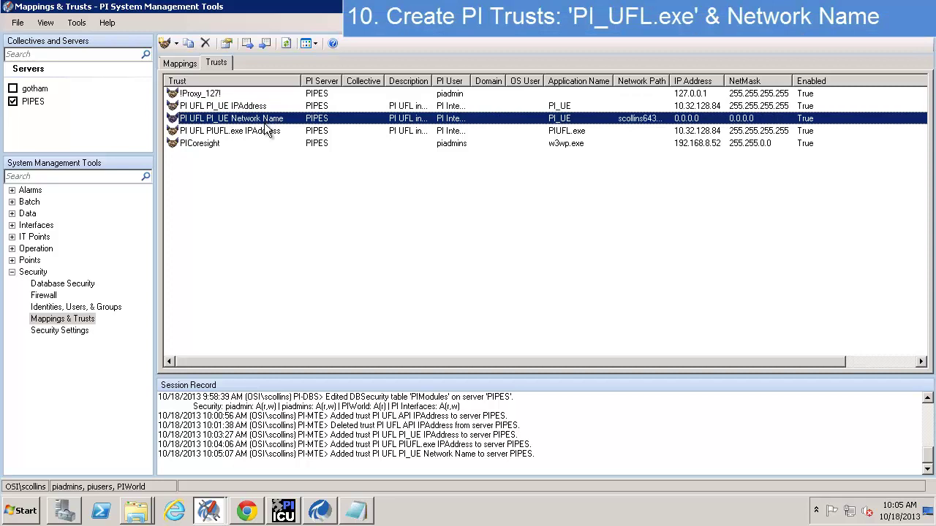
Copy the PI_UE Network Name trust as PI UFL PIUFL.exe Network Name, with SDK description and application PIUFL.exe.
{"action": "right_click", "coordinate": [265, 126]}
{"action": "left_click", "coordinate": [285, 179]}
{"action": "left_click_drag", "start_coordinate": [474, 105], "coordinate": [500, 105]}
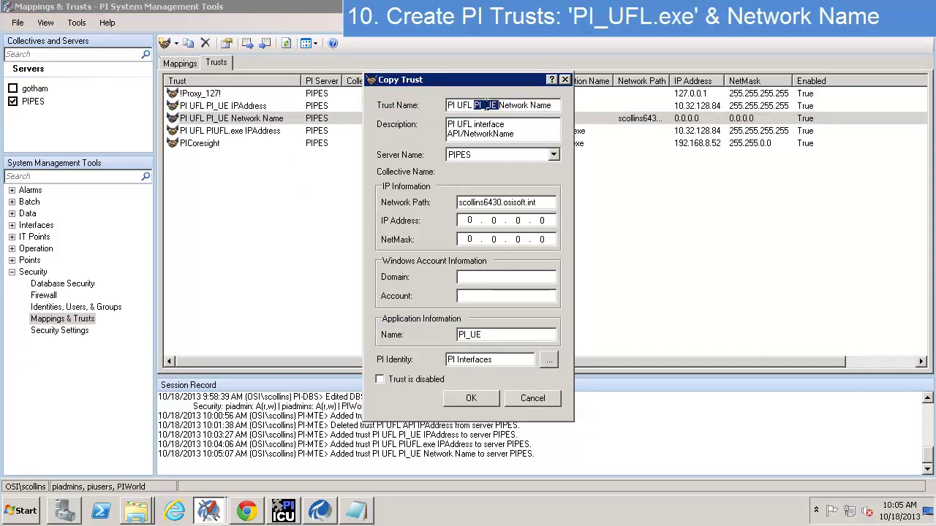
{"action": "key", "text": "Delete"}
{"action": "type", "text": "UFL."}
{"action": "type", "text": "exe"}
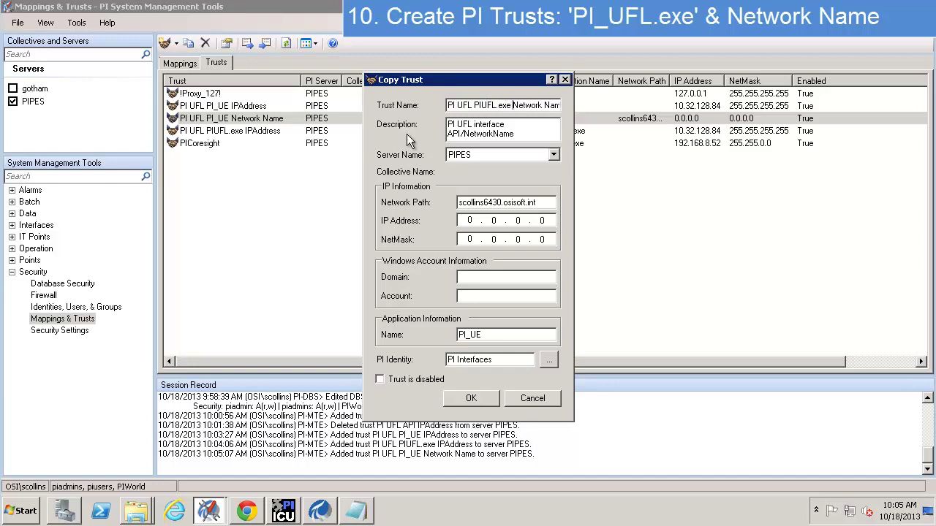
{"action": "left_click_drag", "start_coordinate": [462, 135], "coordinate": [427, 139]}
{"action": "type", "text": "SDK"}
{"action": "left_click_drag", "start_coordinate": [491, 334], "coordinate": [445, 326]}
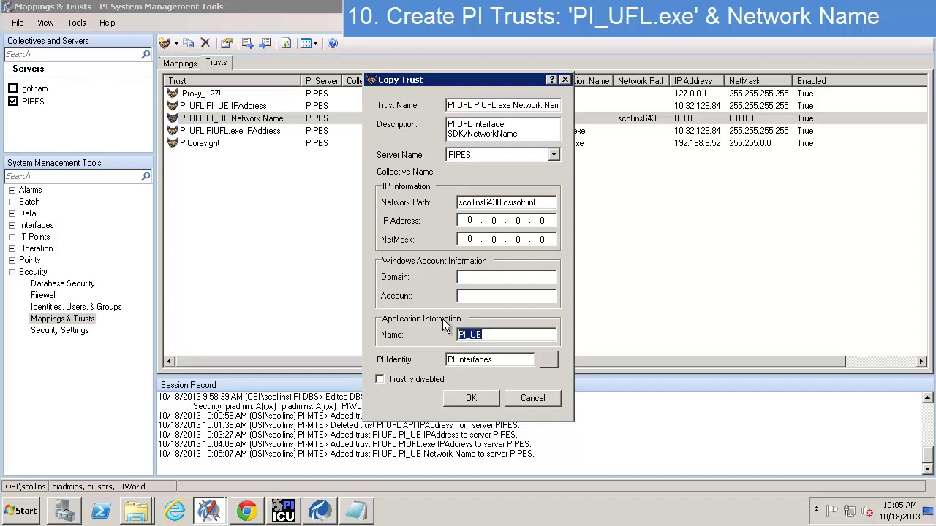
{"action": "type", "text": "PIUFL"}
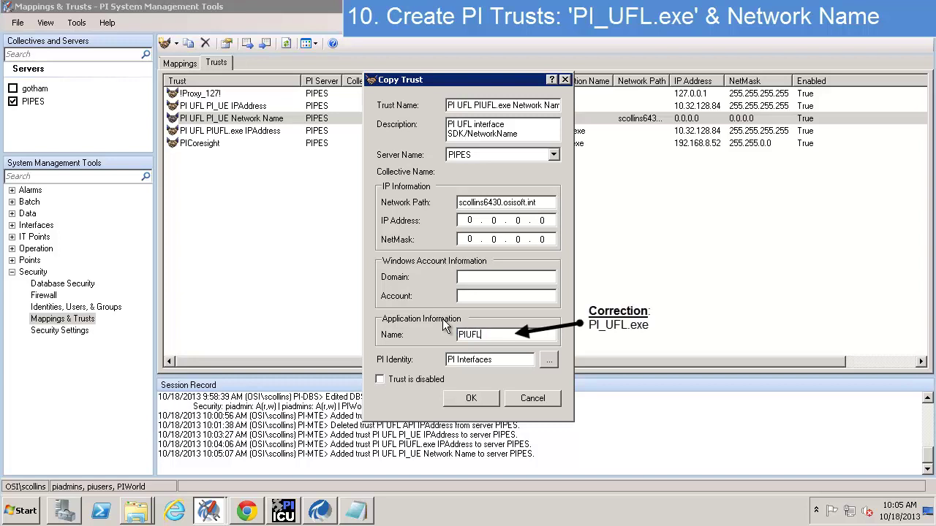
{"action": "type", "text": ".exe"}
{"action": "left_click", "coordinate": [471, 398]}
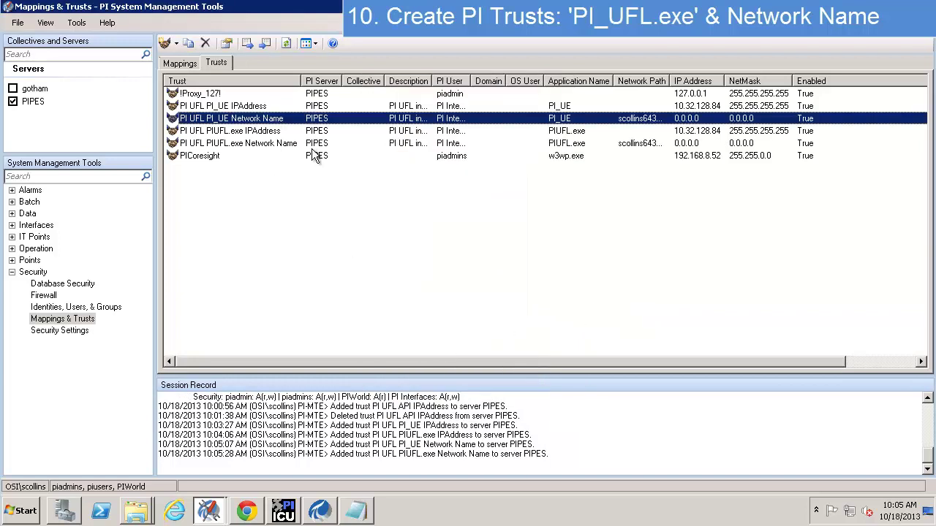
Resize and rearrange the trust list columns to review the four PI UFL trusts.
{"action": "left_click_drag", "start_coordinate": [163, 94], "coordinate": [864, 157]}
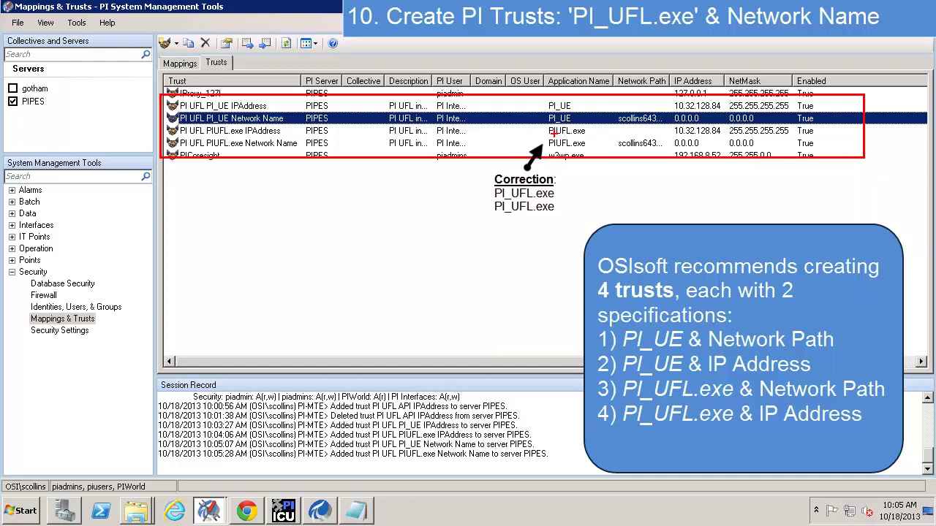
{"action": "mouse_move", "coordinate": [577, 107]}
{"action": "left_mouse_down"}
{"action": "mouse_move", "coordinate": [618, 76]}
{"action": "mouse_move", "coordinate": [617, 95]}
{"action": "left_mouse_up"}
{"action": "left_click_drag", "start_coordinate": [544, 130], "coordinate": [531, 113]}
{"action": "left_click_drag", "start_coordinate": [545, 144], "coordinate": [533, 133]}
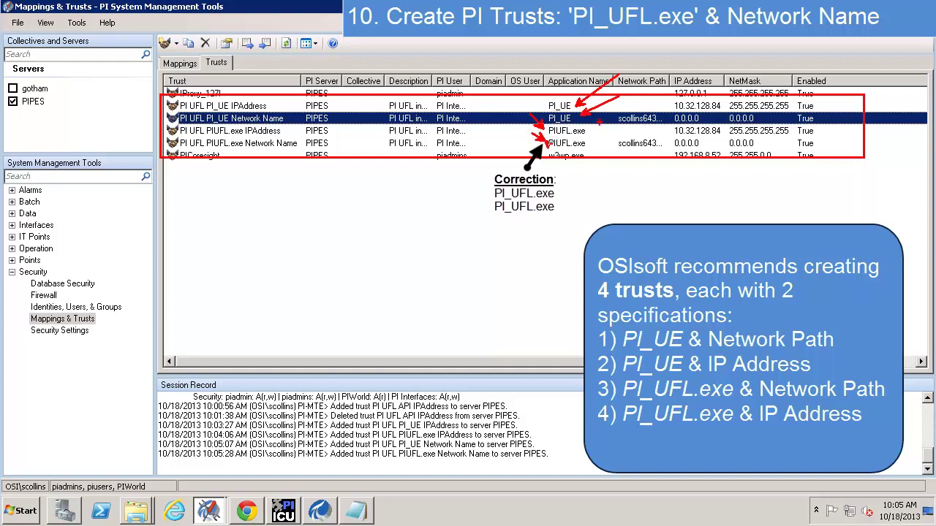
{"action": "left_click_drag", "start_coordinate": [671, 124], "coordinate": [728, 139]}
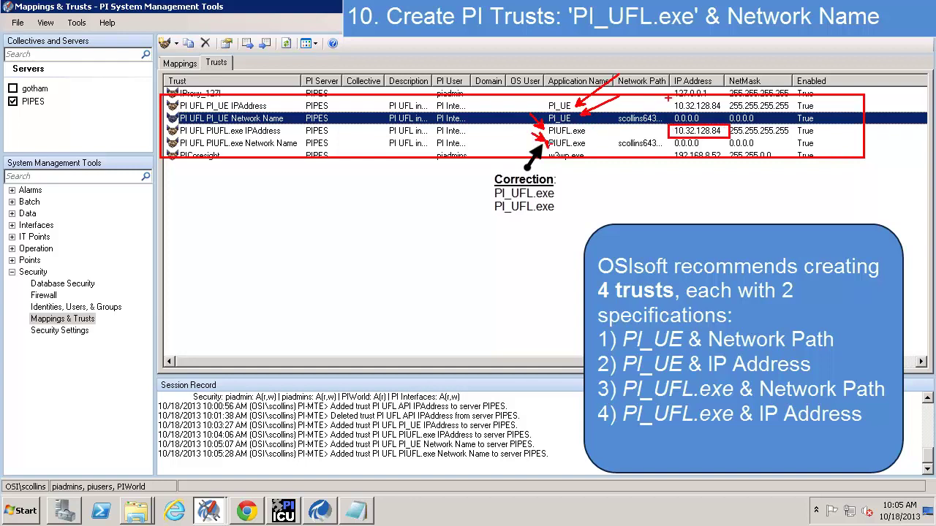
{"action": "left_click_drag", "start_coordinate": [671, 99], "coordinate": [725, 115]}
{"action": "key", "text": "Left"}
{"action": "left_click_drag", "start_coordinate": [614, 111], "coordinate": [671, 125]}
{"action": "left_click_drag", "start_coordinate": [613, 137], "coordinate": [680, 149]}
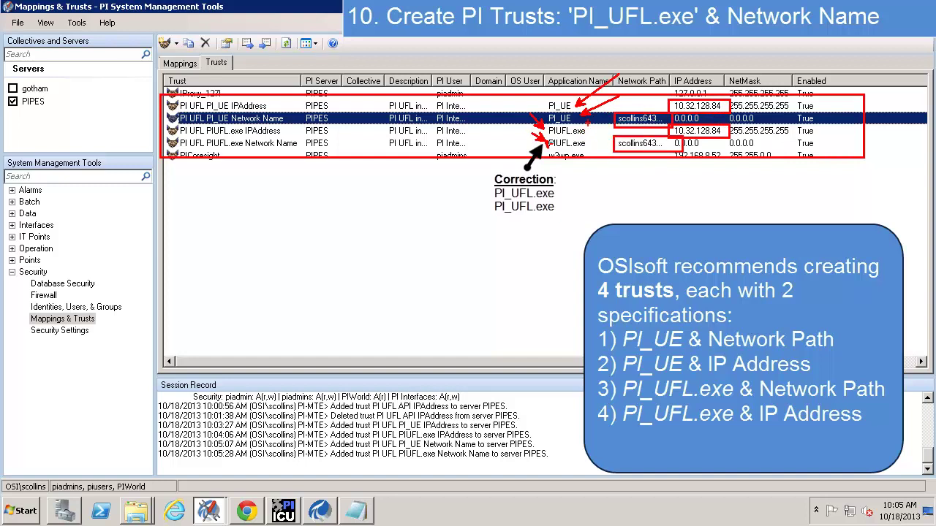
{"action": "left_click_drag", "start_coordinate": [563, 93], "coordinate": [562, 38]}
{"action": "left_click_drag", "start_coordinate": [645, 81], "coordinate": [649, 38]}
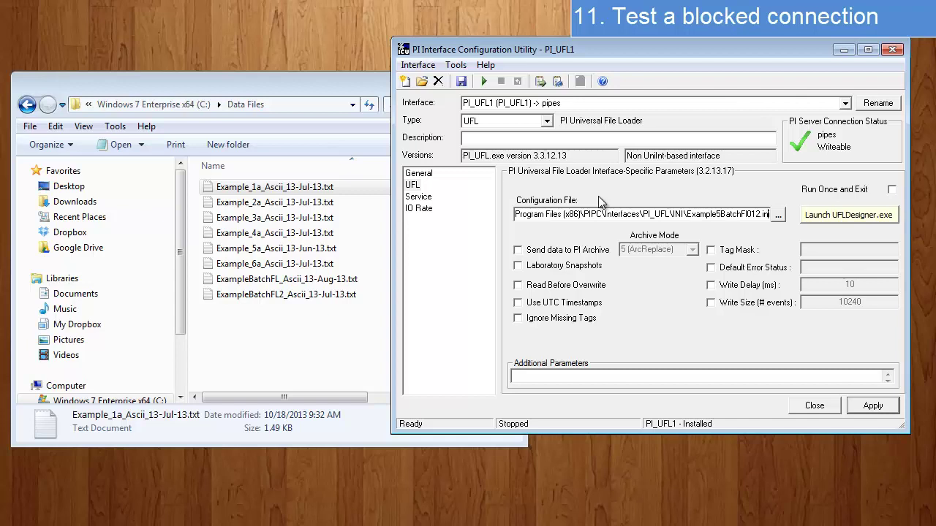
Open the pigetmsg message log and pipc.log watchlog consoles from the PI ICU toolbar.
{"action": "left_click", "coordinate": [484, 82]}
{"action": "left_click", "coordinate": [557, 82]}
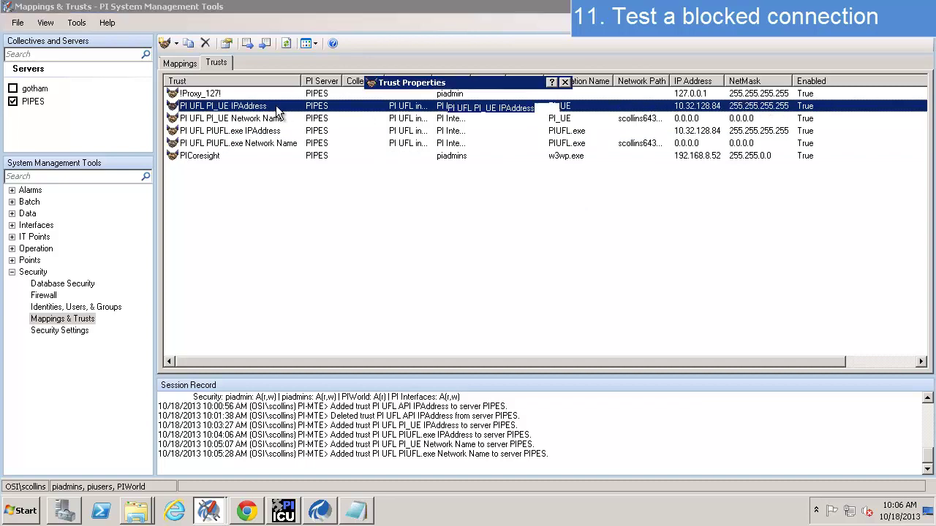
Disable the PI UFL PI_UE IPAddress and PI_UE Network Name trusts.
{"action": "left_click", "coordinate": [417, 376]}
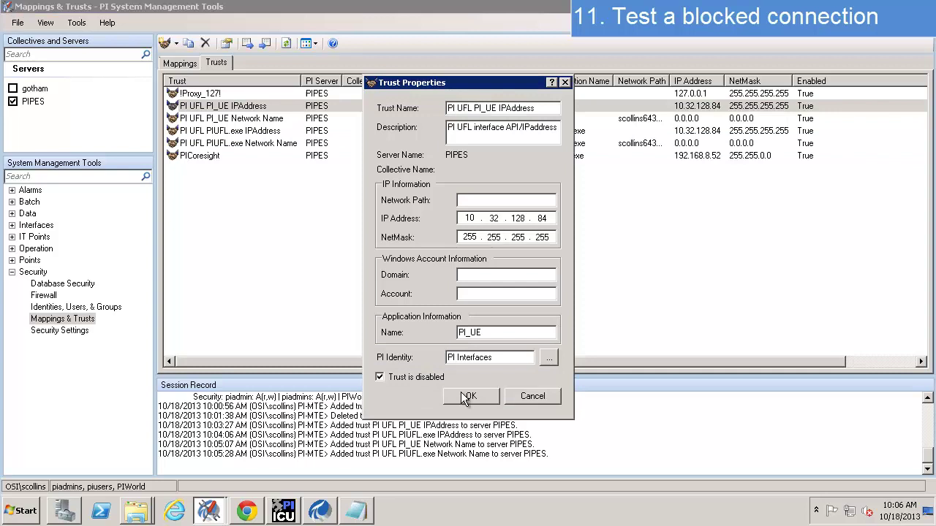
{"action": "left_click", "coordinate": [467, 394]}
{"action": "double_click", "coordinate": [214, 118]}
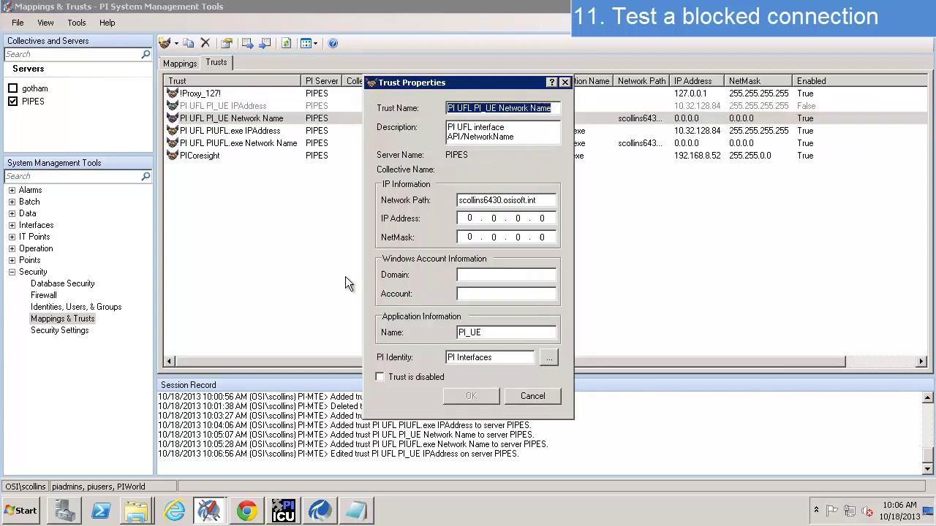
{"action": "left_click", "coordinate": [420, 376]}
{"action": "left_click", "coordinate": [468, 395]}
Disable the PI UFL PIUFL.exe IPAddress and PIUFL.exe Network Name trusts.
{"action": "double_click", "coordinate": [276, 137]}
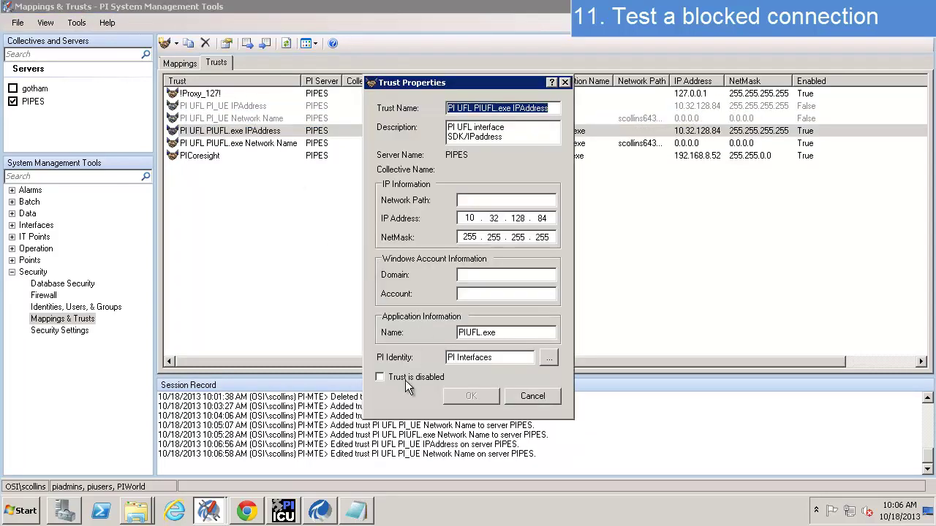
{"action": "left_click", "coordinate": [406, 377]}
{"action": "left_click", "coordinate": [472, 395]}
{"action": "double_click", "coordinate": [296, 145]}
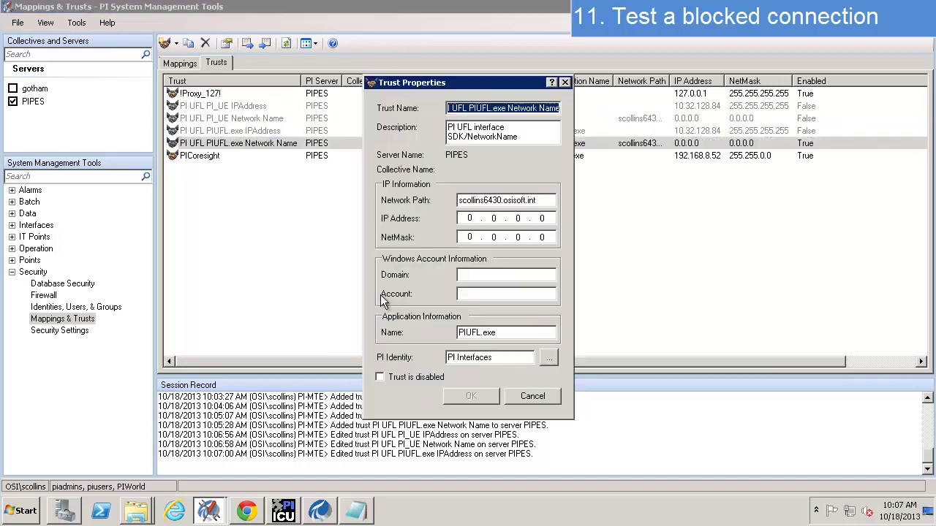
{"action": "left_click", "coordinate": [407, 378]}
{"action": "left_click", "coordinate": [471, 395]}
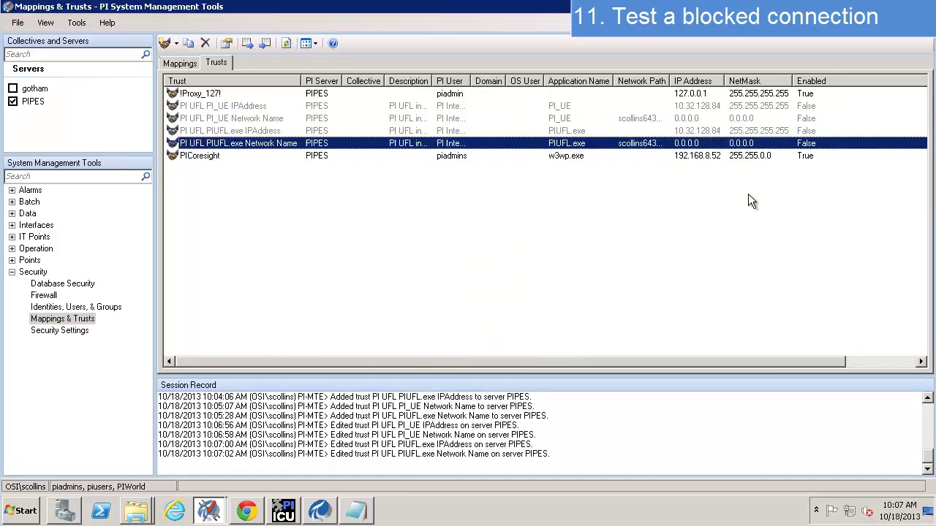
{"action": "left_click", "coordinate": [748, 156]}
{"action": "left_click", "coordinate": [563, 130]}
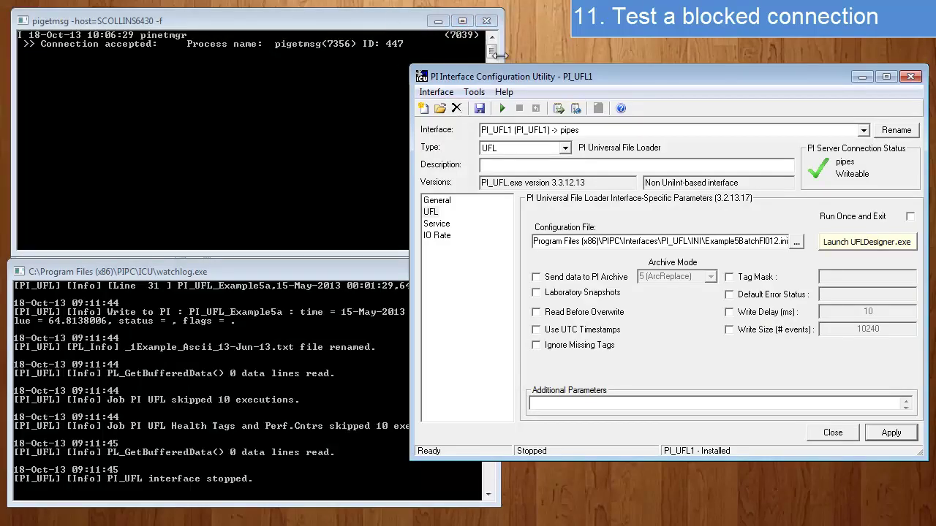
Replace the old consoles with fresh message and log consoles, arrange windows, and start PI_UFL1.
{"action": "left_click", "coordinate": [484, 22]}
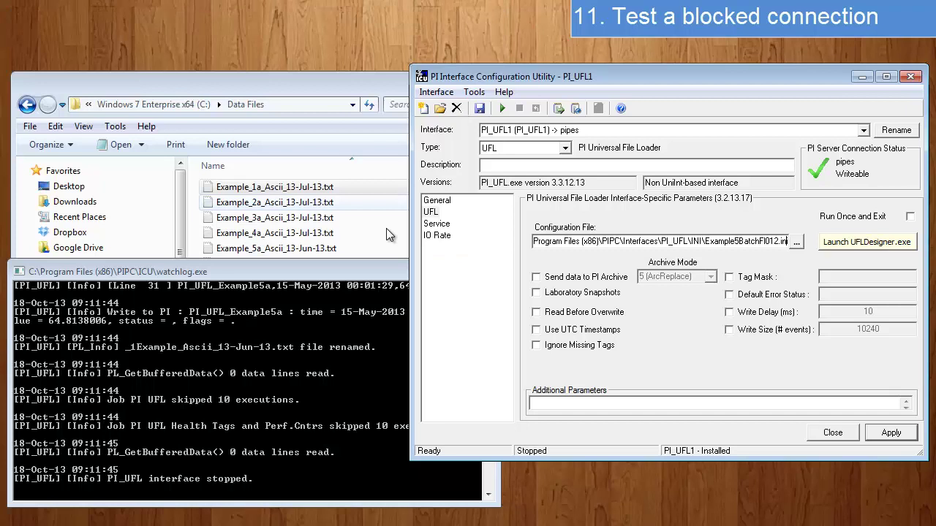
{"action": "left_click_drag", "start_coordinate": [556, 82], "coordinate": [484, 65]}
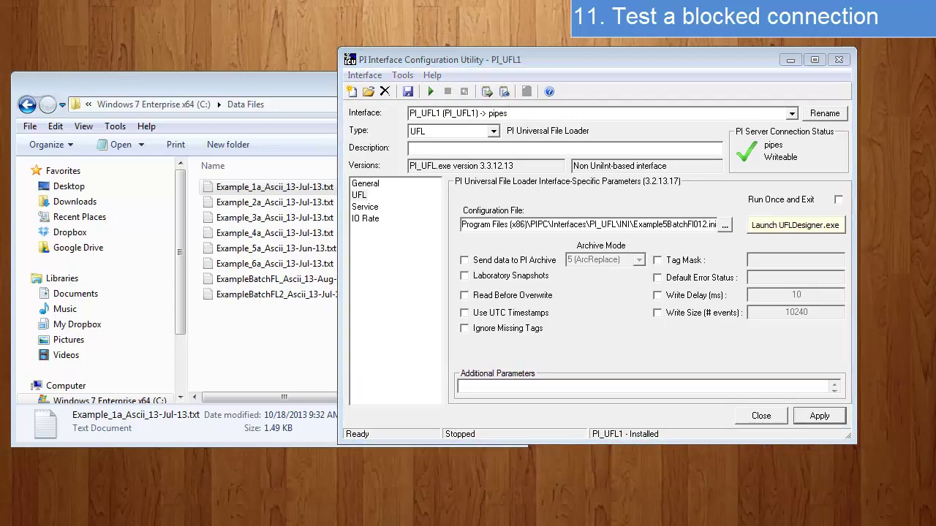
{"action": "left_click_drag", "start_coordinate": [340, 58], "coordinate": [182, 19]}
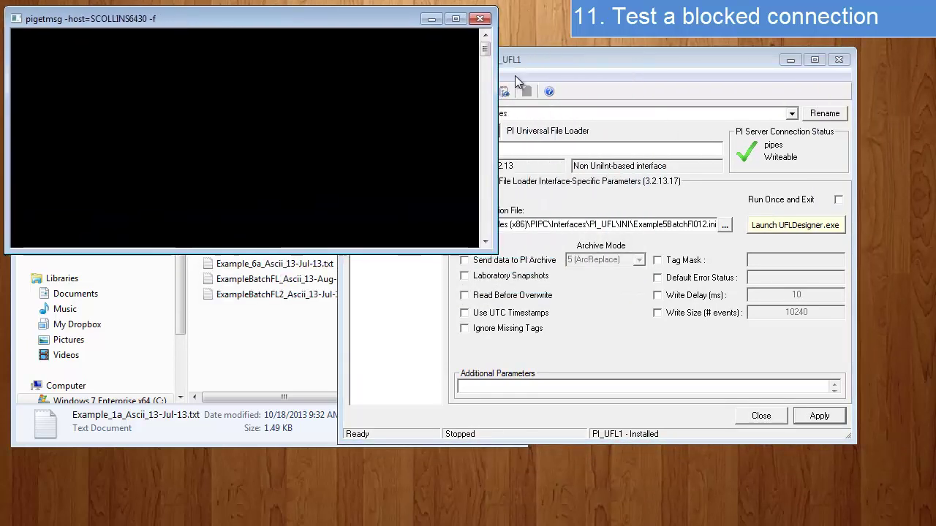
{"action": "left_click_drag", "start_coordinate": [366, 212], "coordinate": [366, 277]}
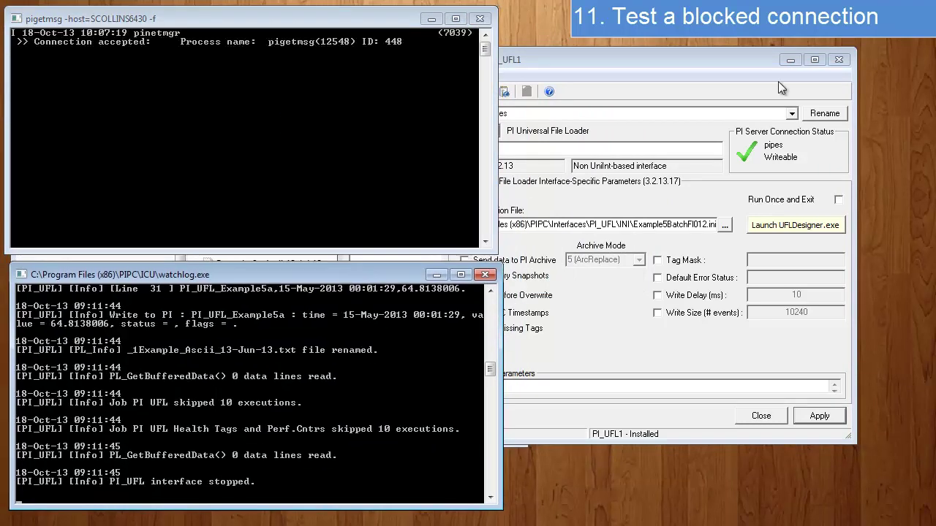
{"action": "left_click", "coordinate": [687, 56]}
{"action": "left_click_drag", "start_coordinate": [687, 55], "coordinate": [749, 51]}
{"action": "left_click", "coordinate": [492, 87]}
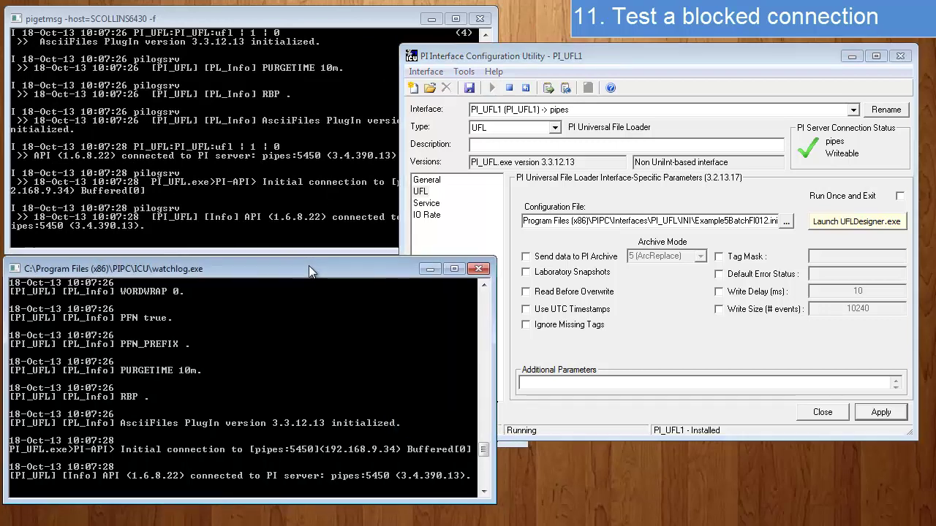
{"action": "left_click", "coordinate": [317, 265]}
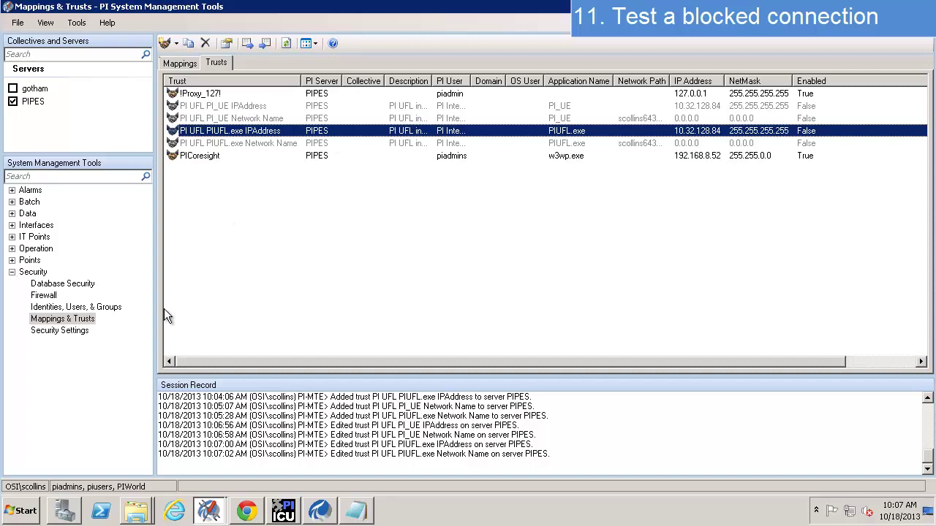
Retrieve recent Message Logs entries and inspect the PI_UE 'No Trust established' pinetmgr message.
{"action": "left_click", "coordinate": [12, 213]}
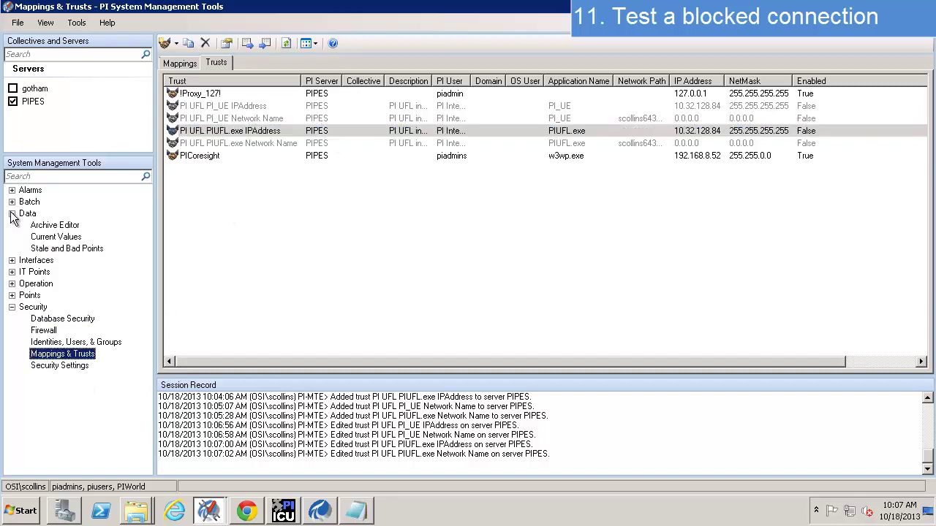
{"action": "left_click", "coordinate": [12, 284]}
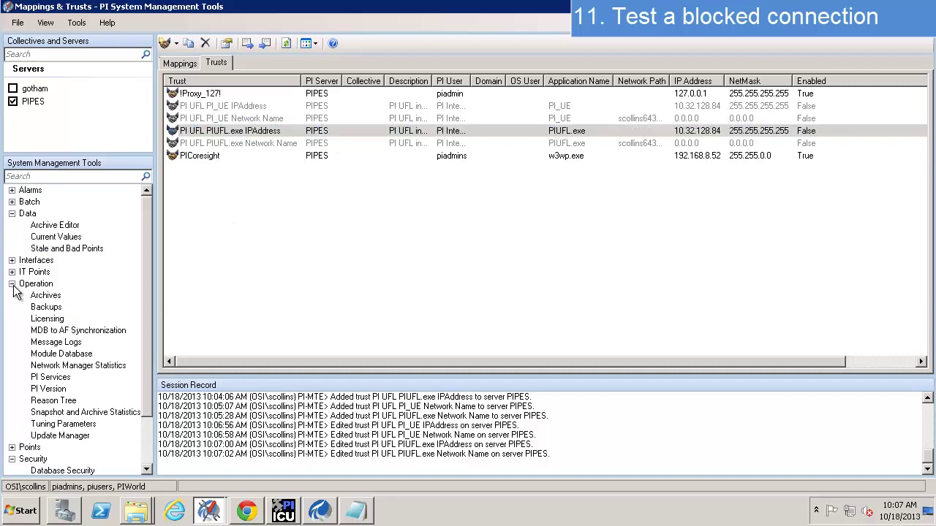
{"action": "left_click", "coordinate": [58, 342]}
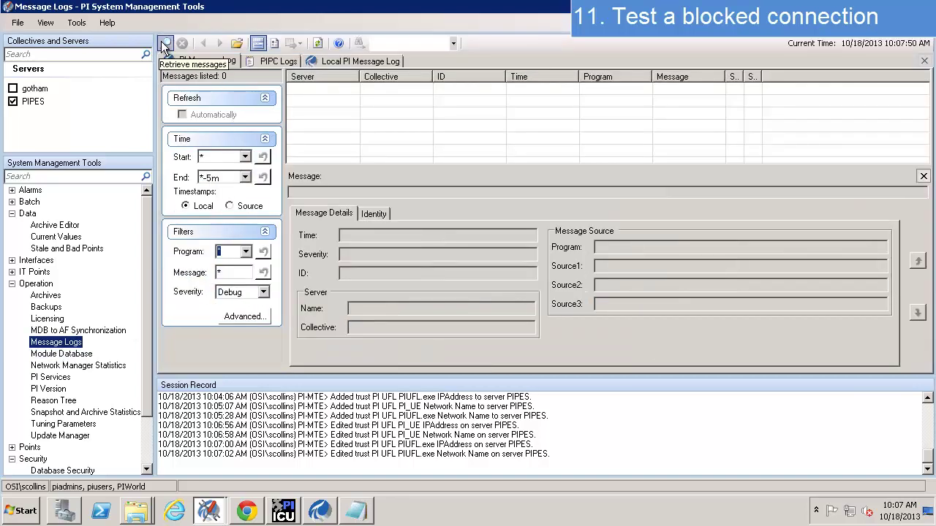
{"action": "left_click", "coordinate": [165, 43]}
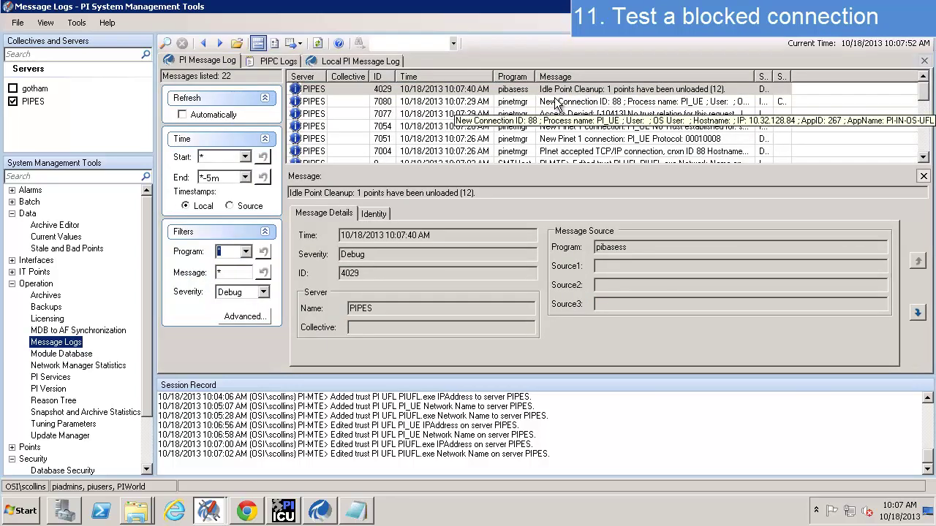
{"action": "left_click", "coordinate": [555, 102]}
{"action": "left_click", "coordinate": [562, 115]}
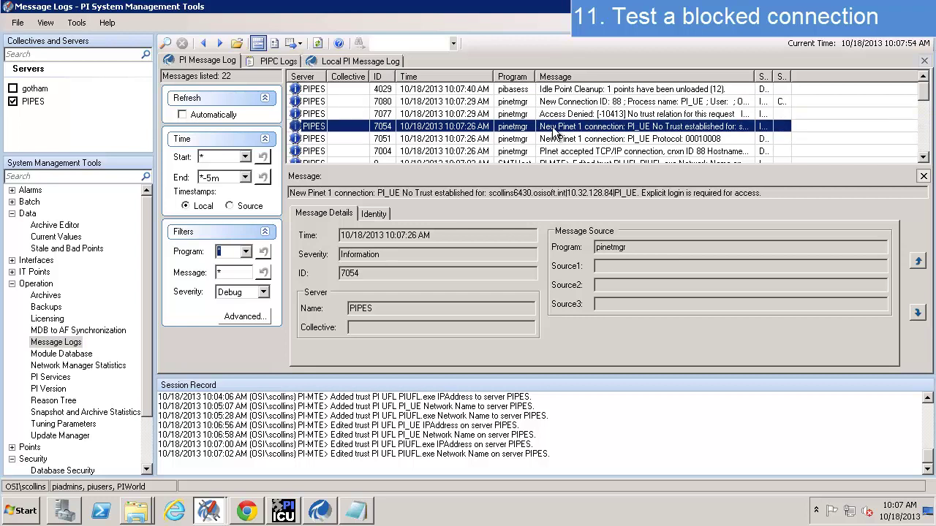
{"action": "left_click", "coordinate": [548, 139]}
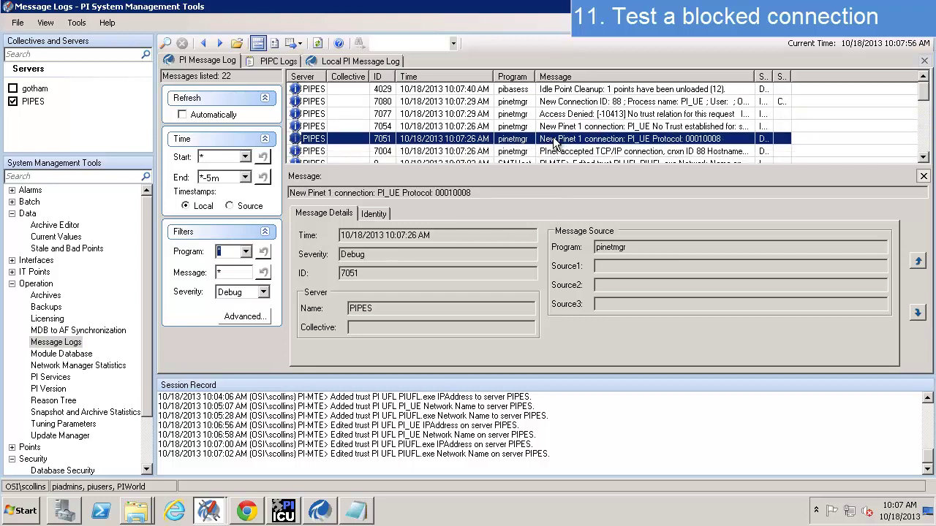
{"action": "left_click", "coordinate": [556, 127]}
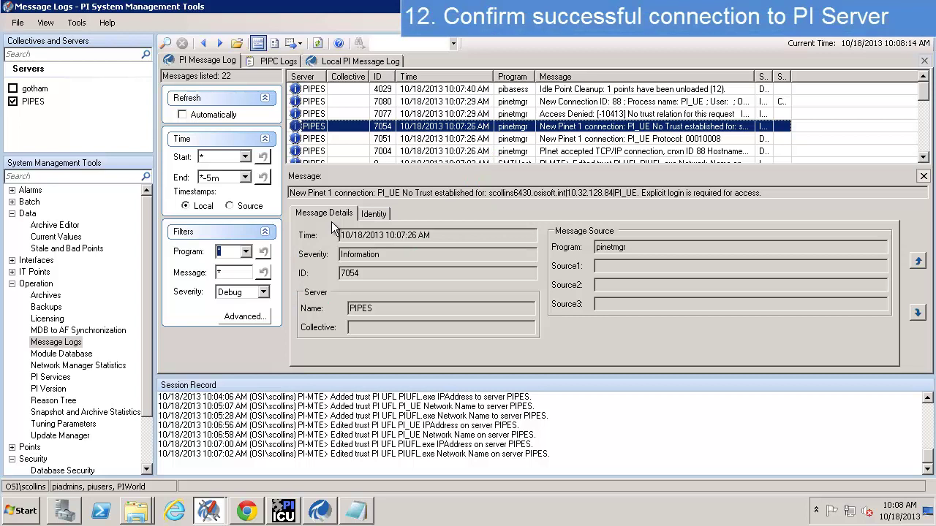
Re-enable the PI_UE and PIUFL.exe IPAddress and Network Name trusts in the trust list.
{"action": "left_click", "coordinate": [12, 285]}
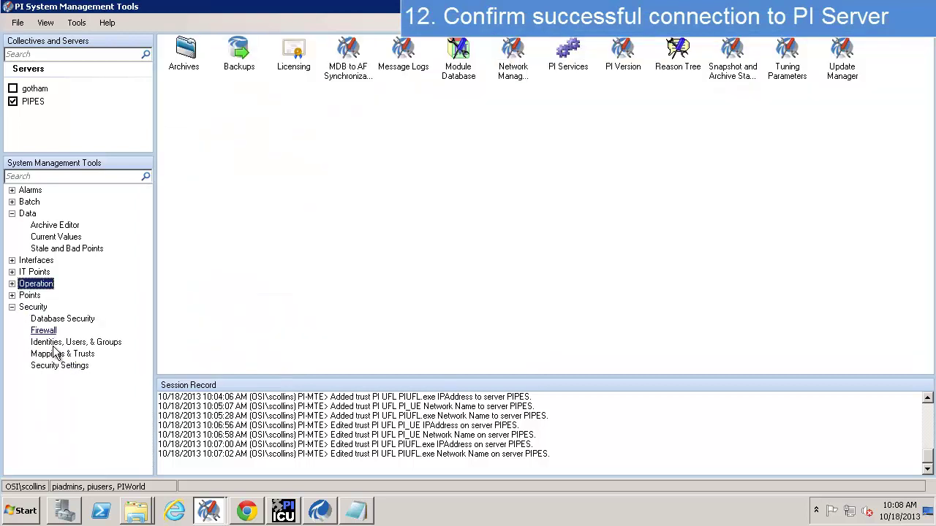
{"action": "left_click", "coordinate": [62, 354]}
{"action": "double_click", "coordinate": [228, 105]}
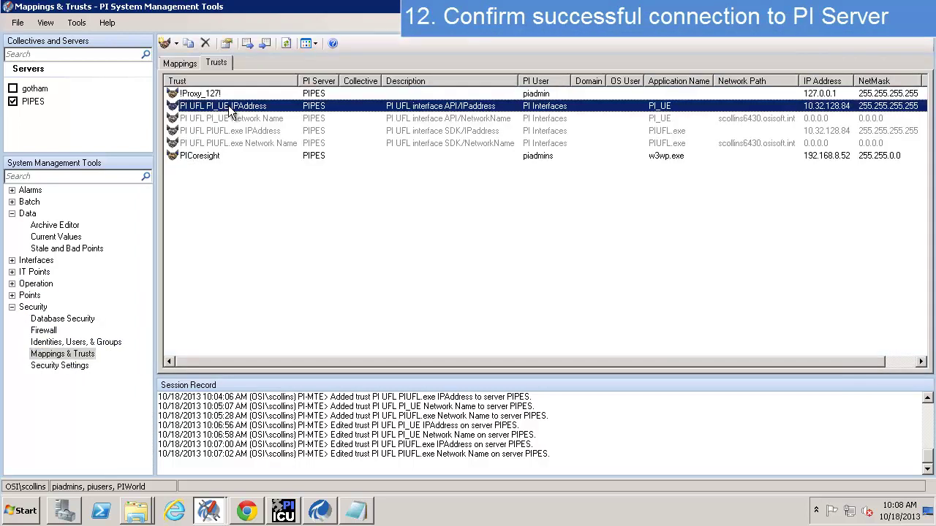
{"action": "key", "text": "Return"}
{"action": "double_click", "coordinate": [249, 118]}
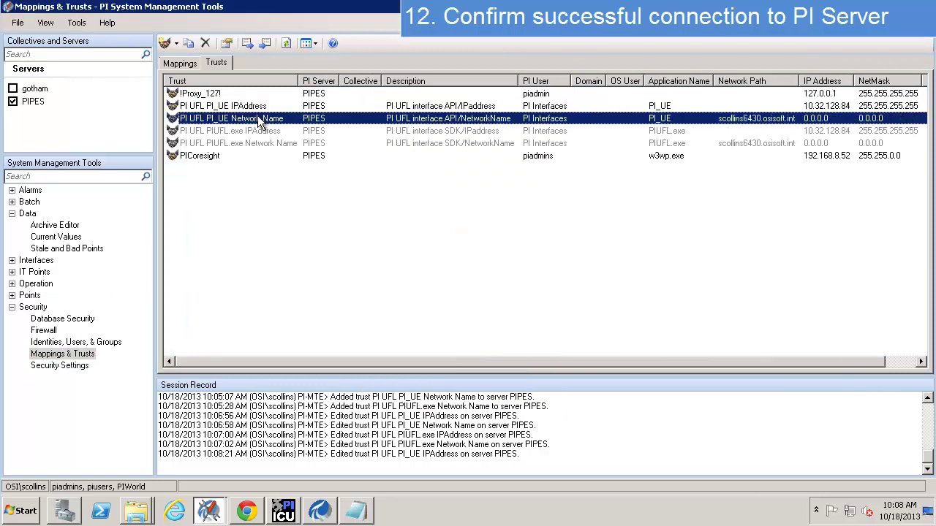
{"action": "left_click", "coordinate": [477, 399]}
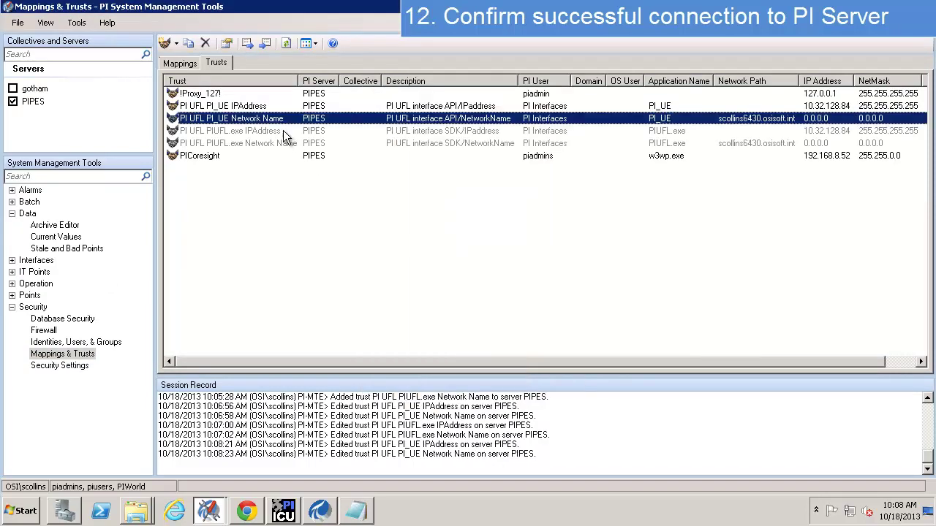
{"action": "double_click", "coordinate": [283, 130]}
{"action": "left_click", "coordinate": [472, 399]}
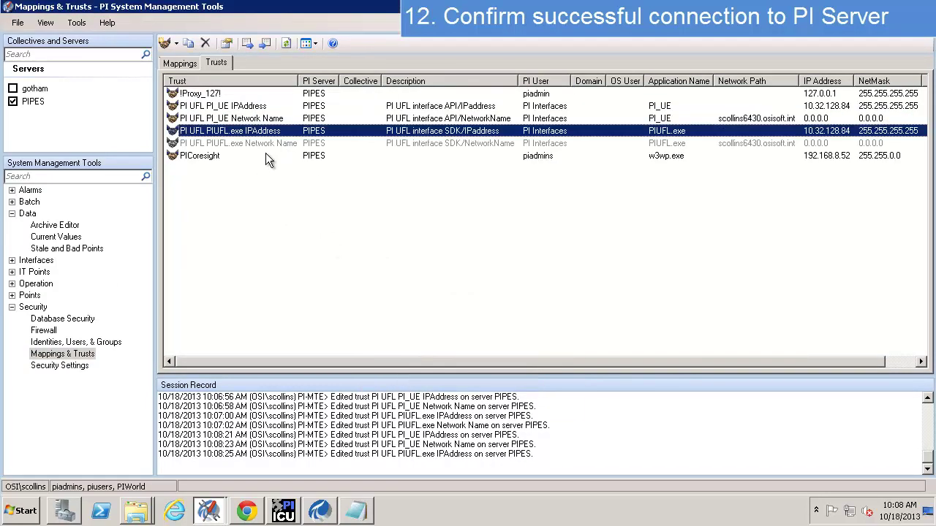
{"action": "double_click", "coordinate": [267, 143]}
{"action": "left_click", "coordinate": [470, 400]}
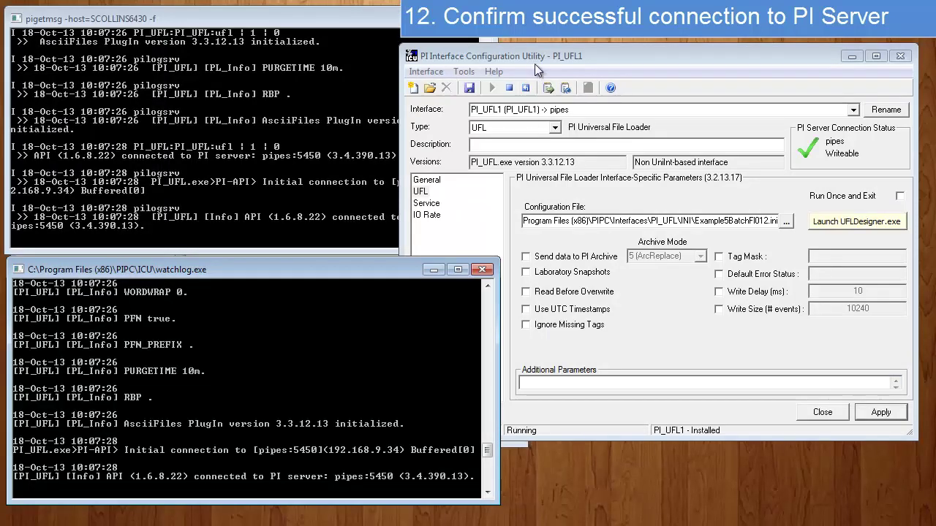
Stop and restart the PI_UFL1 interface service, then watch its log console for the reconnection.
{"action": "left_click", "coordinate": [525, 88]}
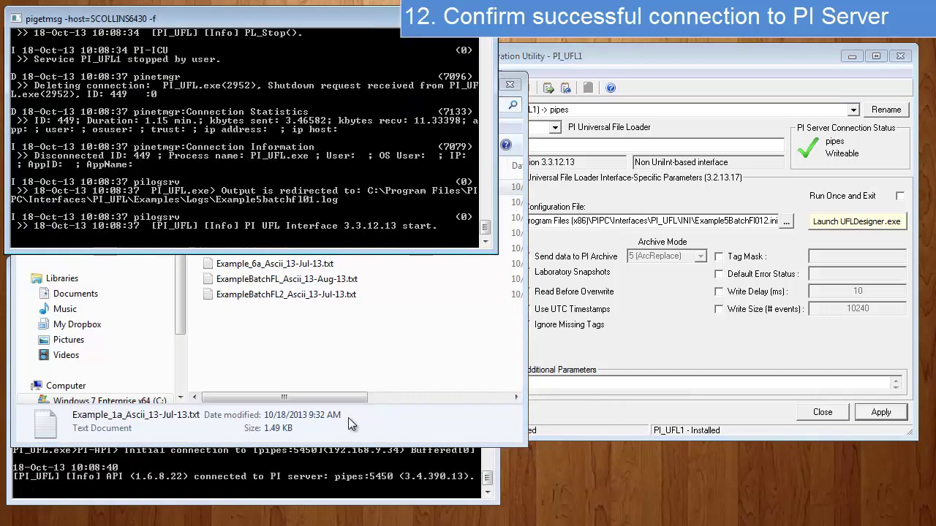
{"action": "left_click", "coordinate": [359, 466]}
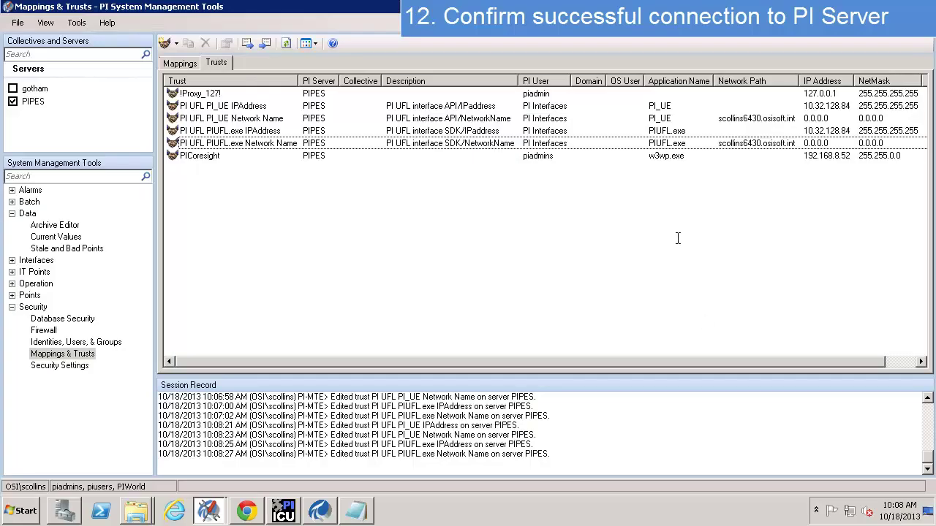
Retrieve the newest PI server messages under Operation > Message Logs.
{"action": "left_click", "coordinate": [11, 284]}
{"action": "left_click", "coordinate": [55, 342]}
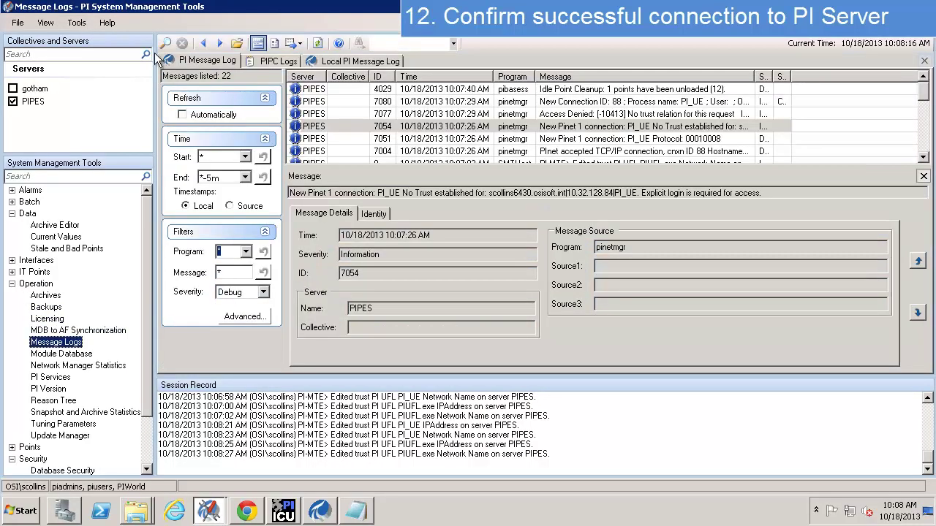
{"action": "left_click", "coordinate": [166, 42]}
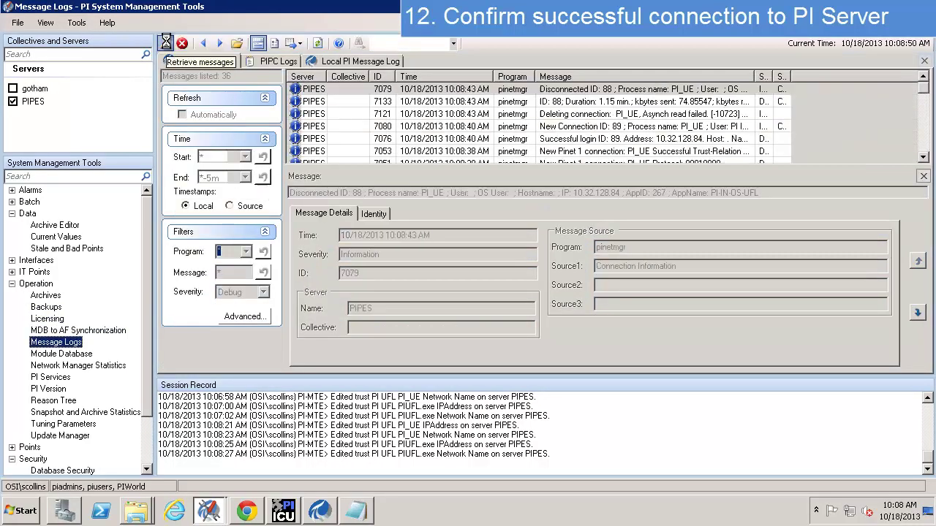
Read the new connection, deleting connection and connection statistics messages for PI_UE.
{"action": "left_click", "coordinate": [506, 128]}
{"action": "left_click", "coordinate": [503, 114]}
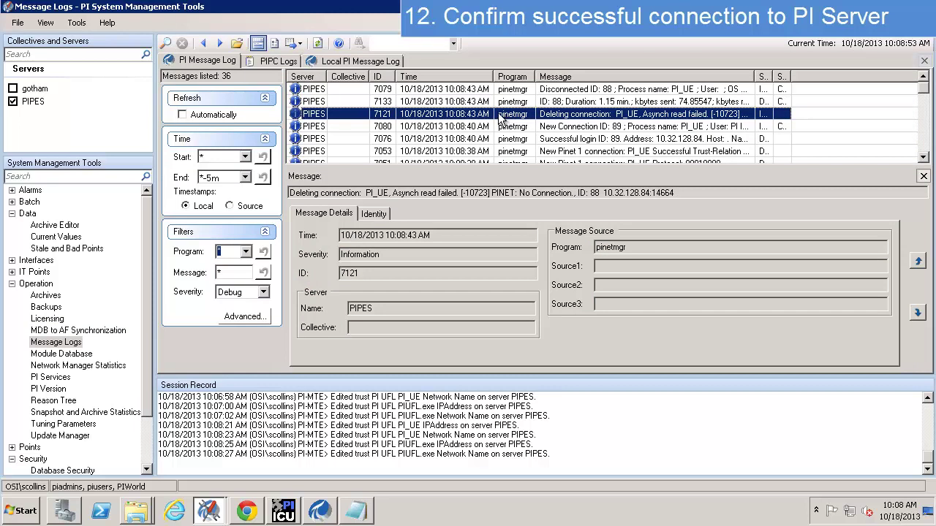
{"action": "left_click", "coordinate": [496, 126]}
{"action": "left_click", "coordinate": [507, 103]}
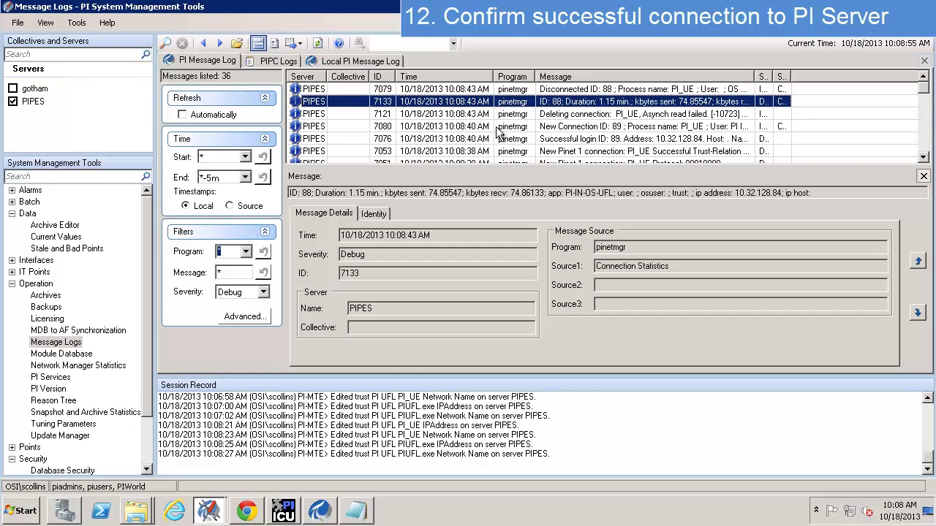
{"action": "left_click", "coordinate": [500, 128]}
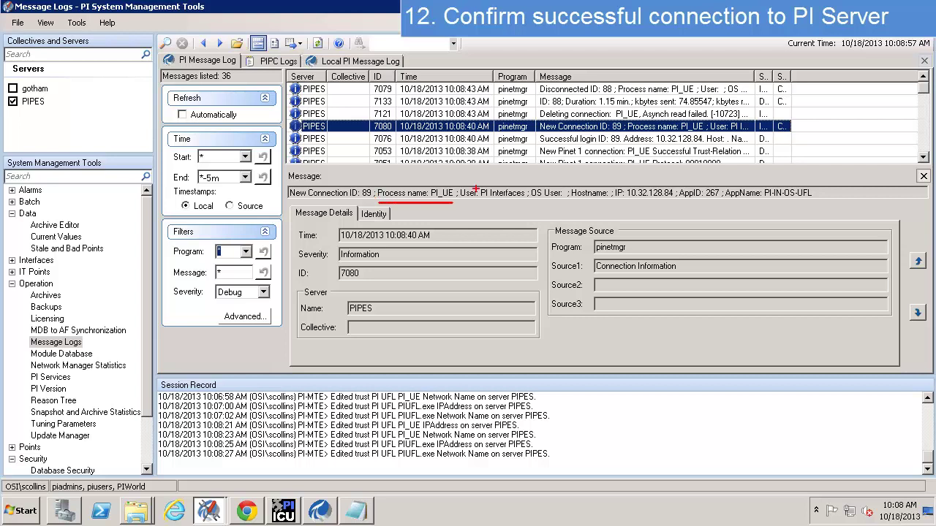
{"action": "left_click_drag", "start_coordinate": [470, 179], "coordinate": [534, 205]}
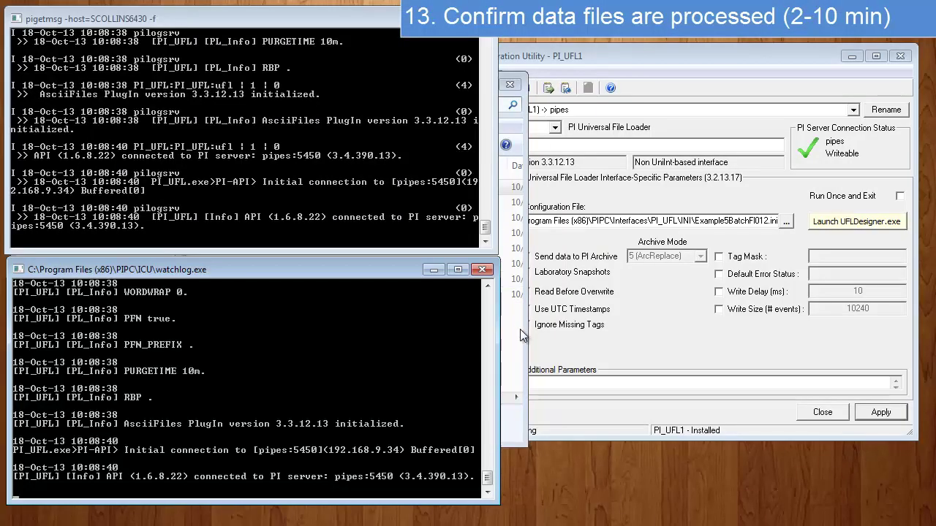
Bring the Data Files folder forward and move the interface configuration window aside.
{"action": "left_click", "coordinate": [520, 332]}
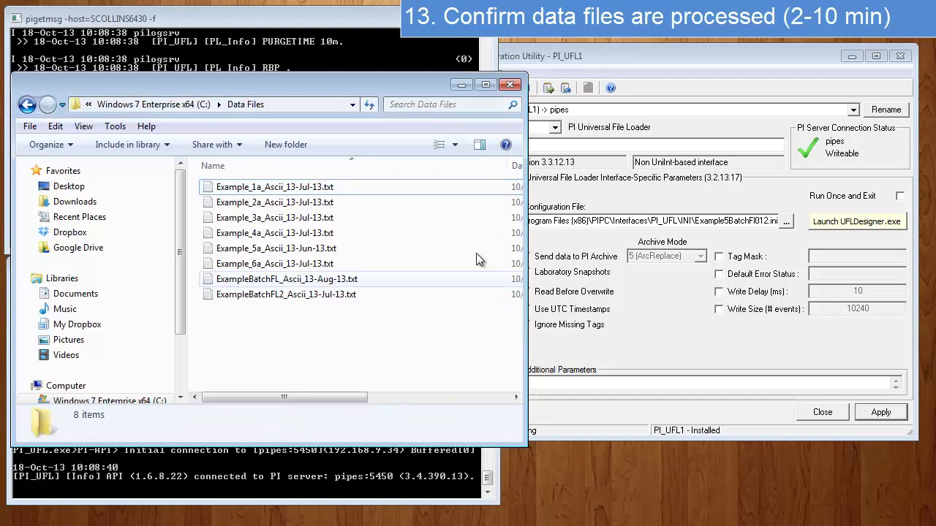
{"action": "left_click_drag", "start_coordinate": [426, 88], "coordinate": [432, 83]}
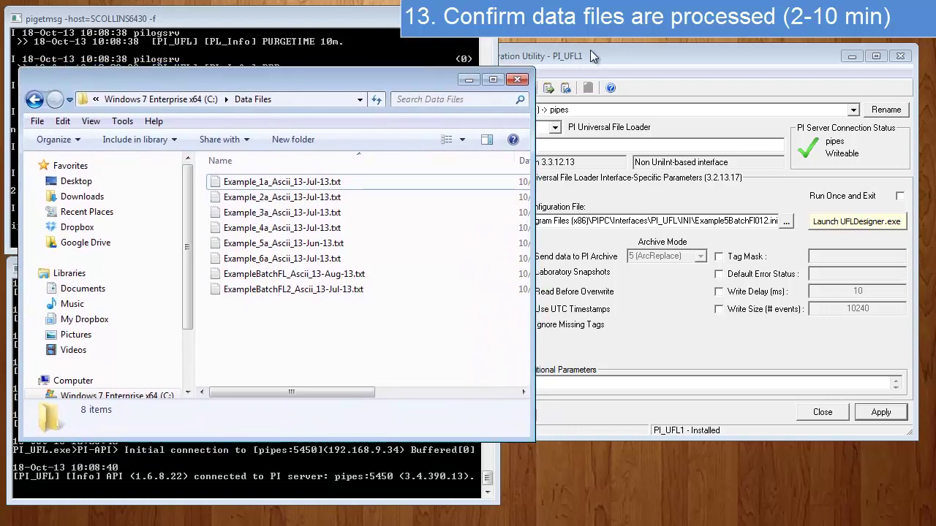
{"action": "left_click", "coordinate": [567, 56]}
{"action": "left_click_drag", "start_coordinate": [567, 57], "coordinate": [584, 42]}
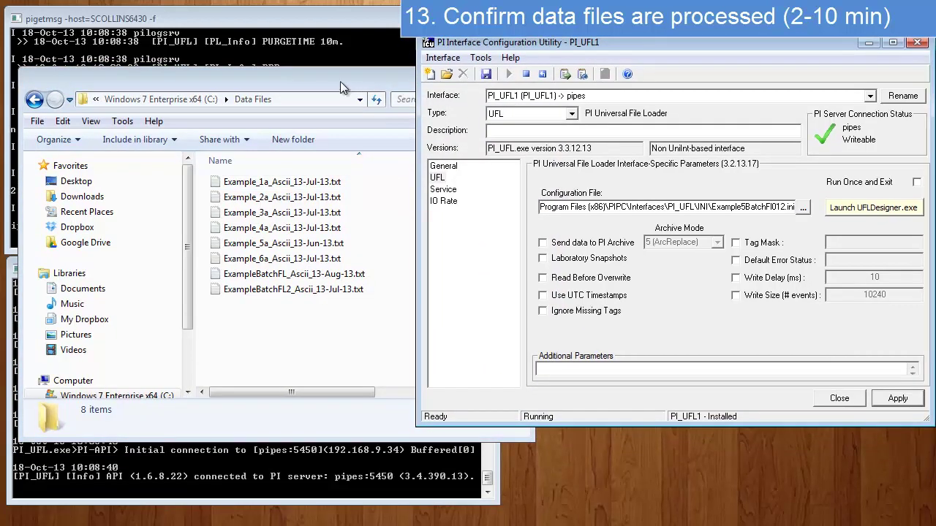
{"action": "left_click", "coordinate": [444, 250]}
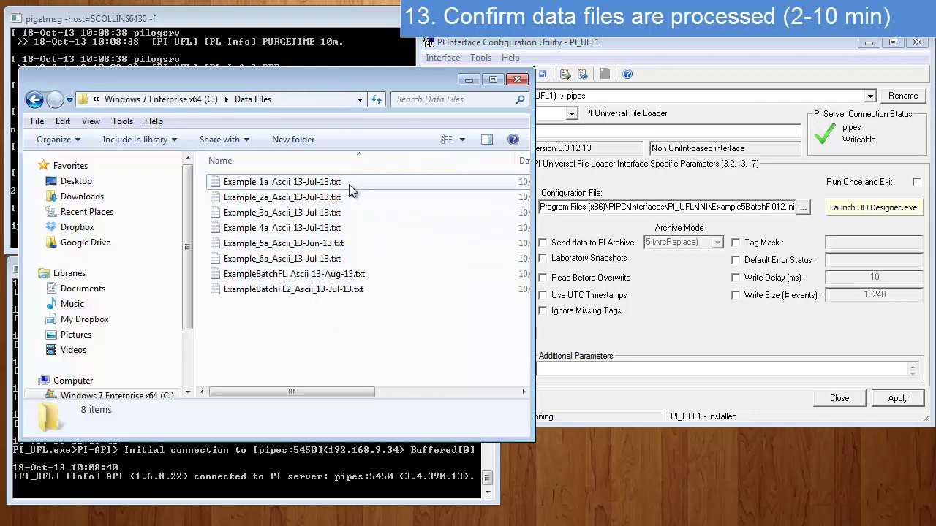
{"action": "mouse_move", "coordinate": [282, 182]}
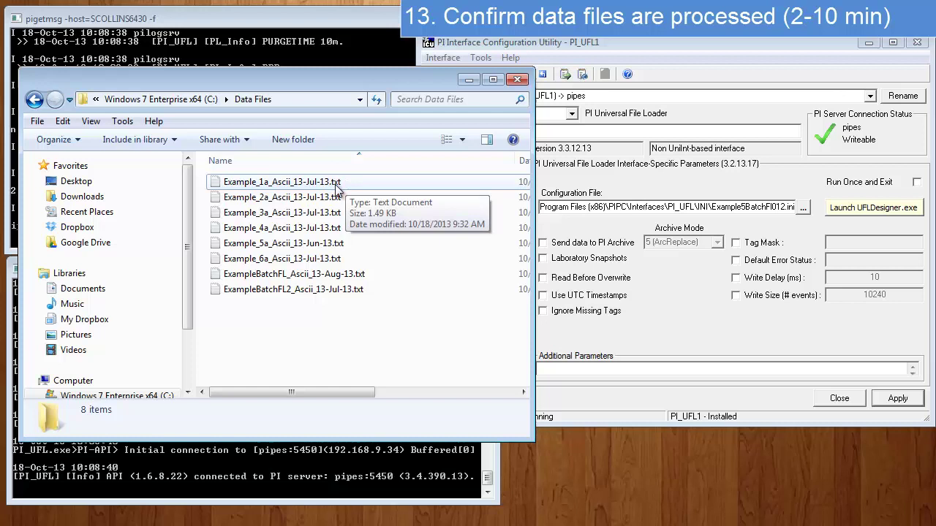
Check that the Example_1a and Example_2a data files now end in ._OK.
{"action": "left_click", "coordinate": [341, 190]}
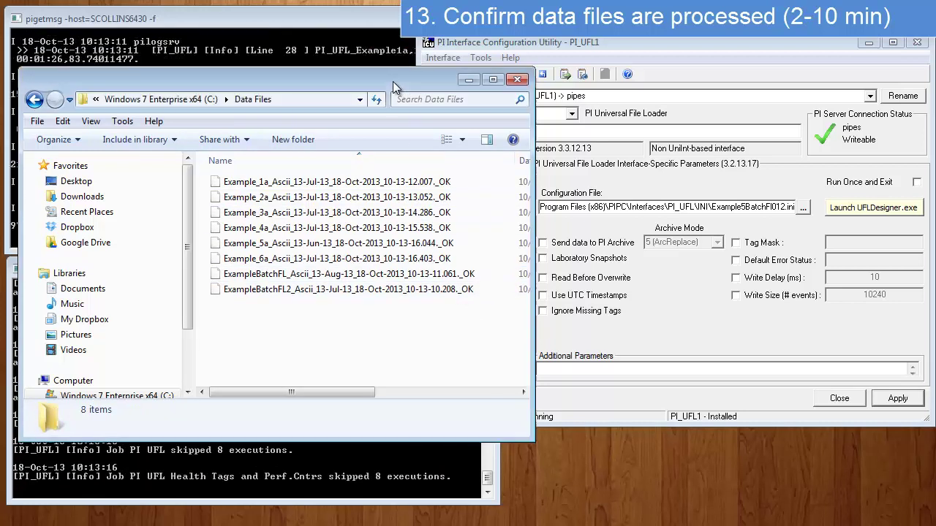
{"action": "left_click_drag", "start_coordinate": [399, 88], "coordinate": [774, 82]}
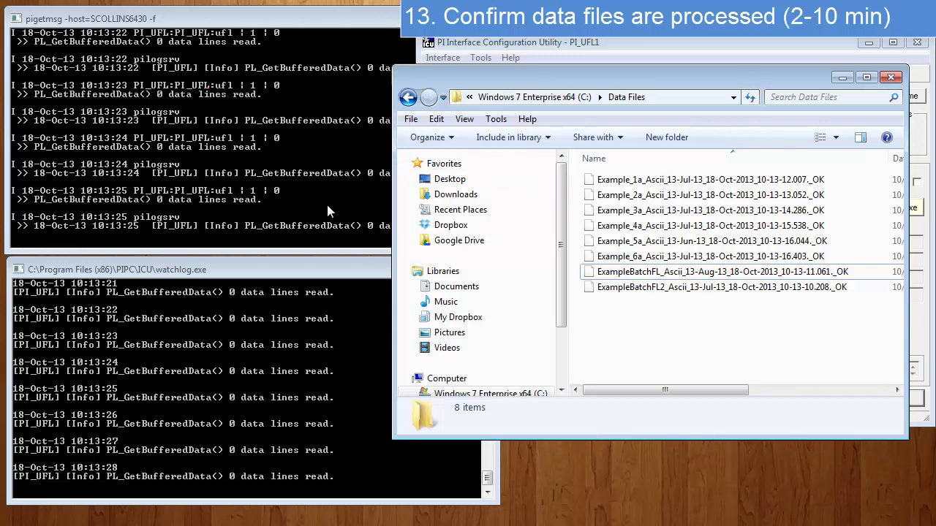
{"action": "left_click_drag", "start_coordinate": [605, 77], "coordinate": [240, 62]}
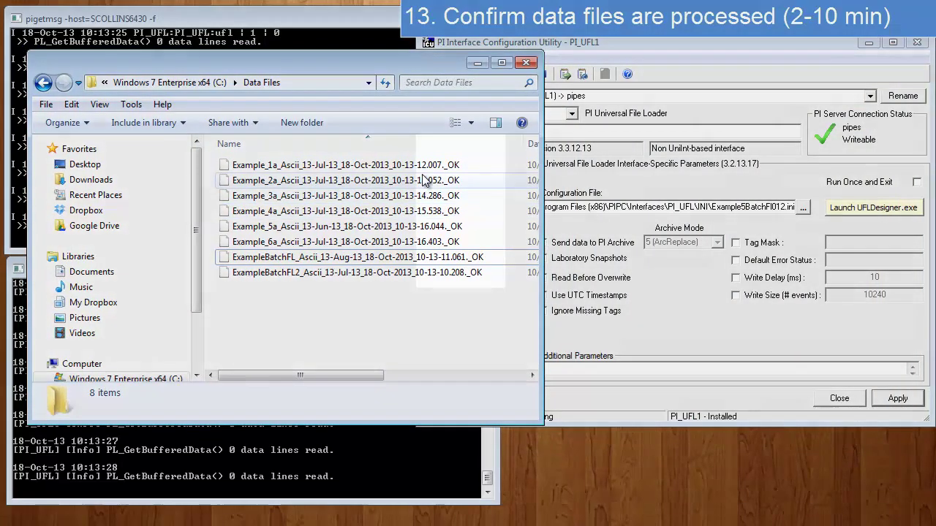
{"action": "left_click", "coordinate": [428, 180]}
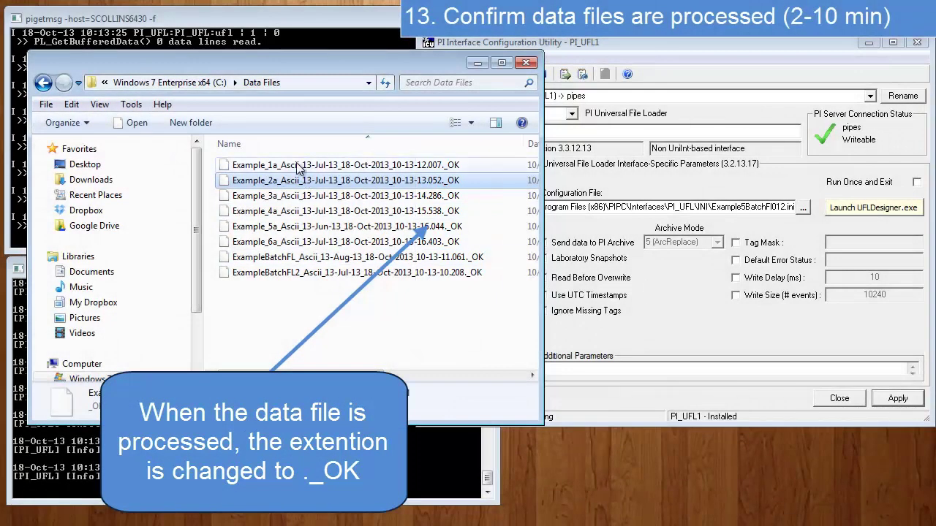
{"action": "left_click", "coordinate": [296, 166]}
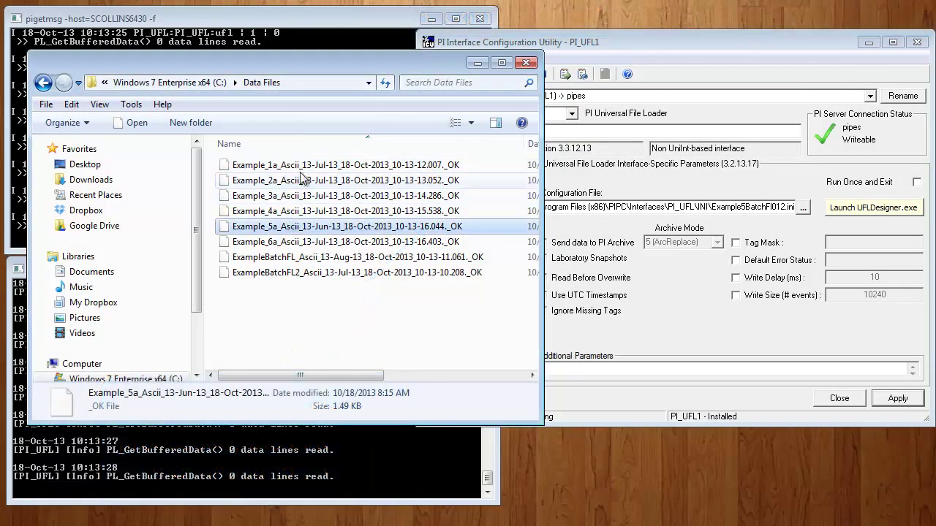
Open the Example_1a ._OK file in Notepad++ and select the PI_UFL_Example1a tag and all 30 readings.
{"action": "right_click", "coordinate": [324, 164]}
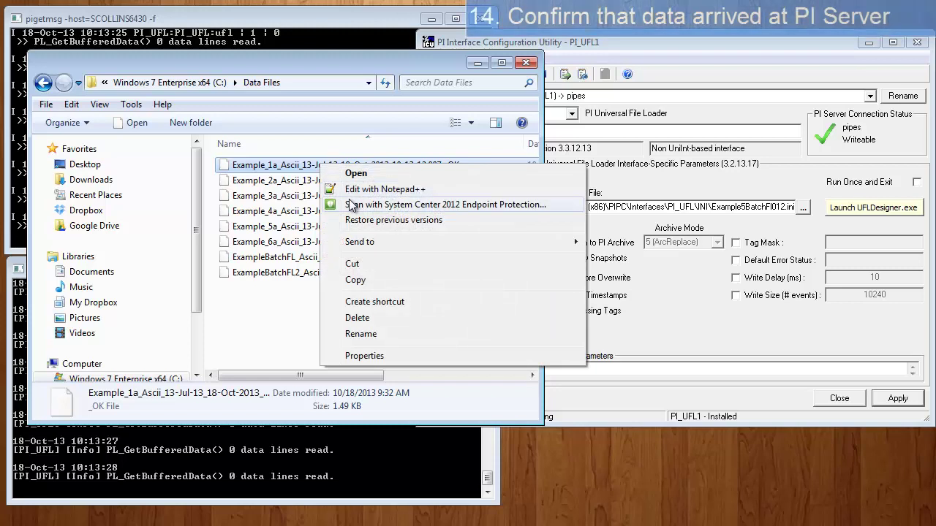
{"action": "key", "text": "Escape"}
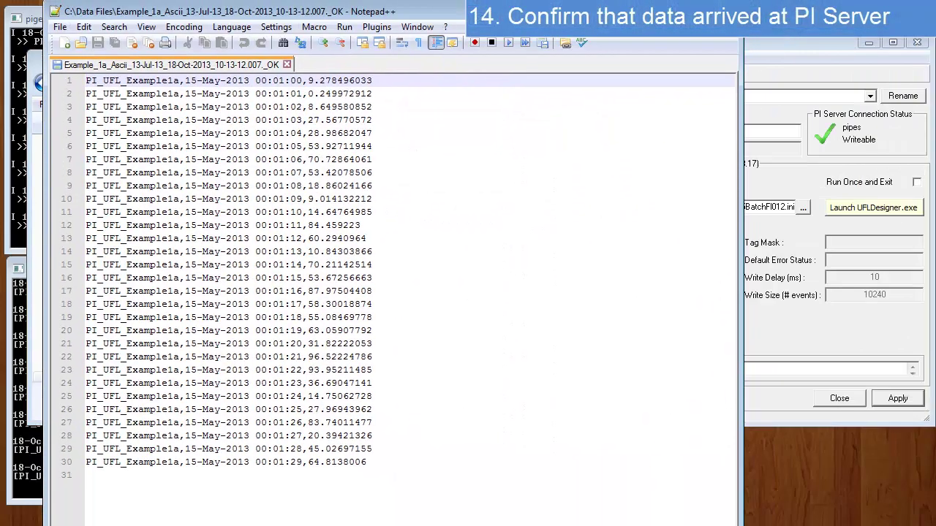
{"action": "left_click_drag", "start_coordinate": [67, 94], "coordinate": [160, 95]}
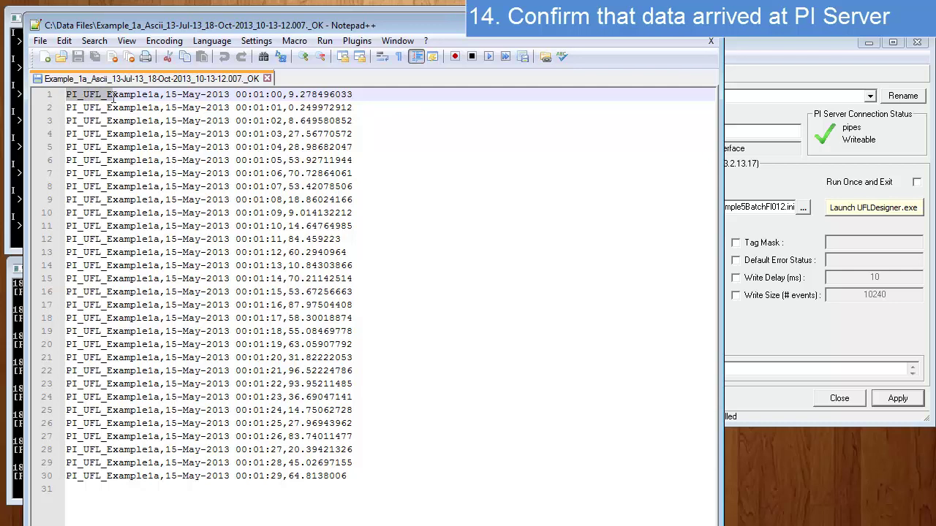
{"action": "mouse_move", "coordinate": [66, 94]}
{"action": "left_mouse_down"}
{"action": "mouse_move", "coordinate": [338, 475]}
{"action": "mouse_move", "coordinate": [342, 463]}
{"action": "left_mouse_up"}
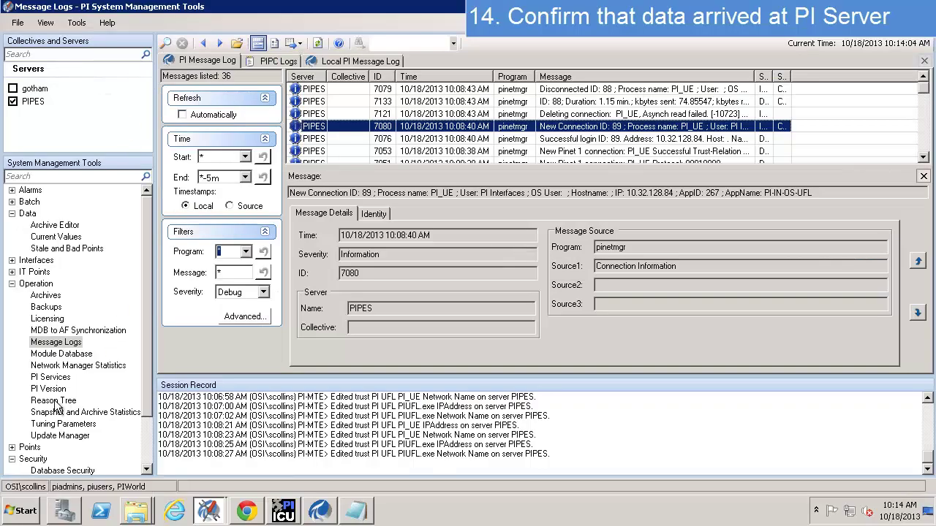
Navigate the PI System Management Tools tree to the Data > Current Values view.
{"action": "left_click", "coordinate": [58, 411]}
{"action": "left_click", "coordinate": [13, 283]}
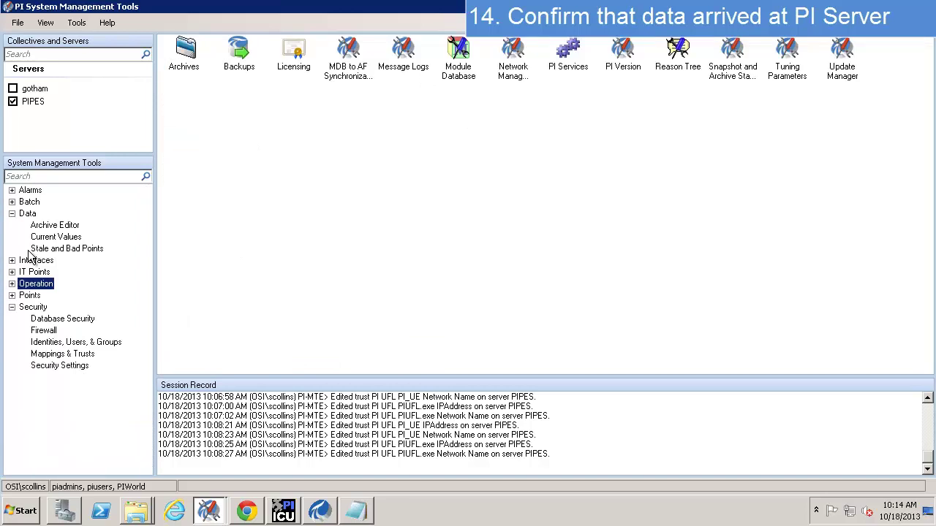
{"action": "left_click", "coordinate": [44, 229]}
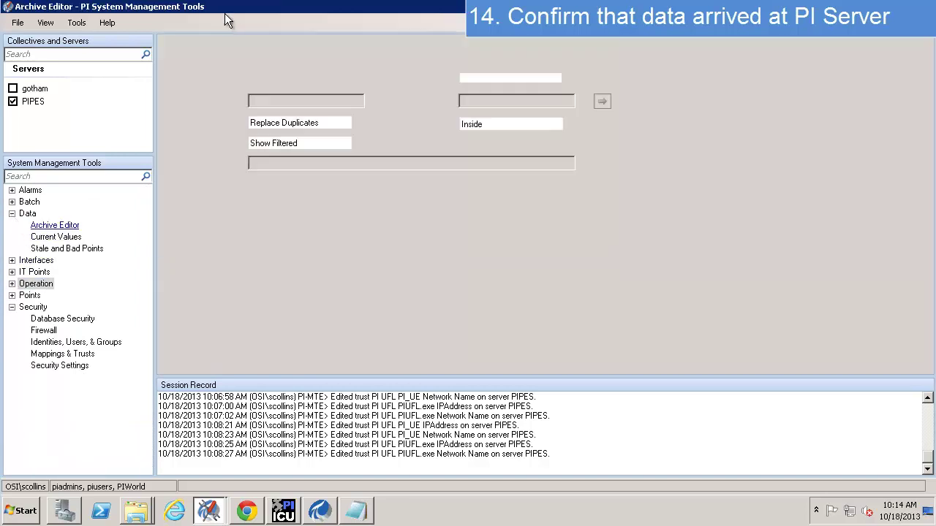
{"action": "left_click", "coordinate": [56, 237]}
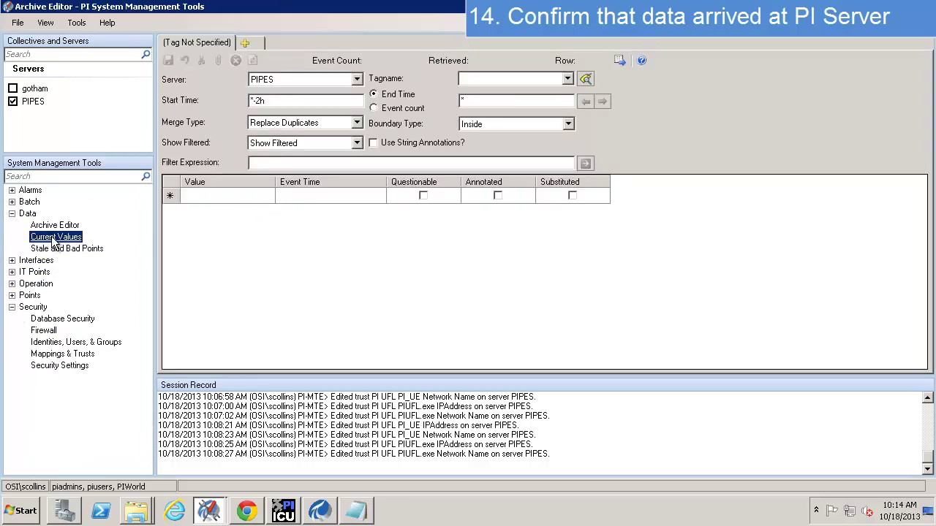
Search PIPES for PI_UFL* tags, find eight, and cancel without adding them.
{"action": "left_click", "coordinate": [169, 43]}
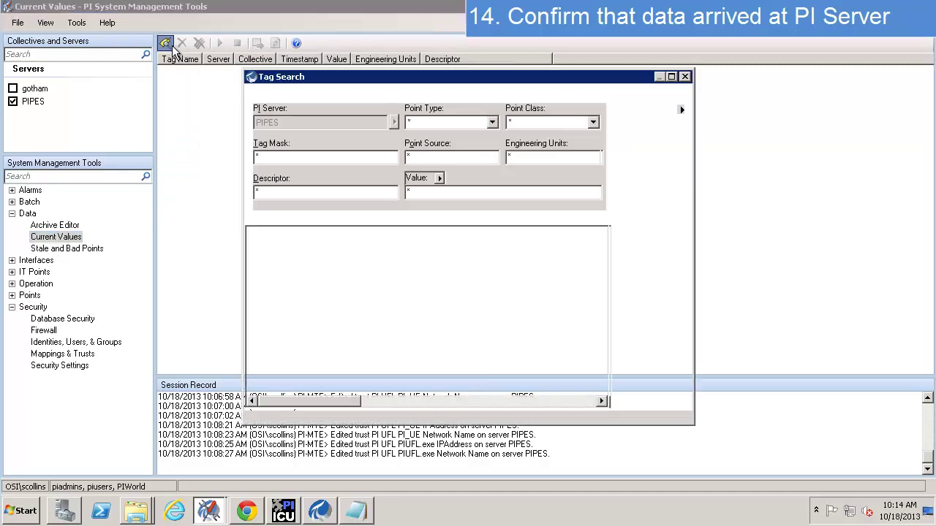
{"action": "type", "text": "P"}
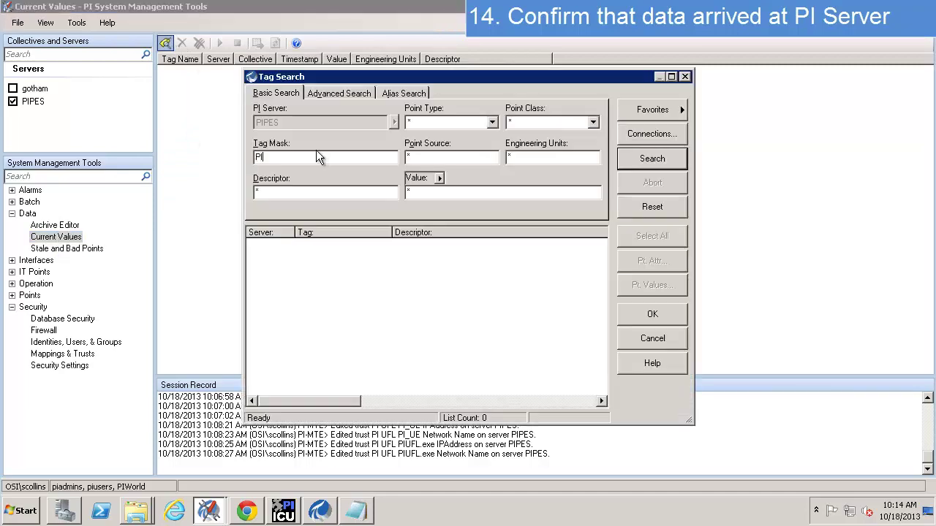
{"action": "type", "text": "I_UFL"}
{"action": "left_click", "coordinate": [632, 165]}
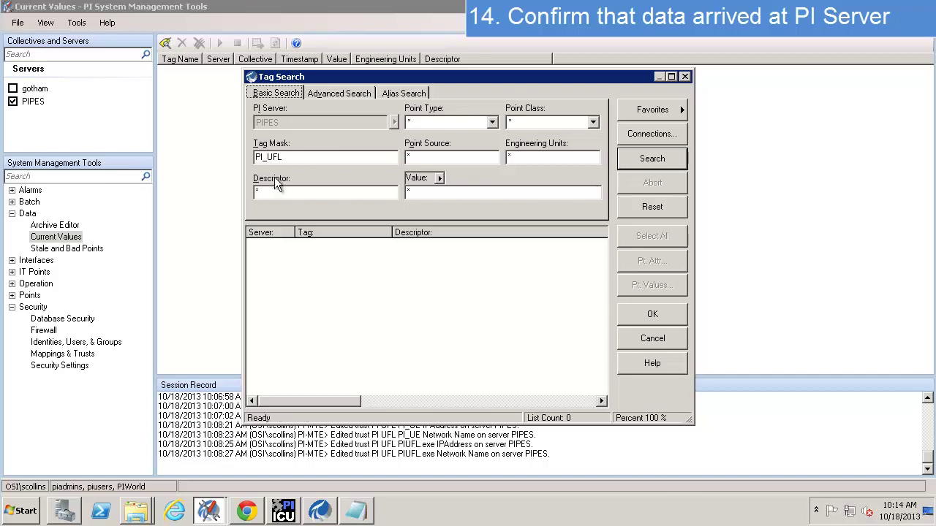
{"action": "left_click", "coordinate": [292, 158]}
{"action": "left_click", "coordinate": [637, 158]}
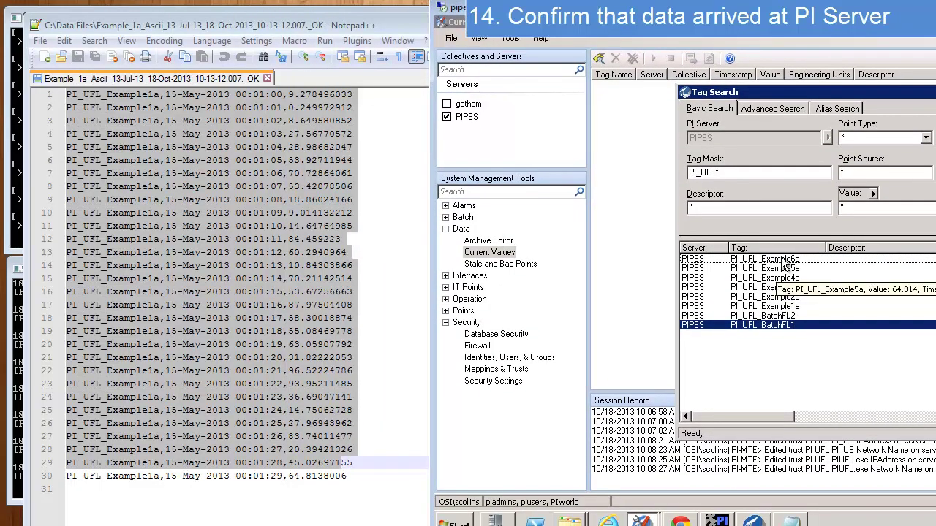
{"action": "left_click", "coordinate": [785, 259]}
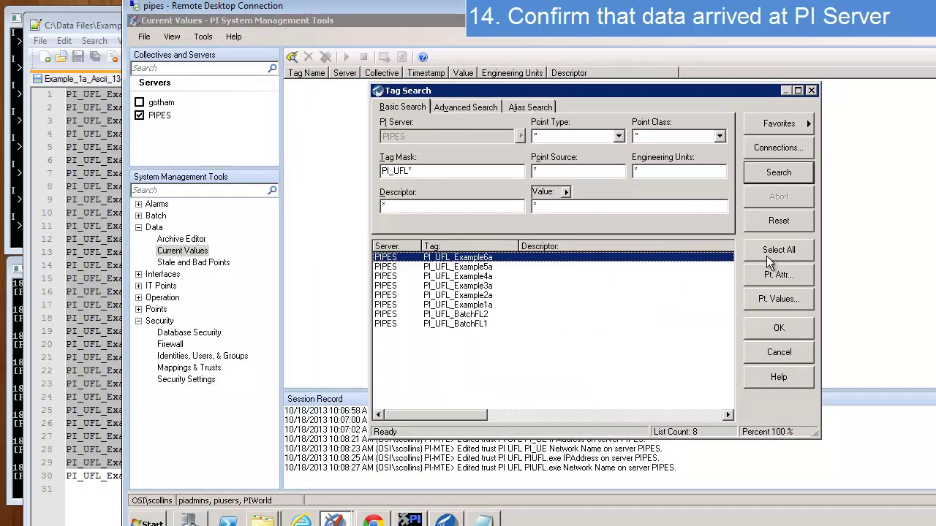
{"action": "left_click", "coordinate": [768, 252]}
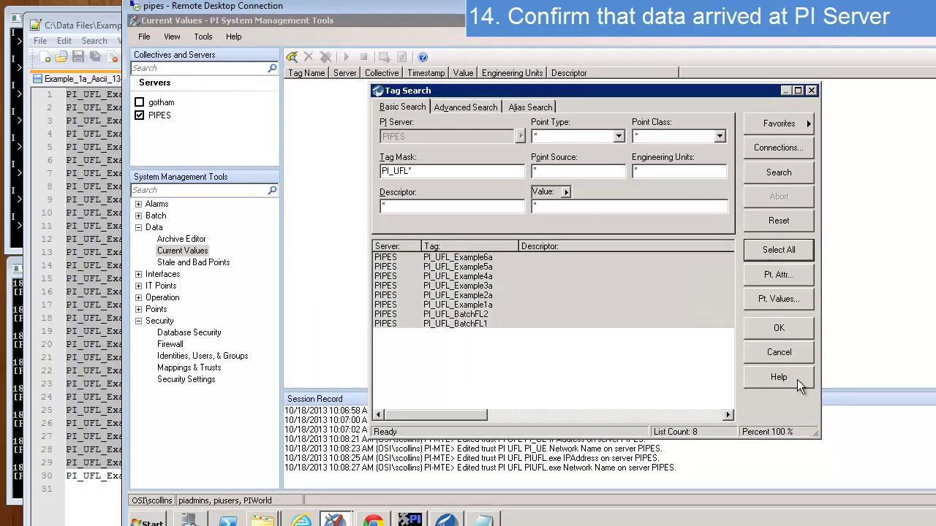
{"action": "left_click", "coordinate": [781, 353]}
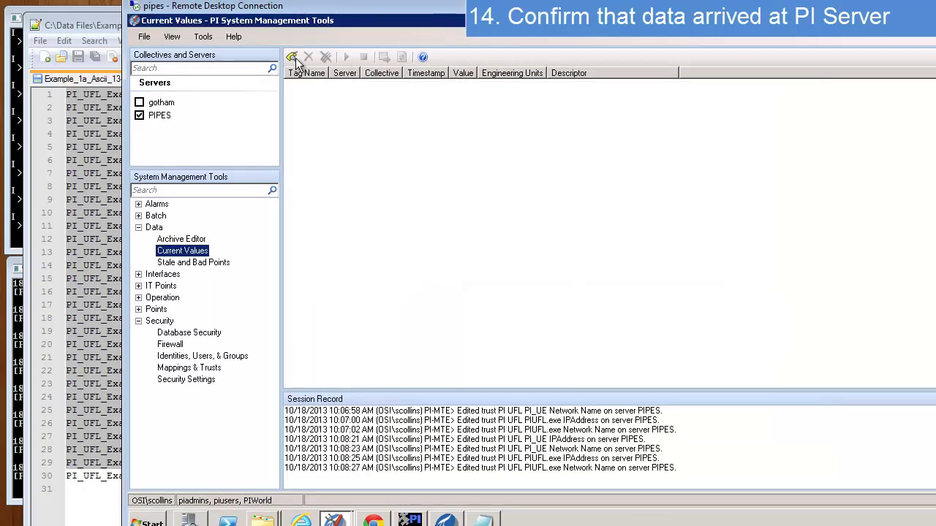
Add all eight PI_UFL* tags to Current Values and check PI_UFL_Example2a reads 64.814.
{"action": "double_click", "coordinate": [407, 235]}
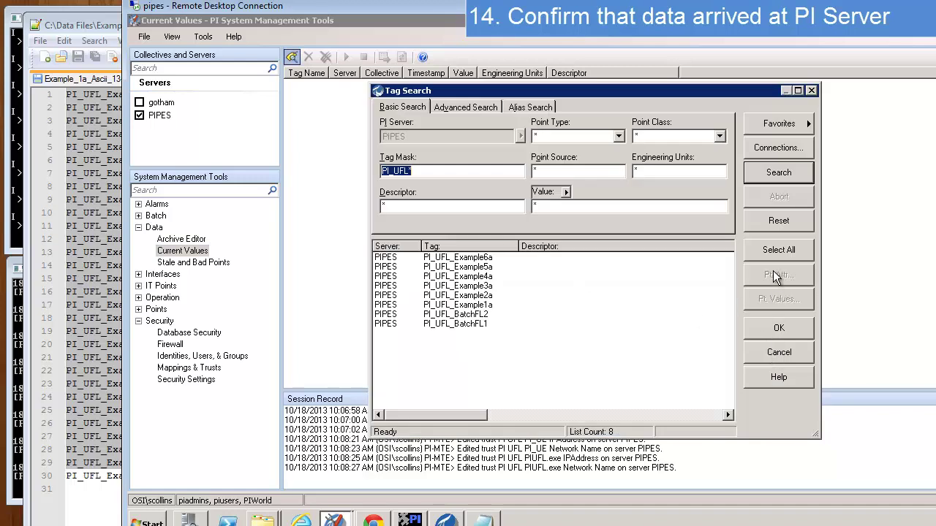
{"action": "left_click", "coordinate": [769, 249]}
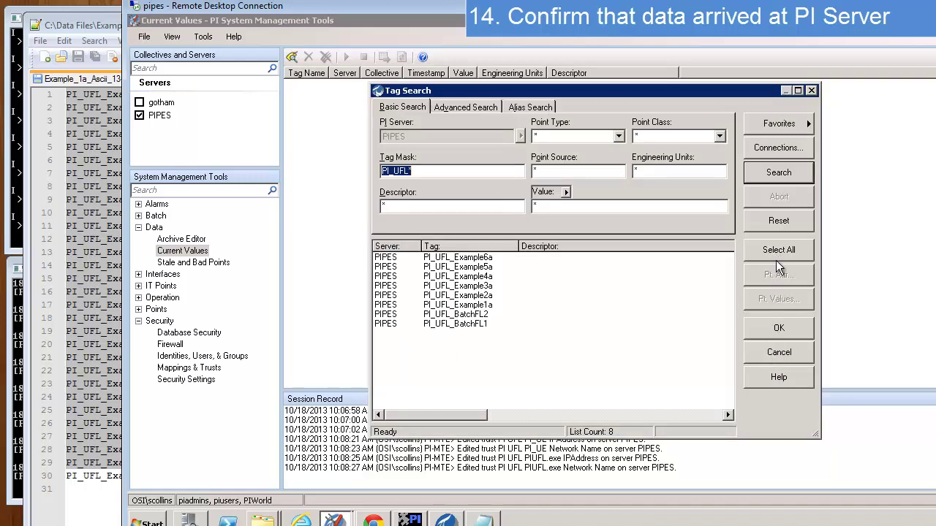
{"action": "left_click", "coordinate": [776, 330]}
{"action": "left_click", "coordinate": [554, 87]}
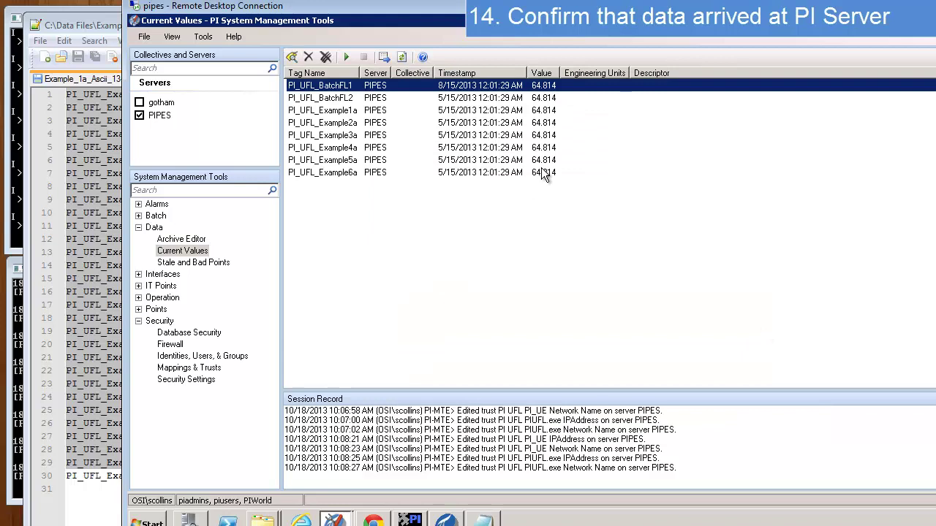
{"action": "left_click", "coordinate": [547, 170]}
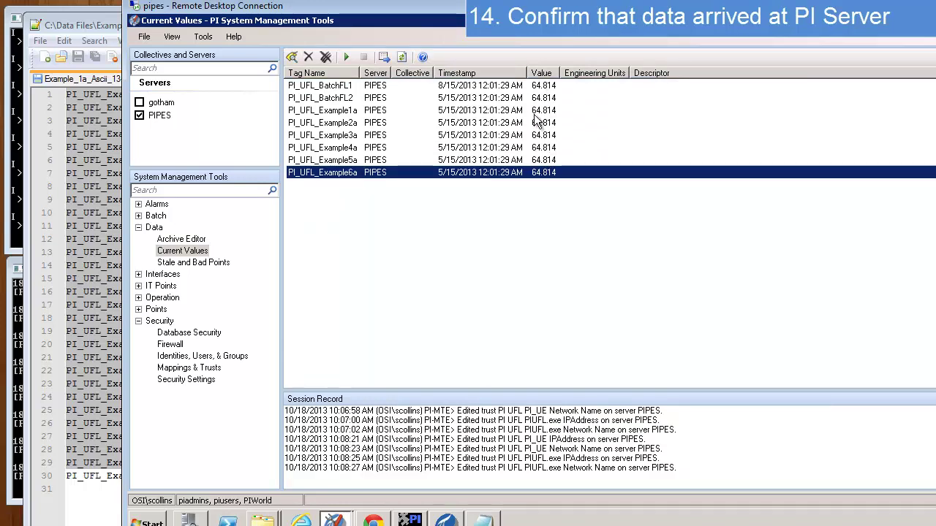
{"action": "left_click", "coordinate": [335, 124]}
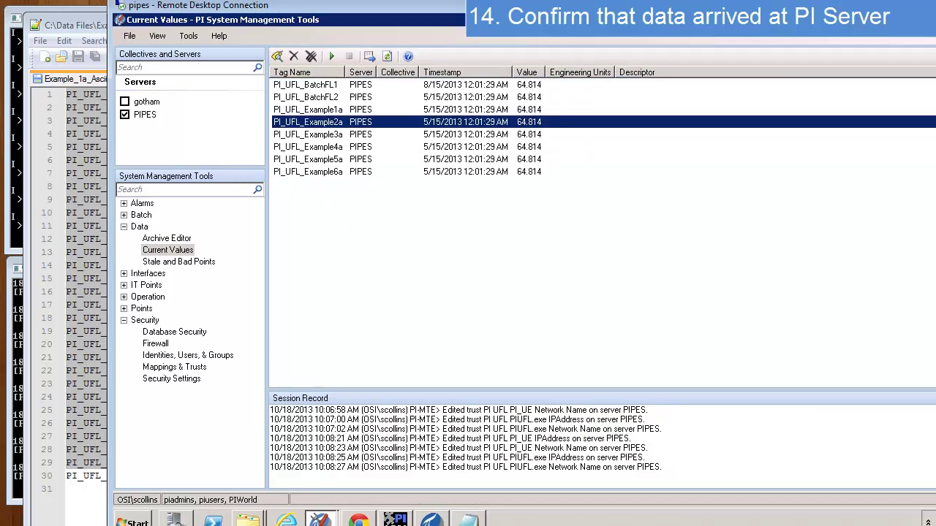
{"action": "mouse_move", "coordinate": [307, 5]}
{"action": "left_mouse_down"}
{"action": "mouse_move", "coordinate": [234, 9]}
{"action": "mouse_move", "coordinate": [627, 9]}
{"action": "left_mouse_up"}
Clear the Example_1a selection and open the Example_2a ._OK file in Notepad++.
{"action": "left_click", "coordinate": [391, 27]}
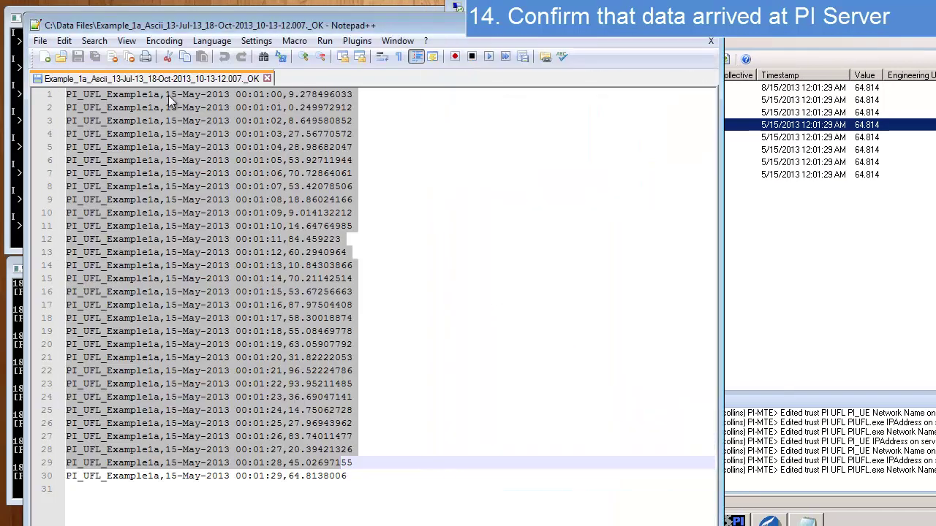
{"action": "left_click", "coordinate": [143, 97]}
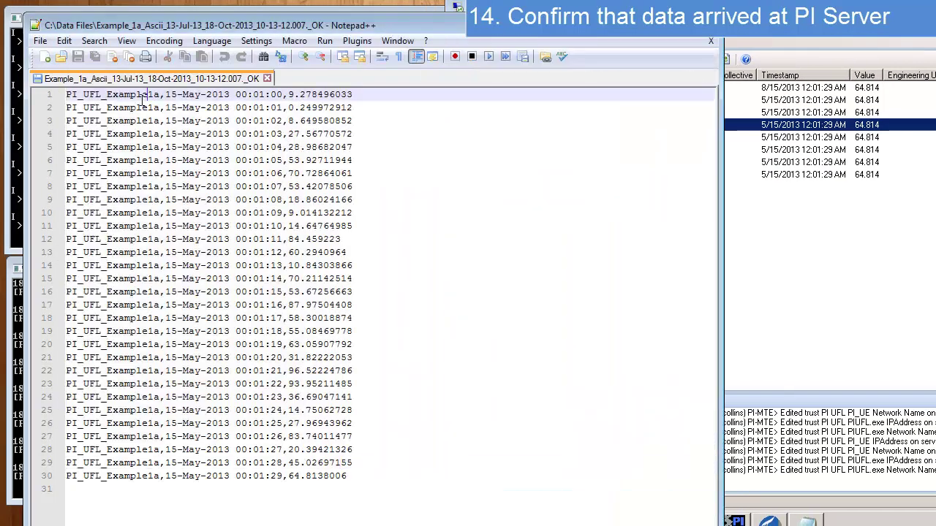
{"action": "left_click", "coordinate": [705, 24]}
{"action": "right_click", "coordinate": [325, 186]}
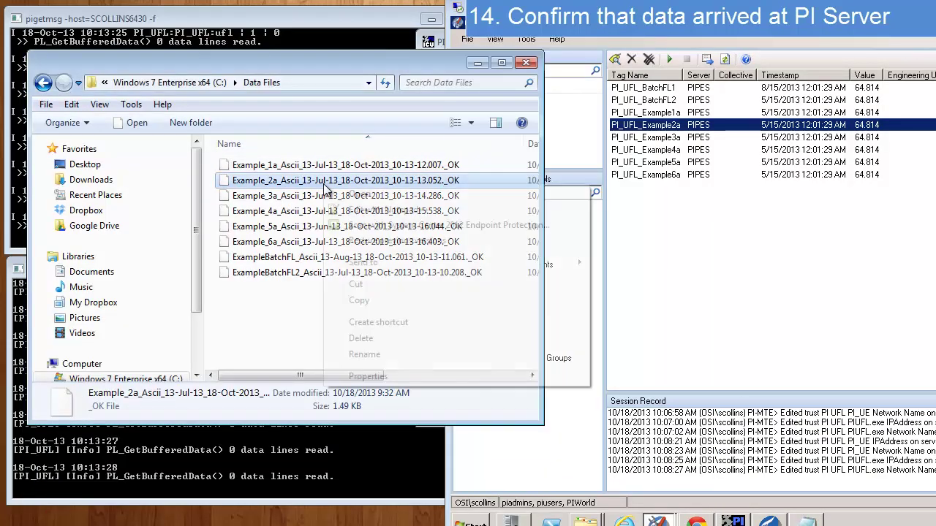
{"action": "left_click", "coordinate": [365, 210]}
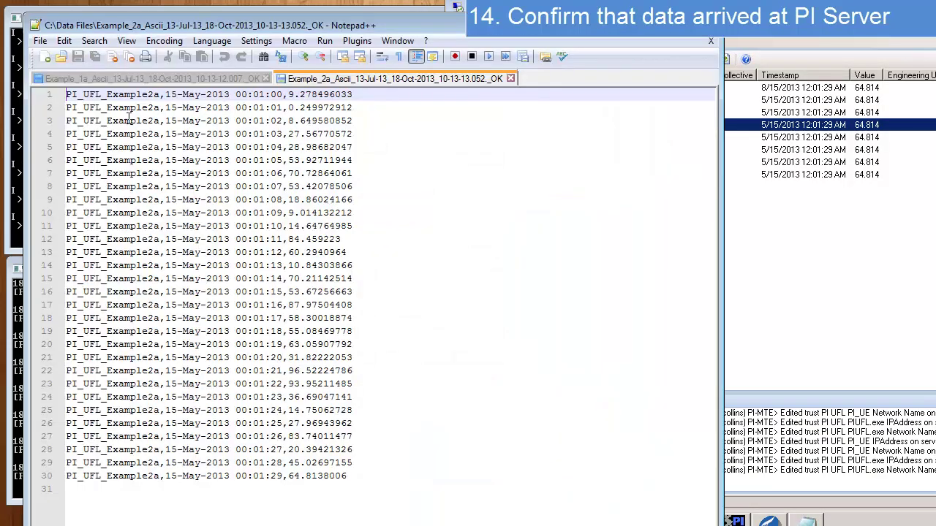
Highlight the tag name on line 3 and reposition the editor to uncover the file list.
{"action": "left_click_drag", "start_coordinate": [144, 121], "coordinate": [161, 120]}
{"action": "mouse_move", "coordinate": [613, 26]}
{"action": "left_mouse_down"}
{"action": "mouse_move", "coordinate": [573, 200]}
{"action": "mouse_move", "coordinate": [591, 203]}
{"action": "left_mouse_up"}
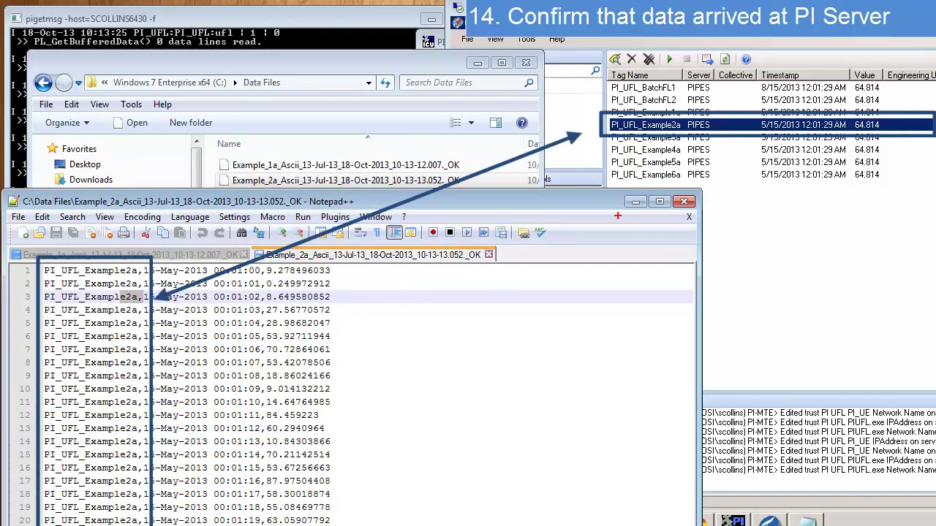
{"action": "mouse_move", "coordinate": [391, 201]}
{"action": "left_mouse_down"}
{"action": "mouse_move", "coordinate": [393, 433]}
{"action": "mouse_move", "coordinate": [394, 85]}
{"action": "mouse_move", "coordinate": [346, 3]}
{"action": "left_mouse_up"}
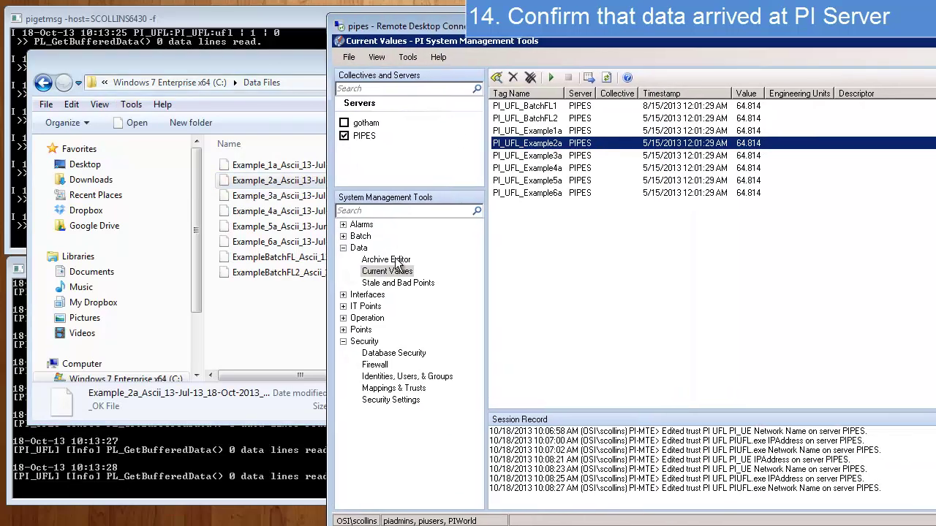
Load PI_UFL_Example2a into the Archive Editor via a PI_UFL* tag search.
{"action": "left_click", "coordinate": [396, 260]}
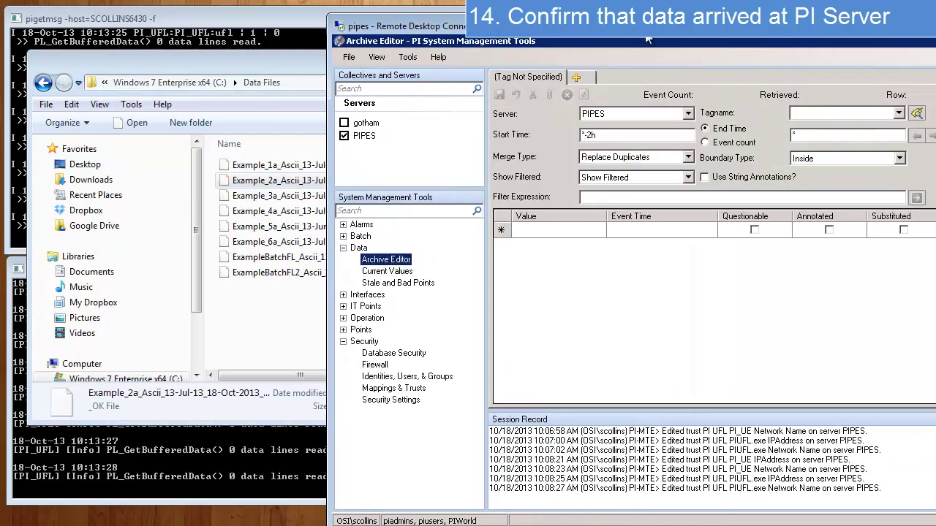
{"action": "left_click_drag", "start_coordinate": [648, 40], "coordinate": [539, 38]}
{"action": "left_click", "coordinate": [715, 117]}
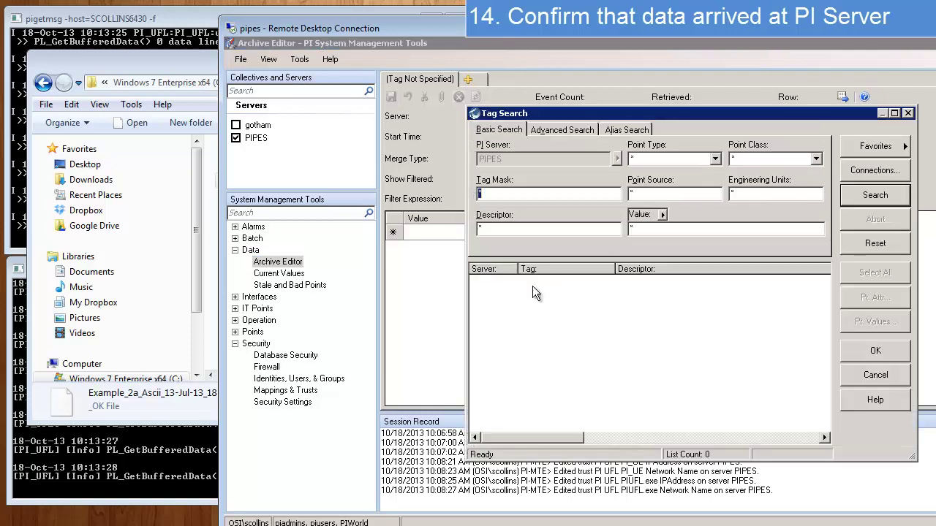
{"action": "type", "text": "PI_"}
{"action": "type", "text": "UFL*"}
{"action": "left_click", "coordinate": [889, 352]}
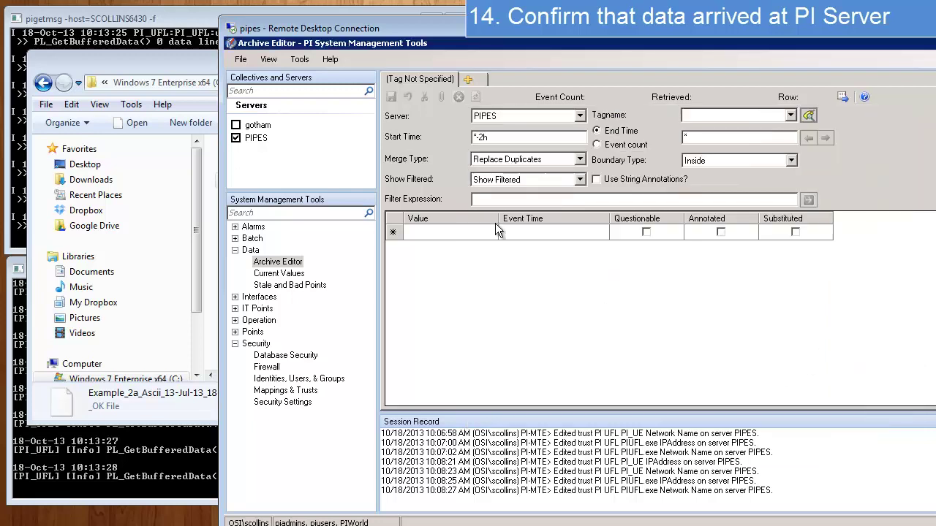
{"action": "left_click", "coordinate": [808, 116]}
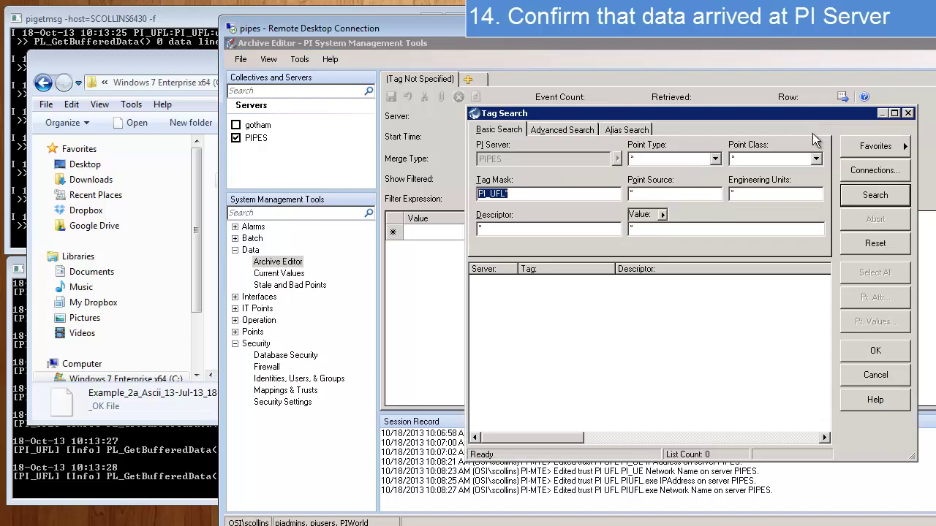
{"action": "left_click", "coordinate": [874, 196]}
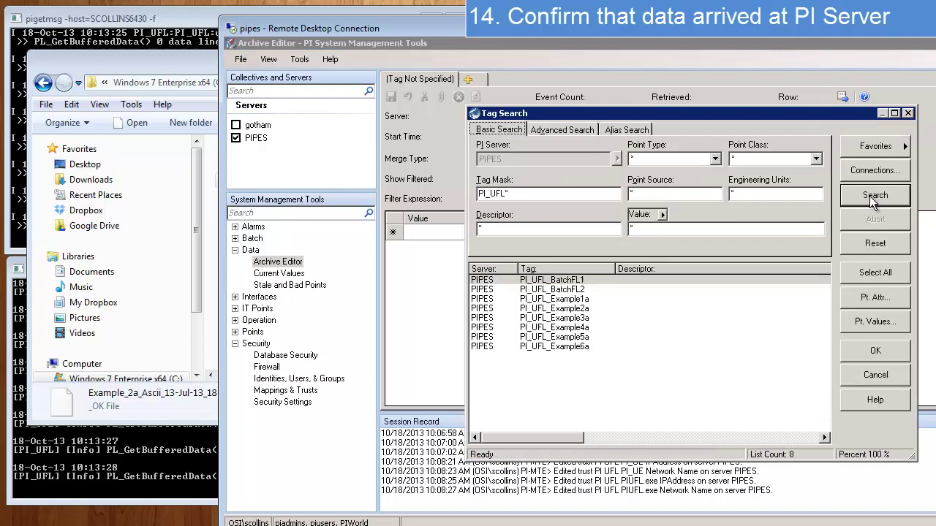
{"action": "left_click", "coordinate": [579, 309]}
{"action": "double_click", "coordinate": [580, 309]}
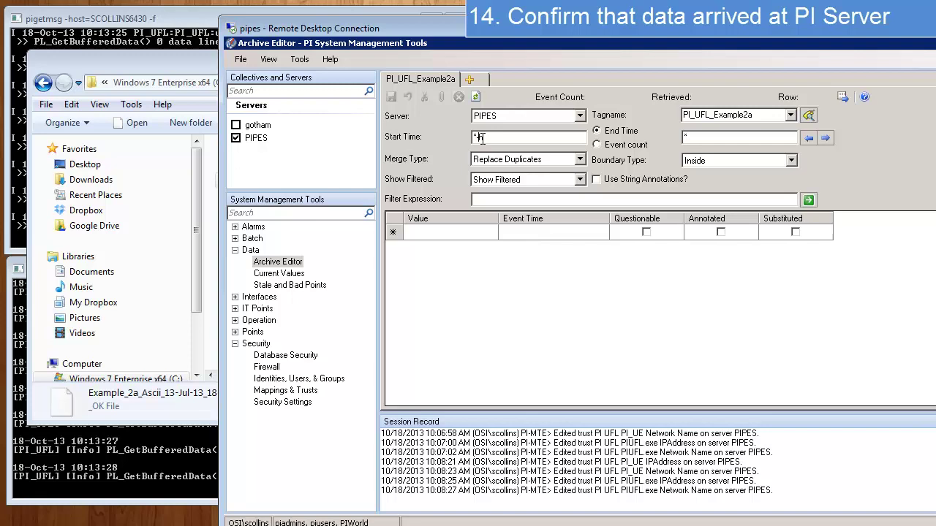
Set the start time to *-2y and review the 30 archived events ending at 64.8138.
{"action": "type", "text": "-2y"}
{"action": "key", "text": "Return"}
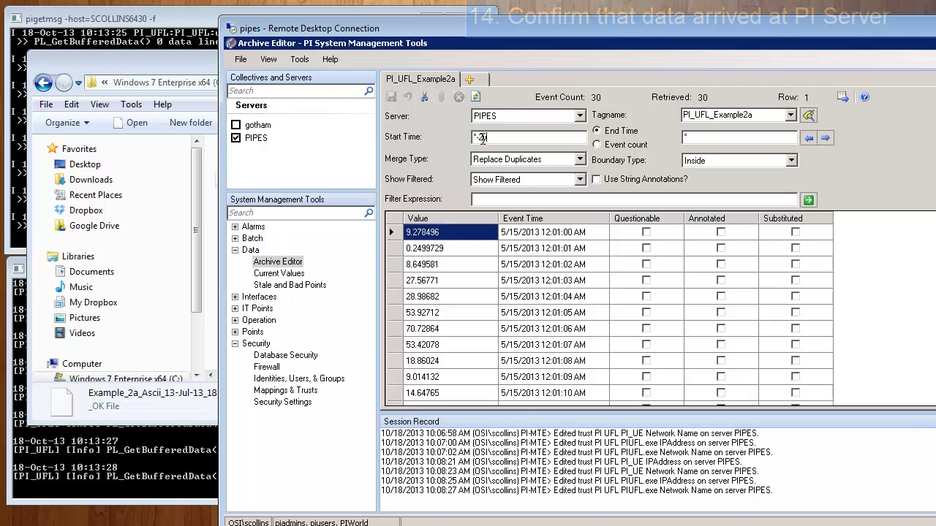
{"action": "left_click", "coordinate": [532, 272]}
{"action": "left_click_drag", "start_coordinate": [502, 41], "coordinate": [510, 8]}
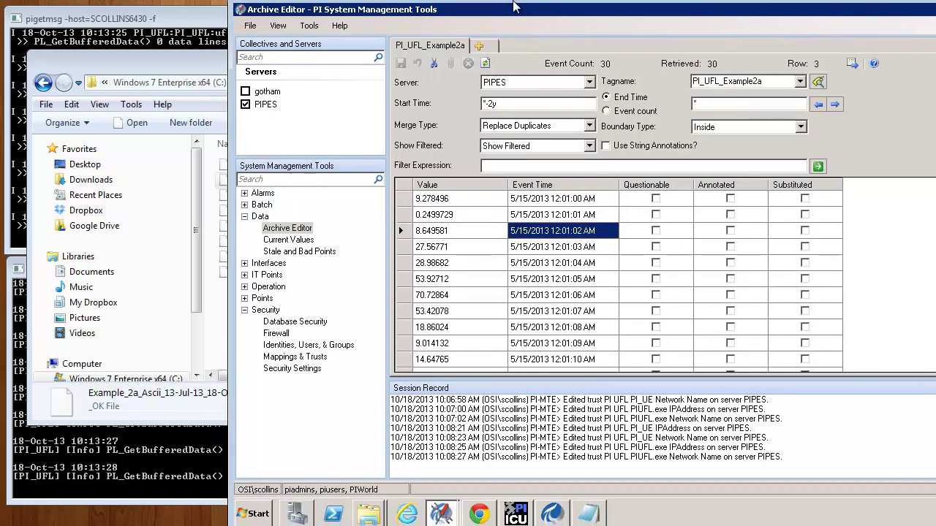
{"action": "left_click", "coordinate": [549, 216]}
{"action": "scroll", "coordinate": [531, 286], "scroll_direction": "down", "scroll_amount": 1}
{"action": "scroll", "coordinate": [531, 285], "scroll_direction": "down", "scroll_amount": 4}
{"action": "scroll", "coordinate": [531, 285], "scroll_direction": "down", "scroll_amount": 2}
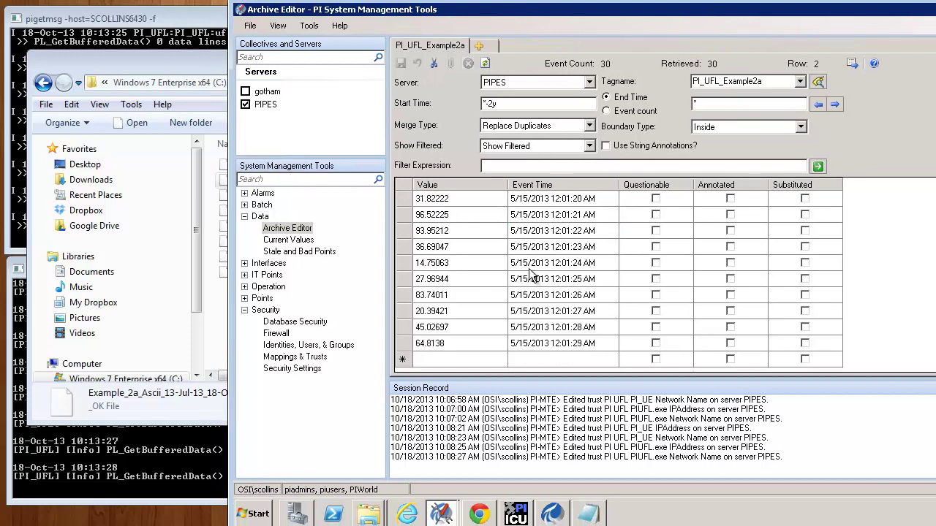